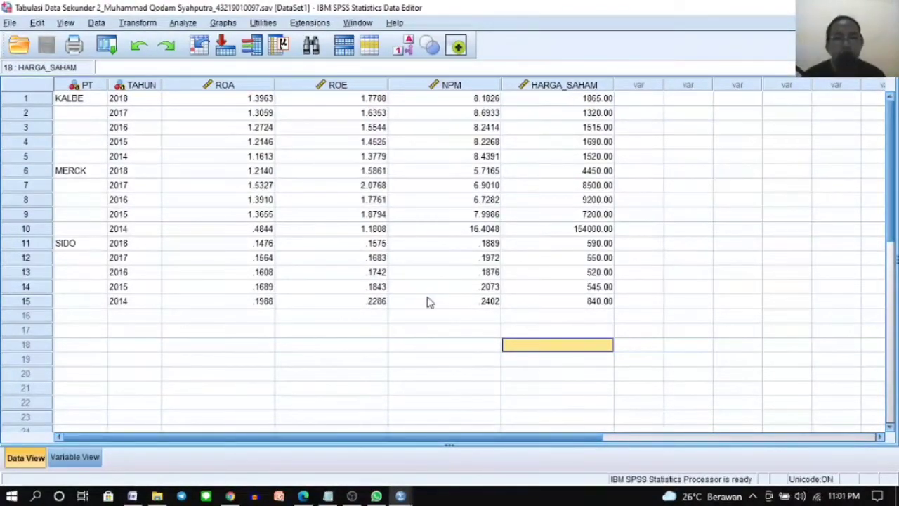
Step: Start a linear regression analysis and assign HARGA_SAHAM as the dependent variable
{"action": "left_click", "coordinate": [637, 306]}
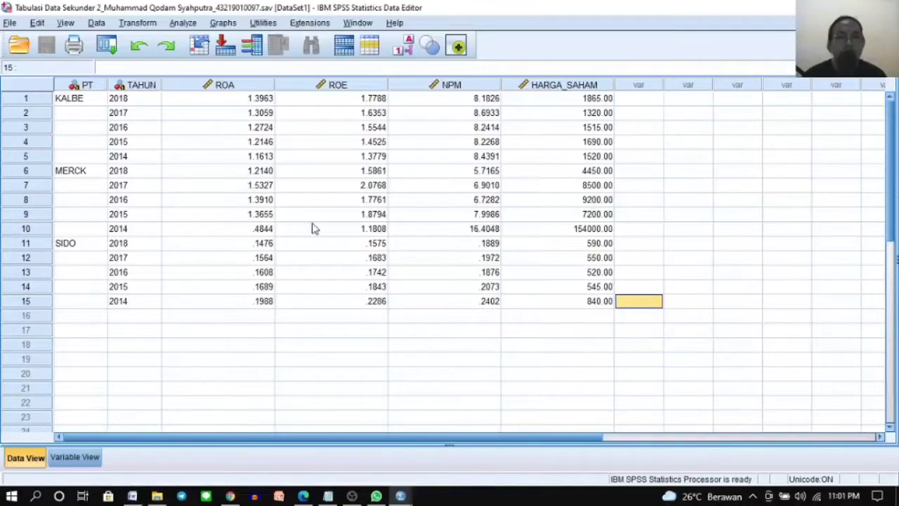
{"action": "left_click", "coordinate": [182, 23]}
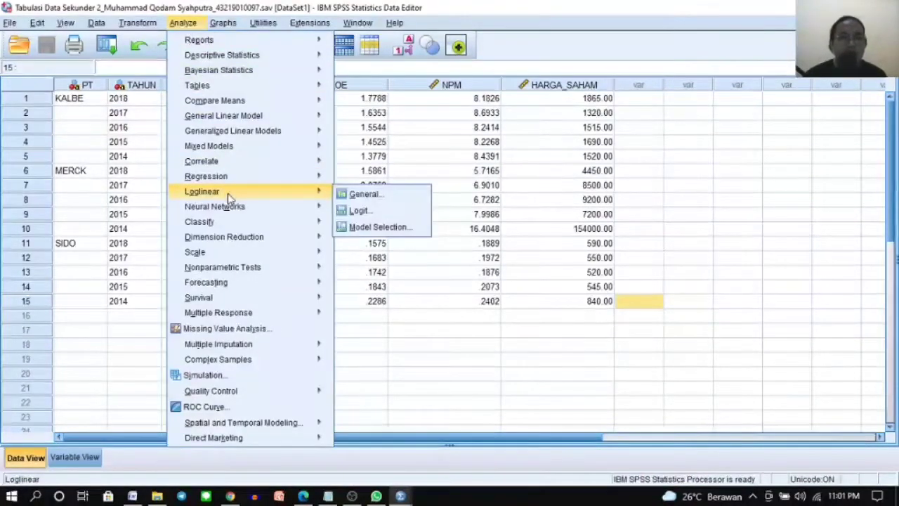
{"action": "mouse_move", "coordinate": [251, 180]}
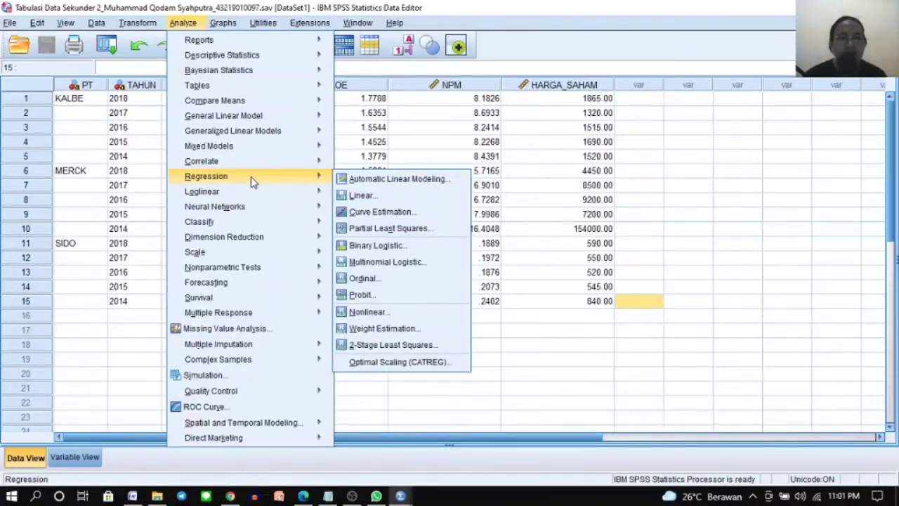
{"action": "left_click", "coordinate": [362, 196]}
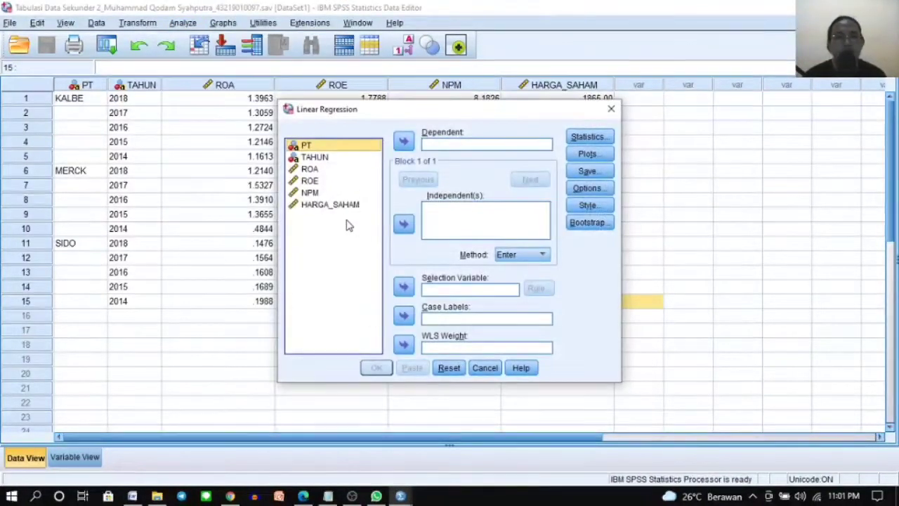
{"action": "left_click", "coordinate": [347, 206]}
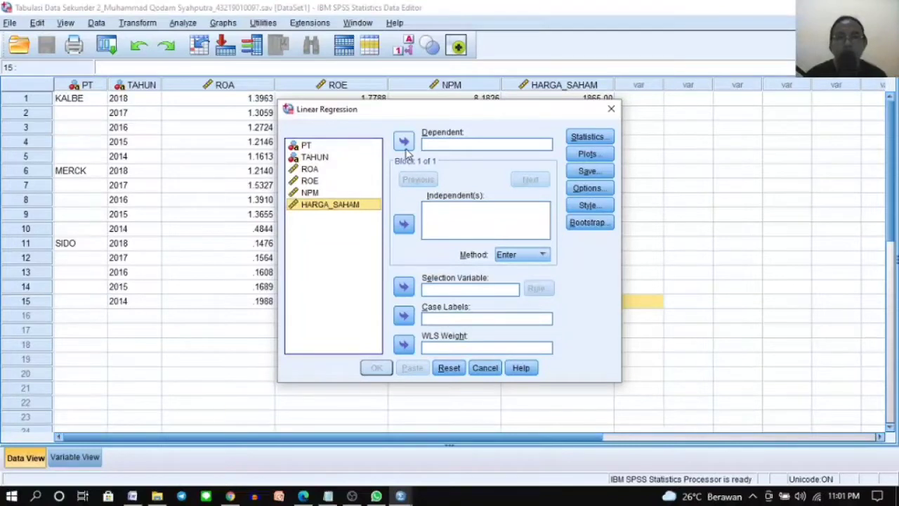
{"action": "left_click", "coordinate": [404, 141]}
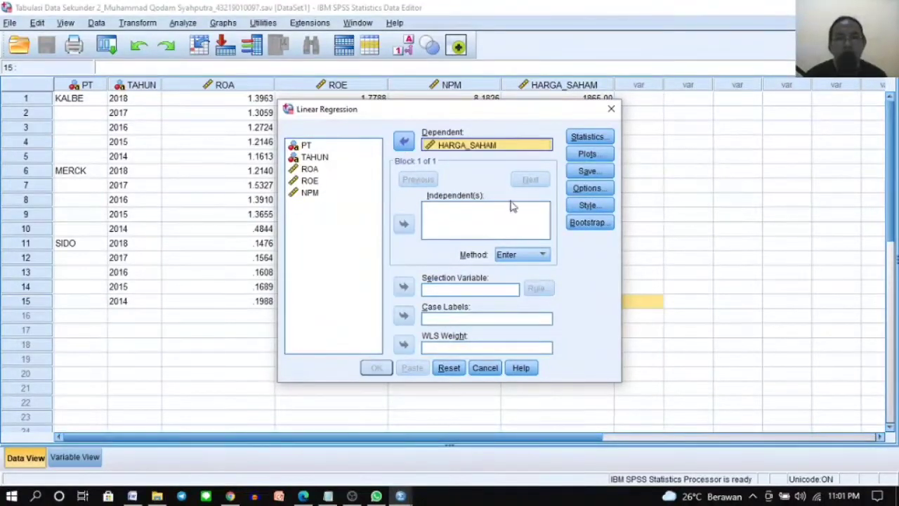
Step: Add ROA, ROE and NPM together as the independent variables of the linear regression
{"action": "left_click", "coordinate": [307, 169]}
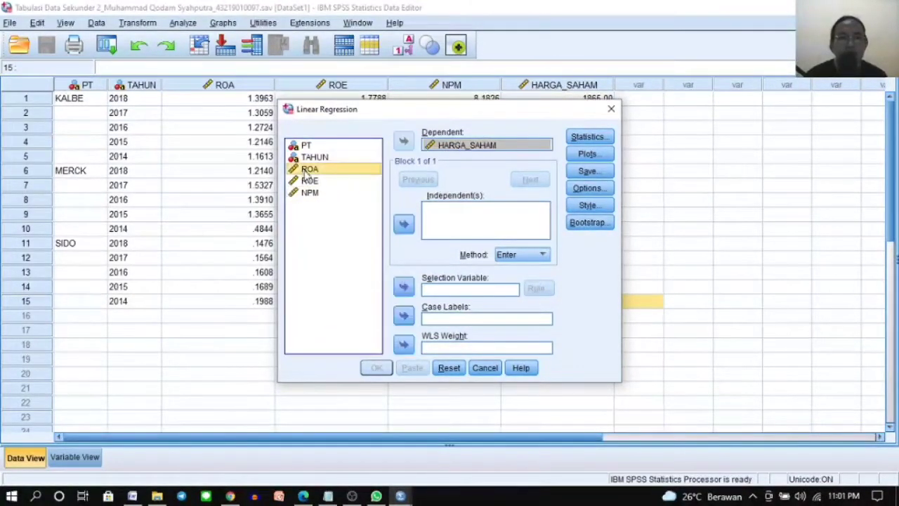
{"action": "left_click", "coordinate": [311, 181], "text": "ctrl"}
{"action": "left_click", "coordinate": [311, 192], "text": "ctrl"}
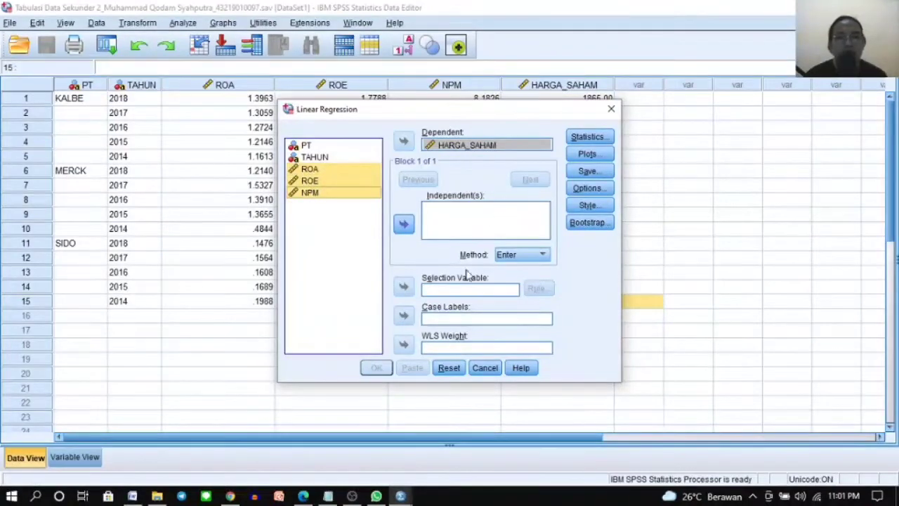
{"action": "left_click", "coordinate": [404, 224]}
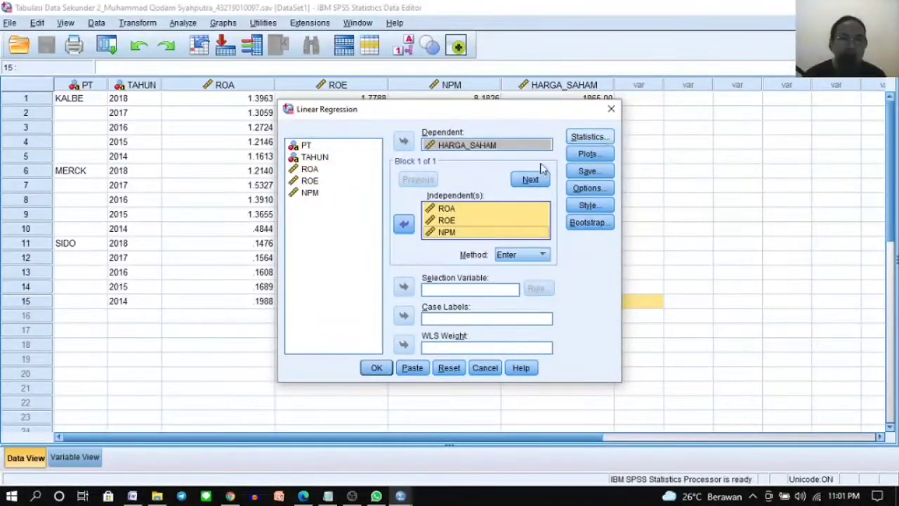
Step: Enable collinearity diagnostics, the covariance matrix and the Durbin-Watson residual test in the regression statistics
{"action": "left_click", "coordinate": [587, 136]}
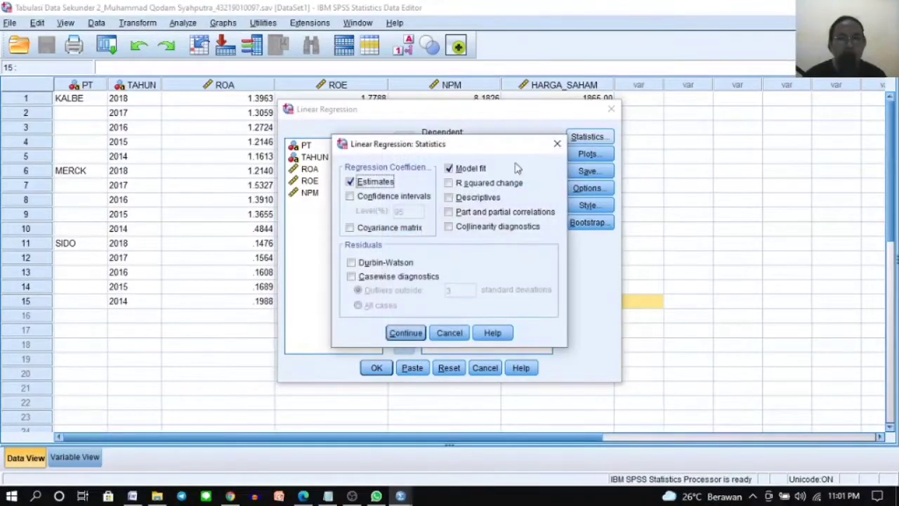
{"action": "left_click", "coordinate": [448, 227]}
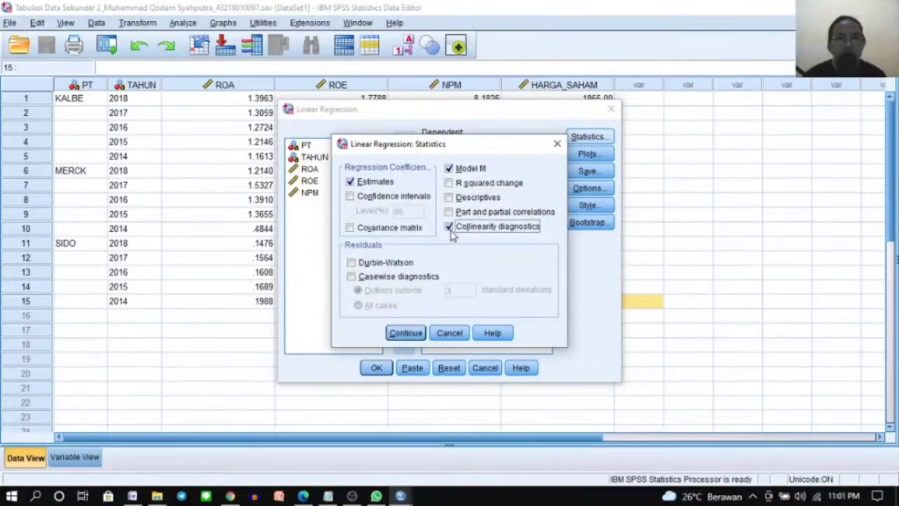
{"action": "left_click", "coordinate": [374, 230]}
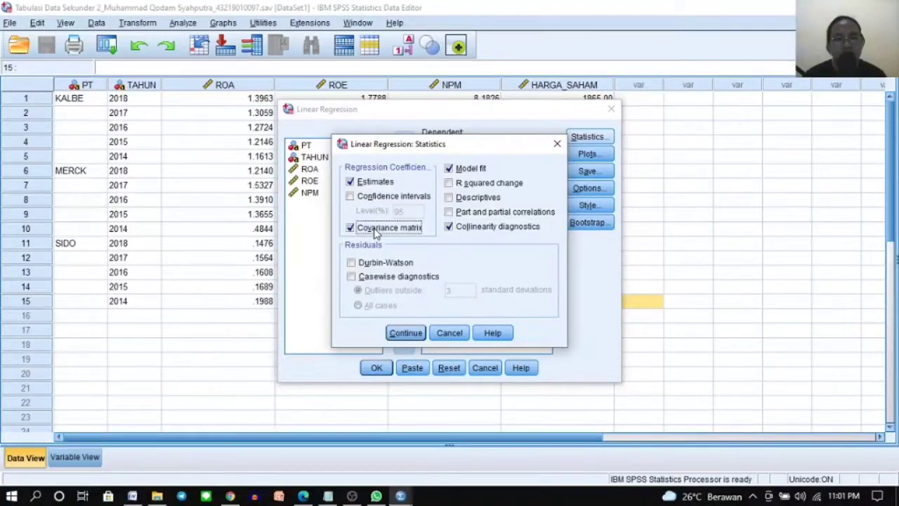
{"action": "left_click", "coordinate": [367, 263]}
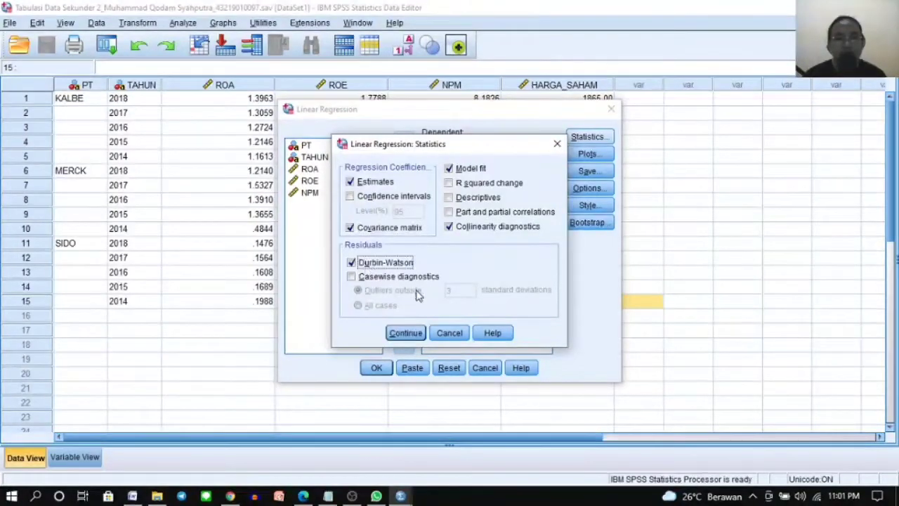
{"action": "left_click", "coordinate": [405, 333]}
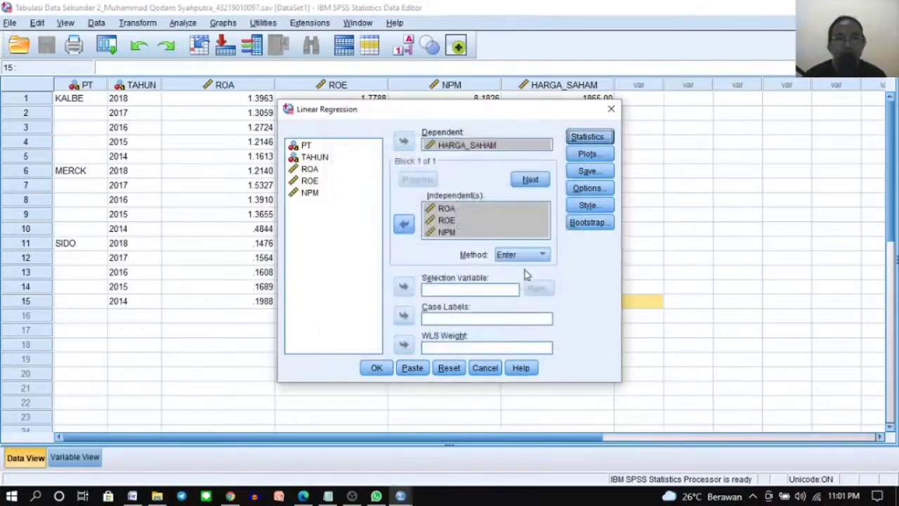
Step: Set the regression to save unstandardized residuals and run the analysis
{"action": "left_click", "coordinate": [587, 171]}
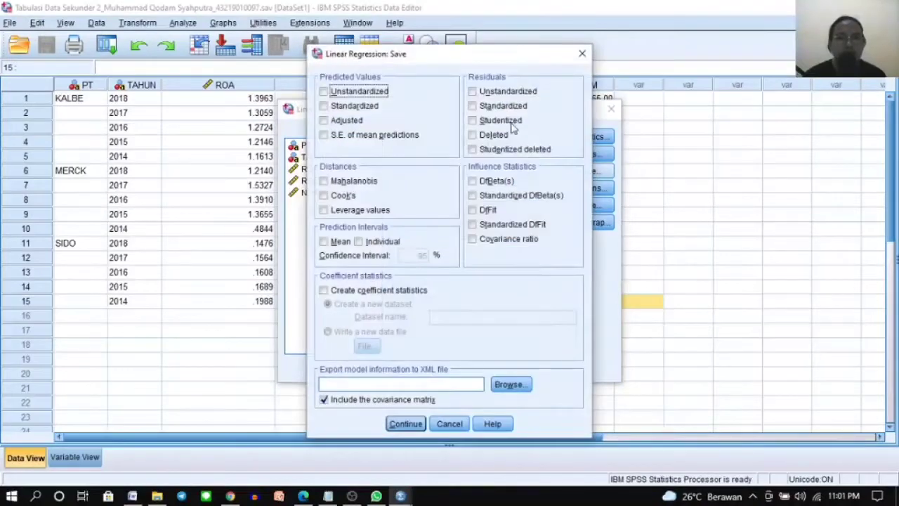
{"action": "left_click", "coordinate": [474, 95]}
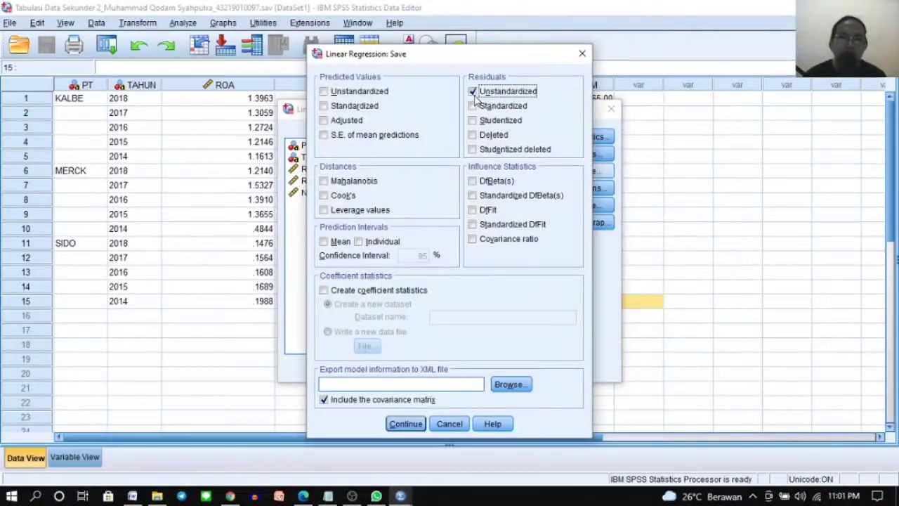
{"action": "left_click", "coordinate": [391, 427]}
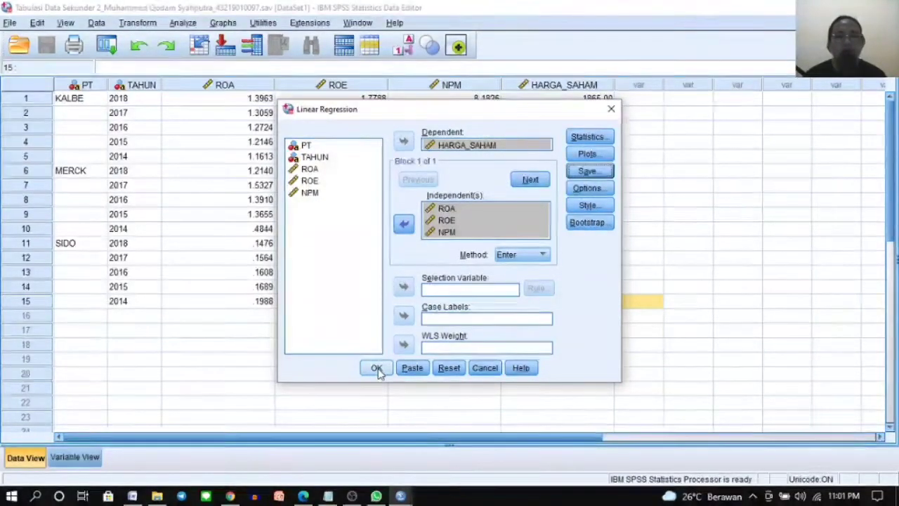
{"action": "left_click", "coordinate": [377, 368]}
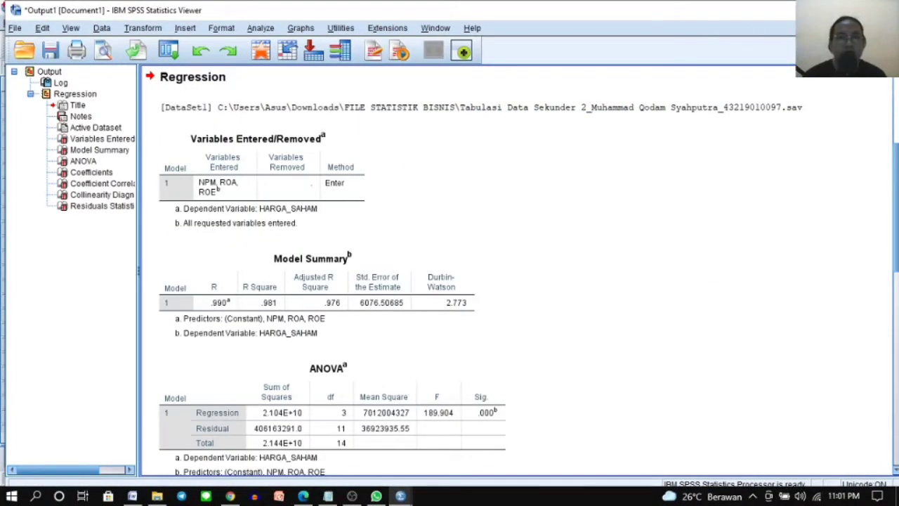
Step: Check the saved residual column in the dataset, and return to the regression output's Model Summary table
{"action": "left_click", "coordinate": [820, 10]}
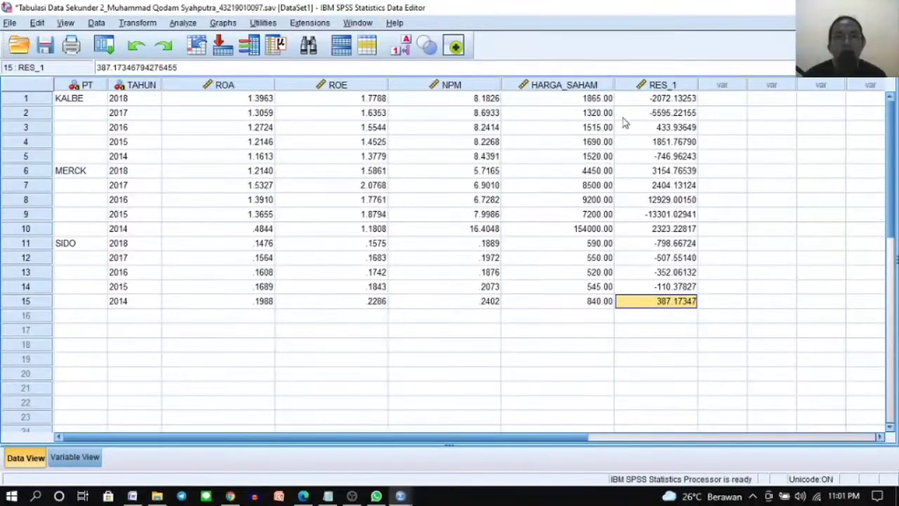
{"action": "left_click", "coordinate": [401, 496]}
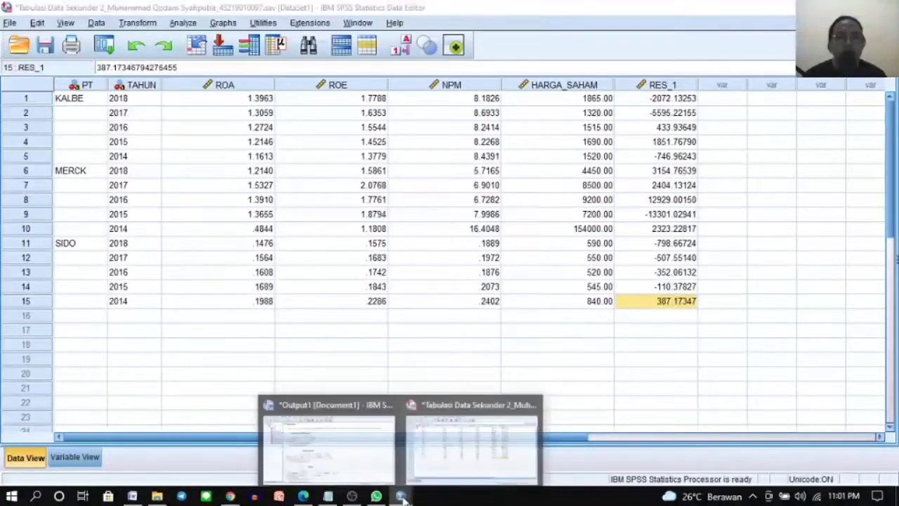
{"action": "left_click", "coordinate": [354, 454]}
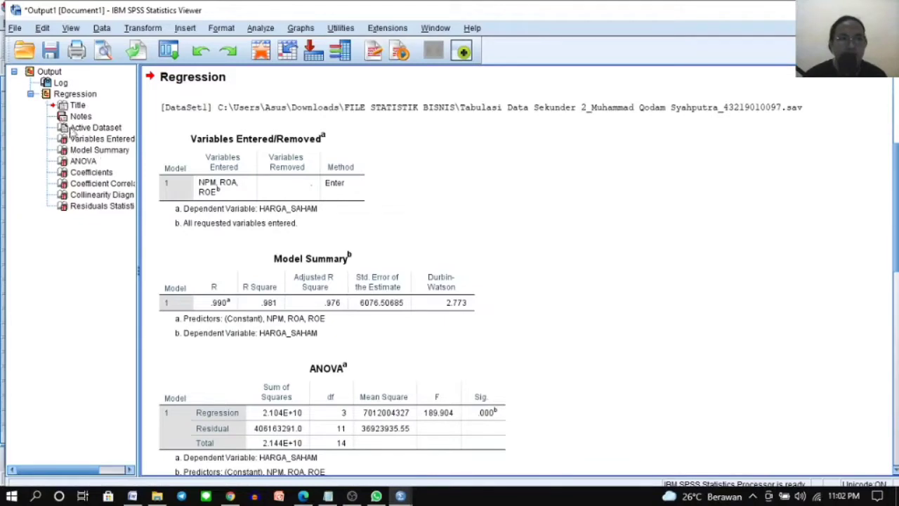
{"action": "left_click", "coordinate": [100, 150]}
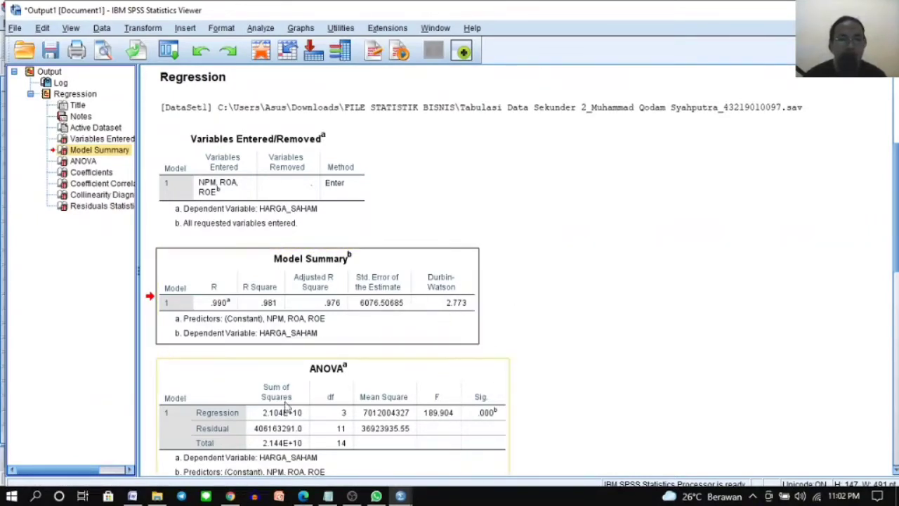
Step: Switch to the Notepad notes, review the Durbin-Watson criterion for the autocorrelation test, and return to the SPSS output
{"action": "left_click", "coordinate": [328, 496]}
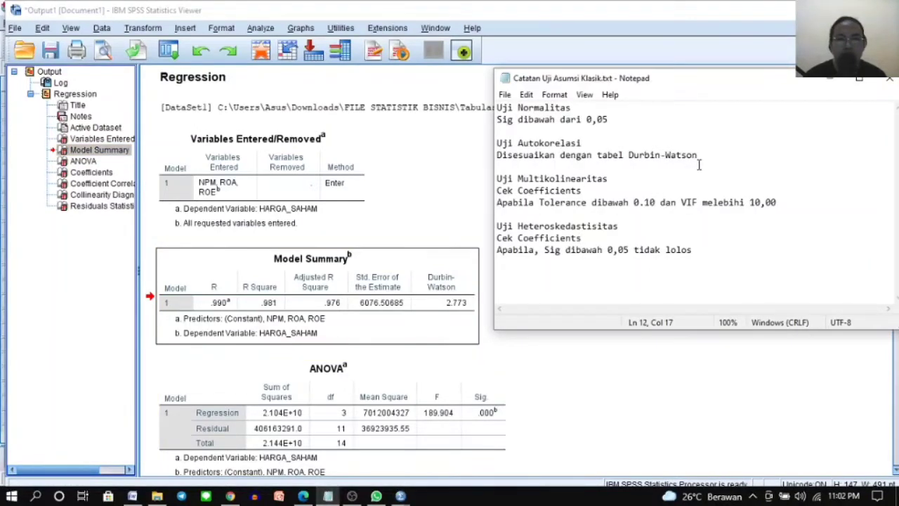
{"action": "left_click_drag", "start_coordinate": [701, 155], "coordinate": [501, 154]}
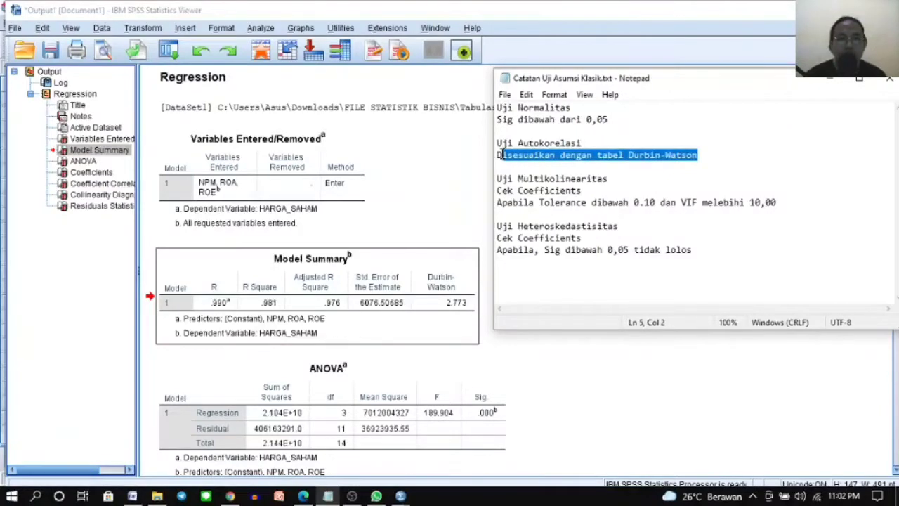
{"action": "left_click", "coordinate": [734, 169]}
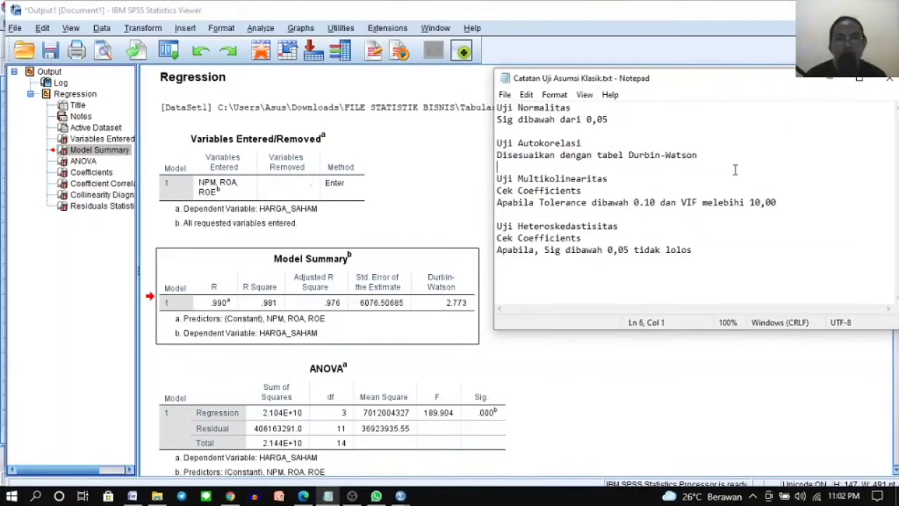
{"action": "left_click", "coordinate": [546, 425]}
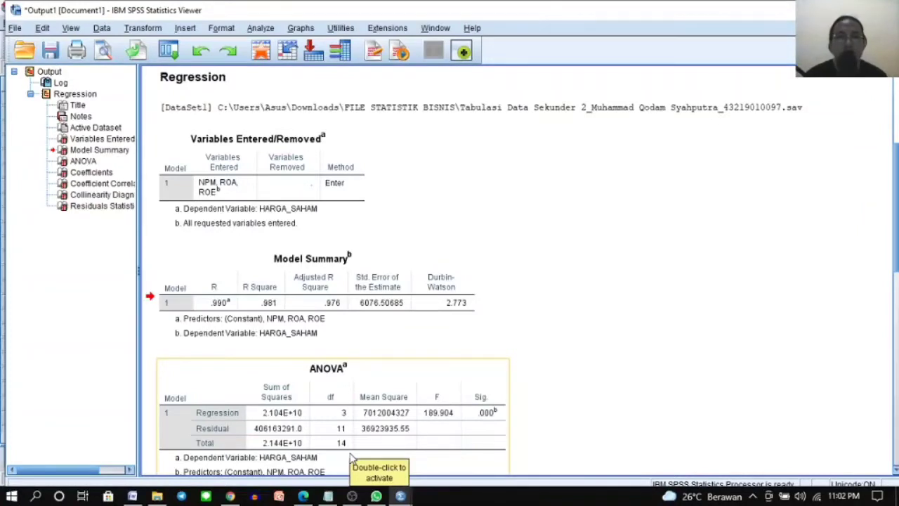
Step: Bring up the Durbin-Watson table PDF in Edge, and switch to the SPSS dataset to check its independent variables
{"action": "left_click", "coordinate": [304, 496]}
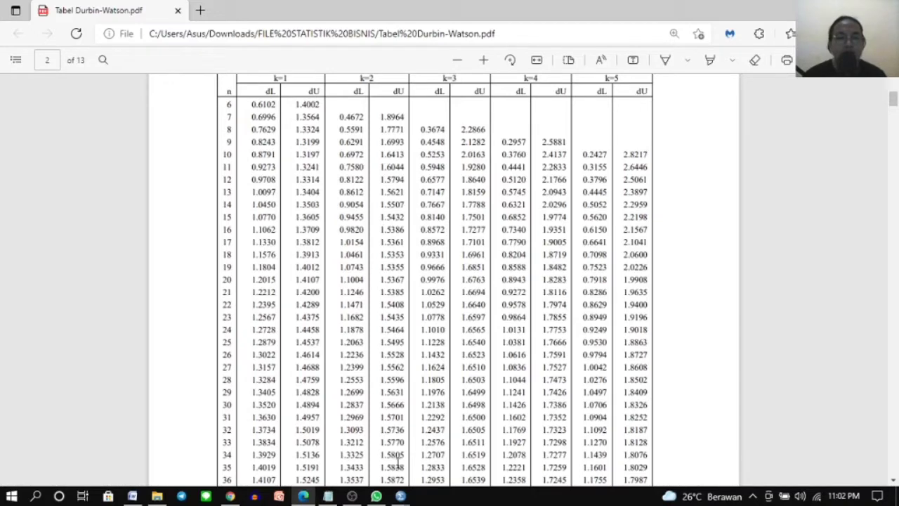
{"action": "left_click", "coordinate": [401, 496]}
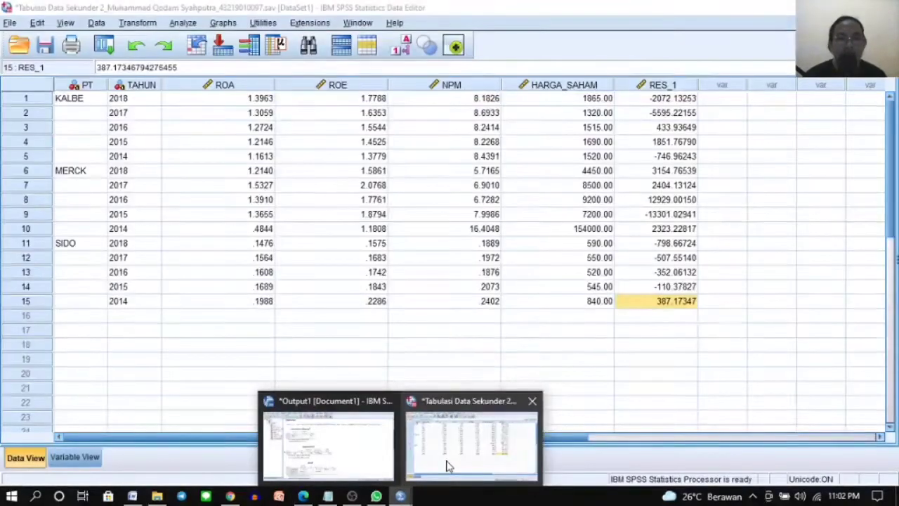
{"action": "left_click", "coordinate": [447, 466]}
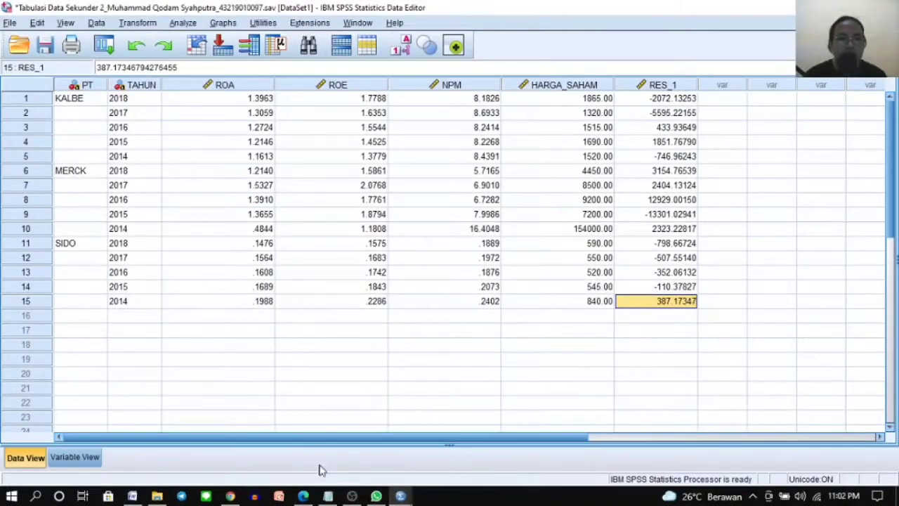
Step: Locate the k=3 columns in the Durbin-Watson table PDF in Edge, and return to the SPSS dataset to check the number of cases
{"action": "left_click", "coordinate": [303, 496]}
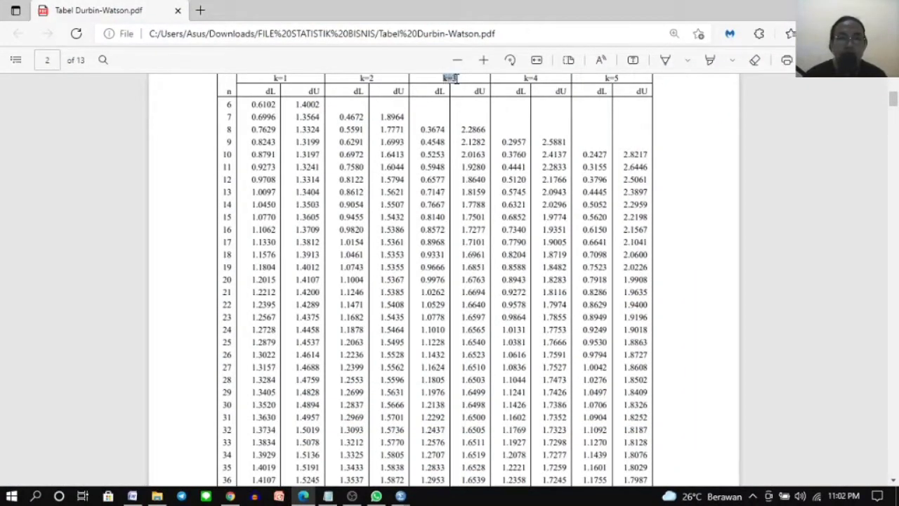
{"action": "left_click", "coordinate": [445, 98]}
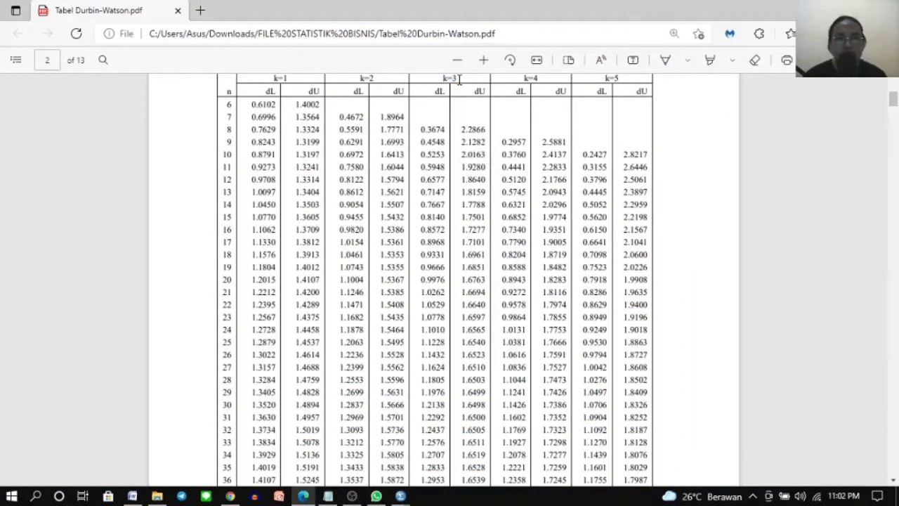
{"action": "left_click_drag", "start_coordinate": [458, 79], "coordinate": [442, 79]}
{"action": "left_click", "coordinate": [430, 142]}
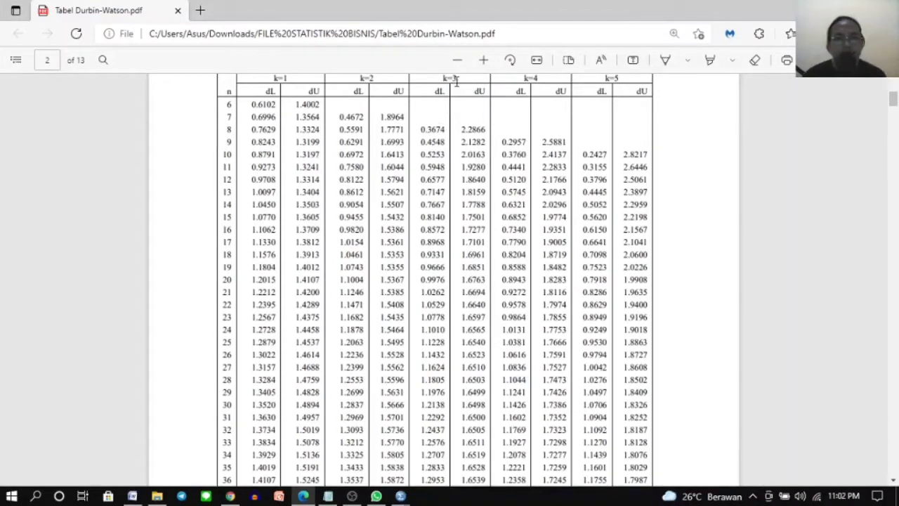
{"action": "left_click_drag", "start_coordinate": [455, 81], "coordinate": [443, 79]}
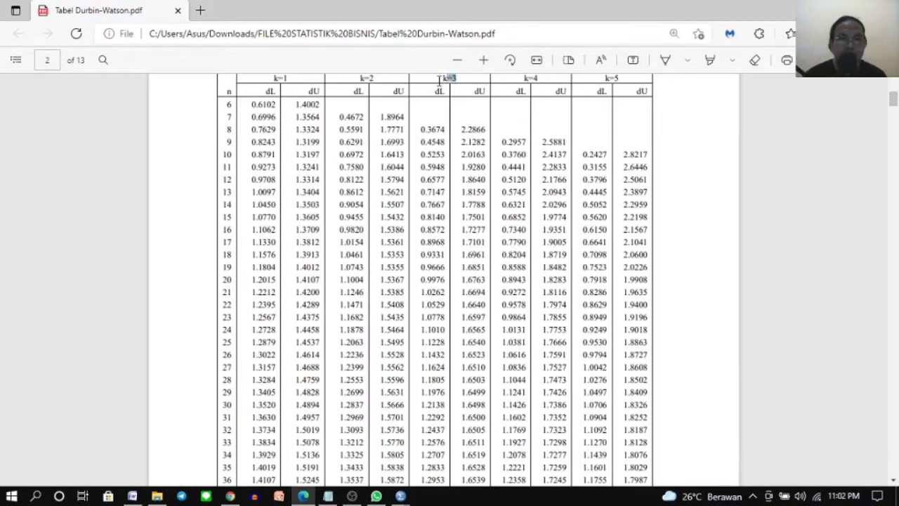
{"action": "left_click", "coordinate": [350, 207]}
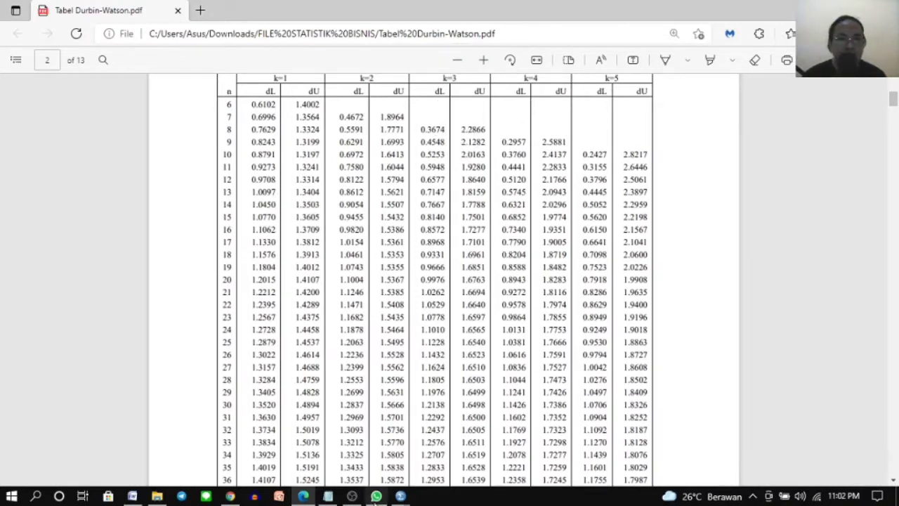
{"action": "left_click", "coordinate": [399, 496]}
{"action": "left_click", "coordinate": [442, 456]}
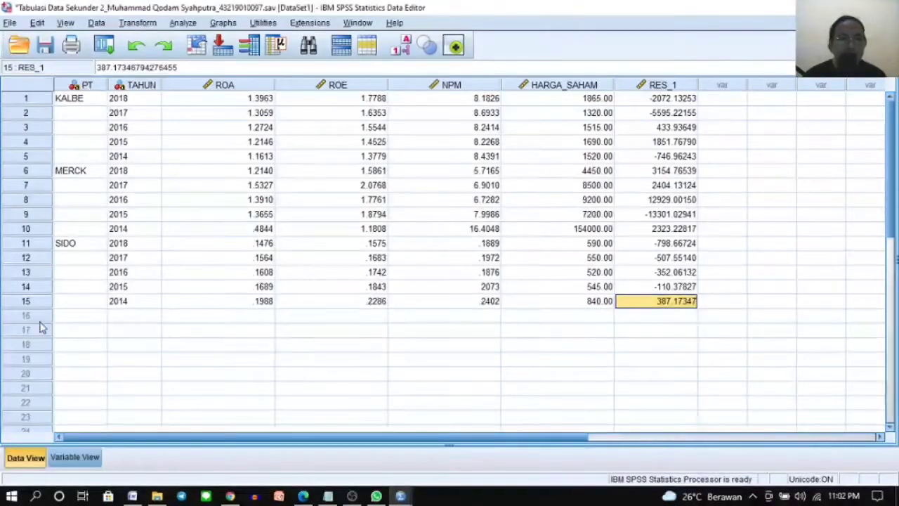
Step: Switch to the Durbin-Watson table PDF in Edge and look up the dL and dU values for n=15 and k=3
{"action": "left_click", "coordinate": [303, 496]}
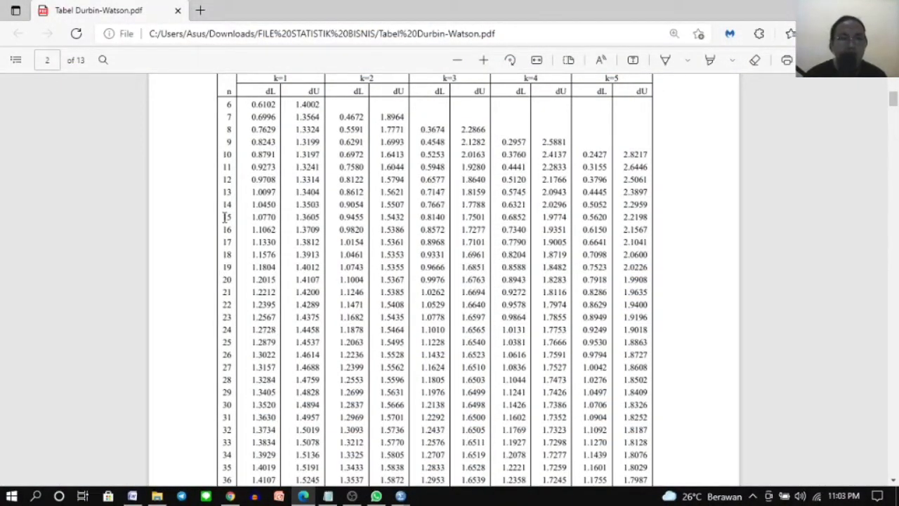
{"action": "left_click_drag", "start_coordinate": [228, 217], "coordinate": [474, 230]}
{"action": "left_click", "coordinate": [431, 192]}
{"action": "left_click_drag", "start_coordinate": [432, 218], "coordinate": [486, 222]}
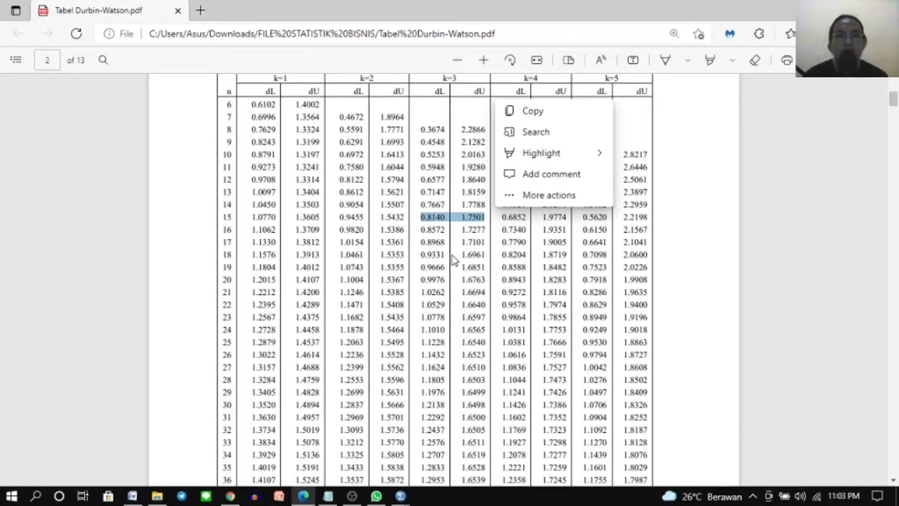
{"action": "left_click", "coordinate": [448, 279]}
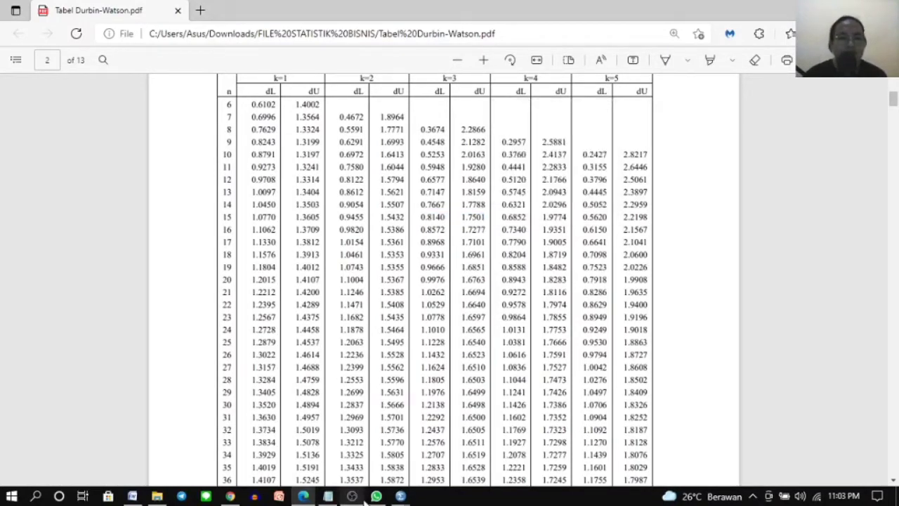
Step: Check the Durbin-Watson statistic in the SPSS output against the autocorrelation rules on the Statistikian page in Chrome, ending back in the output
{"action": "mouse_move", "coordinate": [400, 496]}
{"action": "mouse_move", "coordinate": [471, 449]}
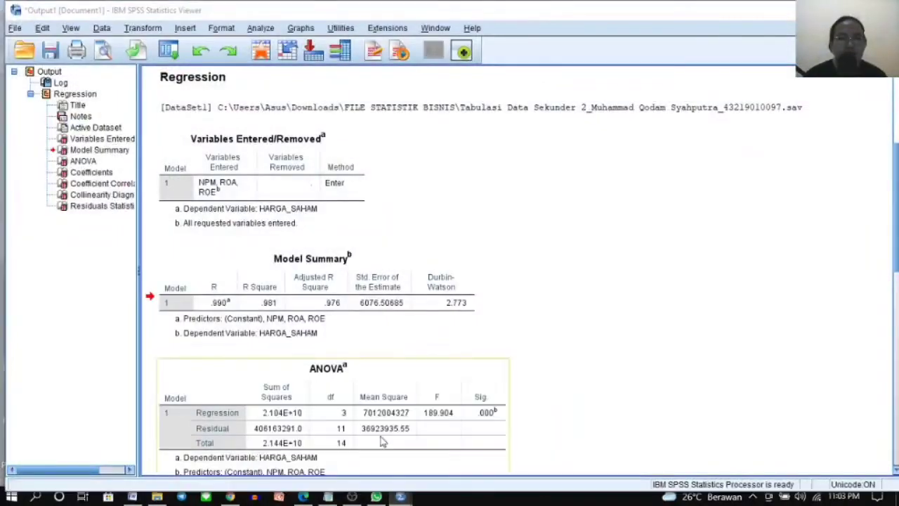
{"action": "left_click", "coordinate": [361, 445]}
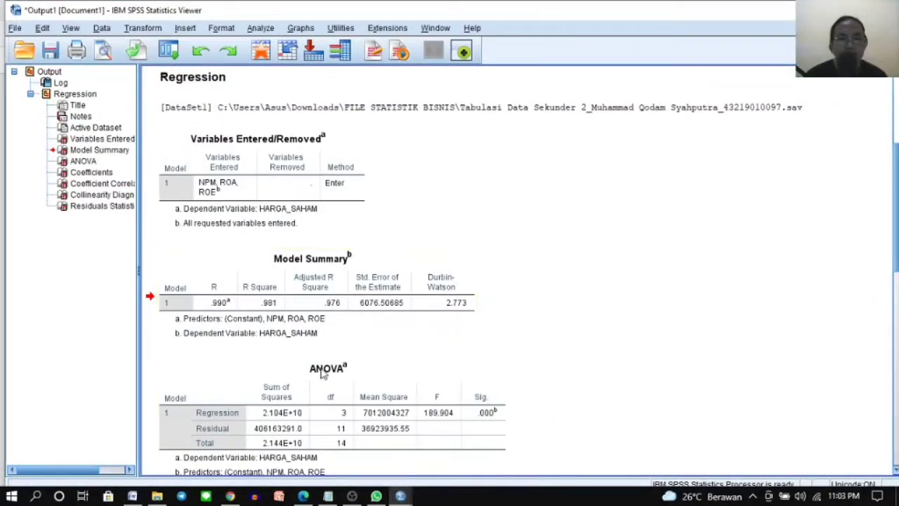
{"action": "left_click", "coordinate": [230, 495]}
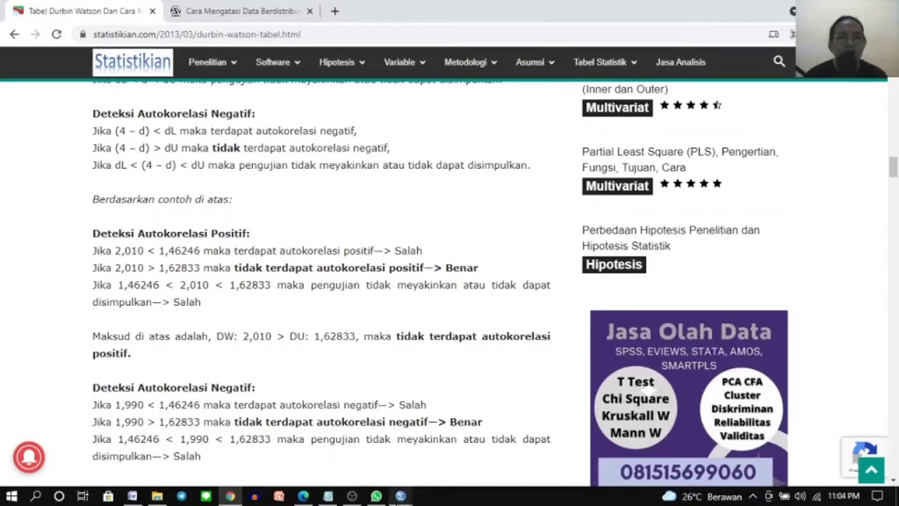
{"action": "mouse_move", "coordinate": [400, 496]}
{"action": "left_click", "coordinate": [321, 462]}
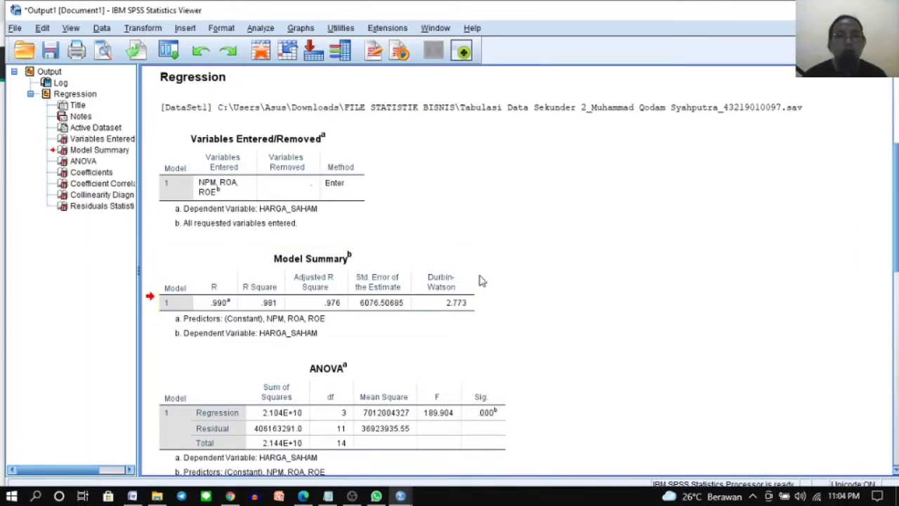
Step: Switch to the Statistikian page in Chrome and review the worked example for detecting positive autocorrelation
{"action": "left_click", "coordinate": [229, 496]}
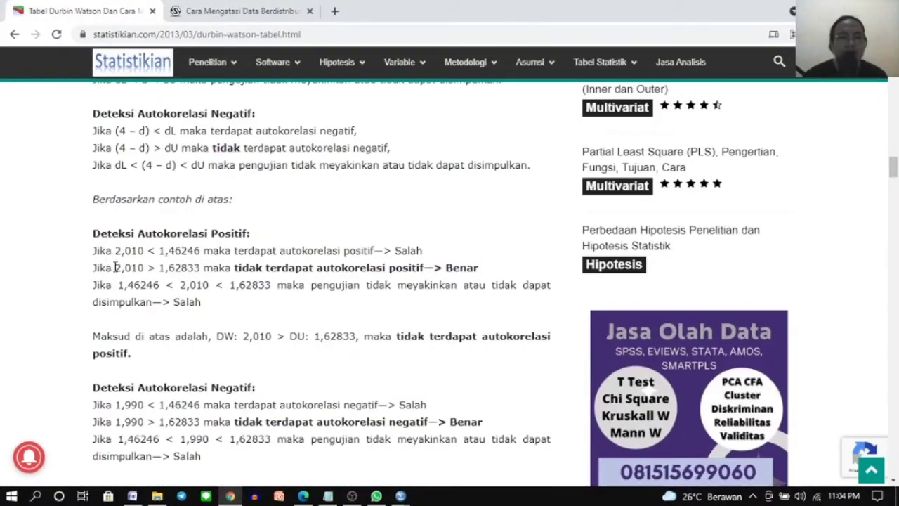
{"action": "left_click_drag", "start_coordinate": [116, 268], "coordinate": [202, 269]}
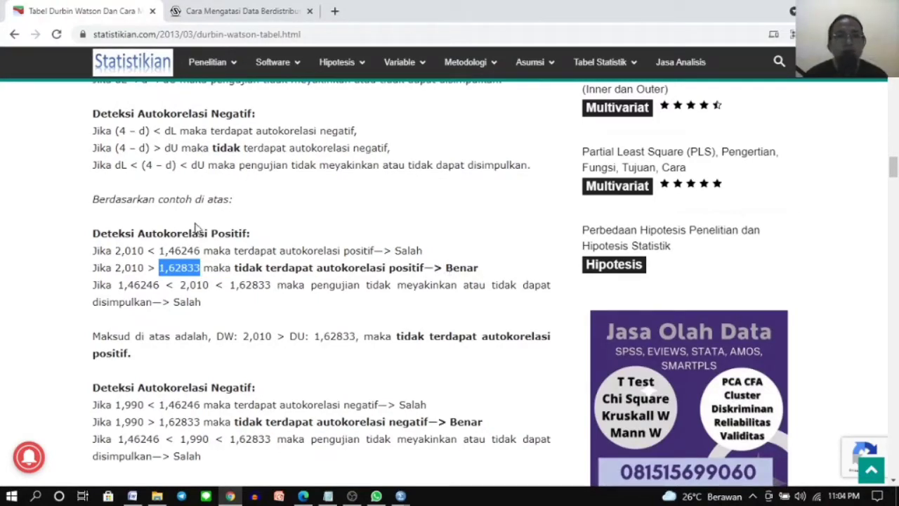
{"action": "left_click_drag", "start_coordinate": [140, 231], "coordinate": [251, 235]}
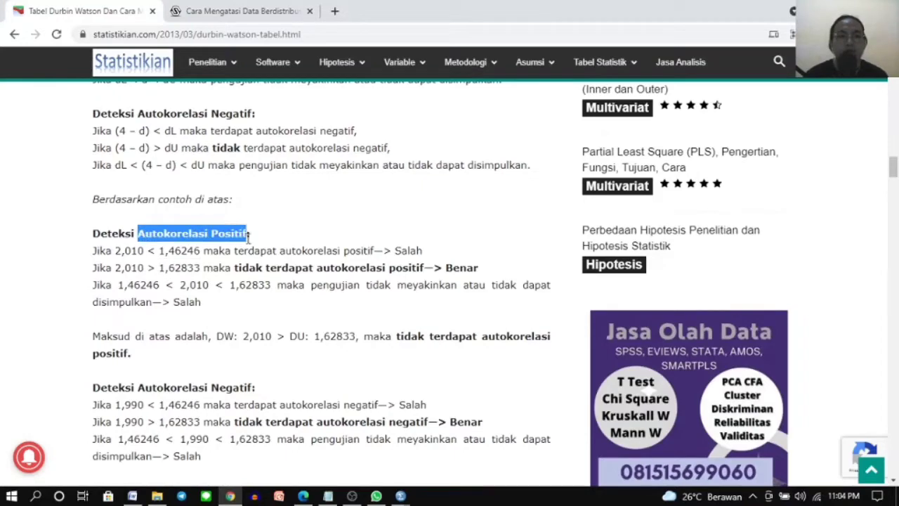
{"action": "left_click", "coordinate": [383, 268]}
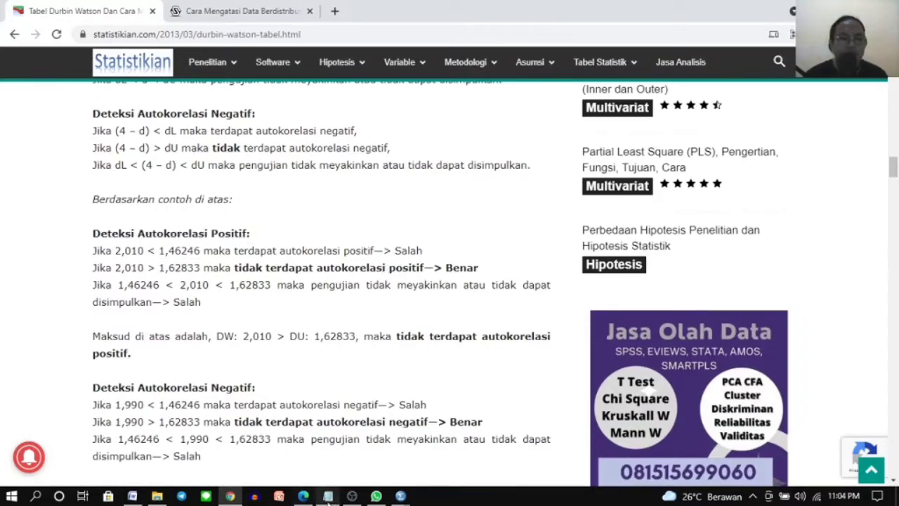
Step: Return to the SPSS output and check the Durbin-Watson statistic in the Model Summary table
{"action": "mouse_move", "coordinate": [403, 498]}
{"action": "left_click", "coordinate": [368, 473]}
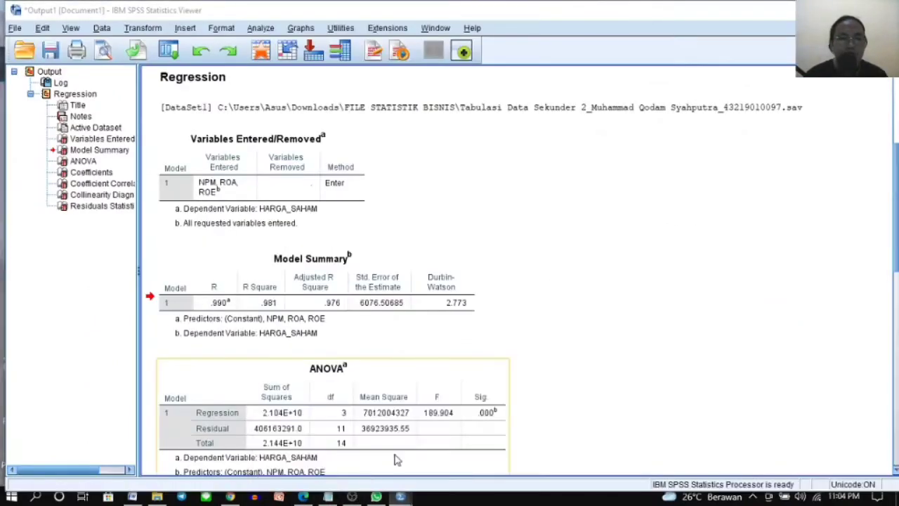
{"action": "left_click", "coordinate": [470, 303]}
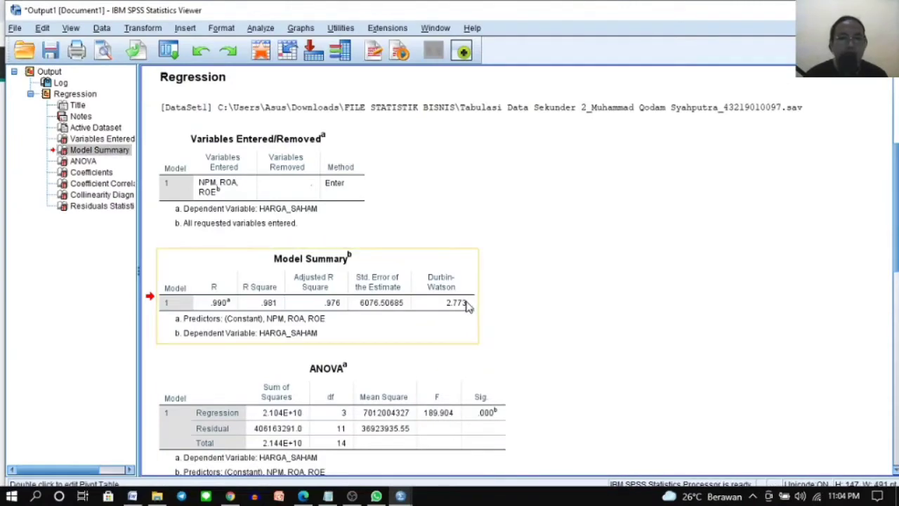
{"action": "left_click", "coordinate": [351, 362]}
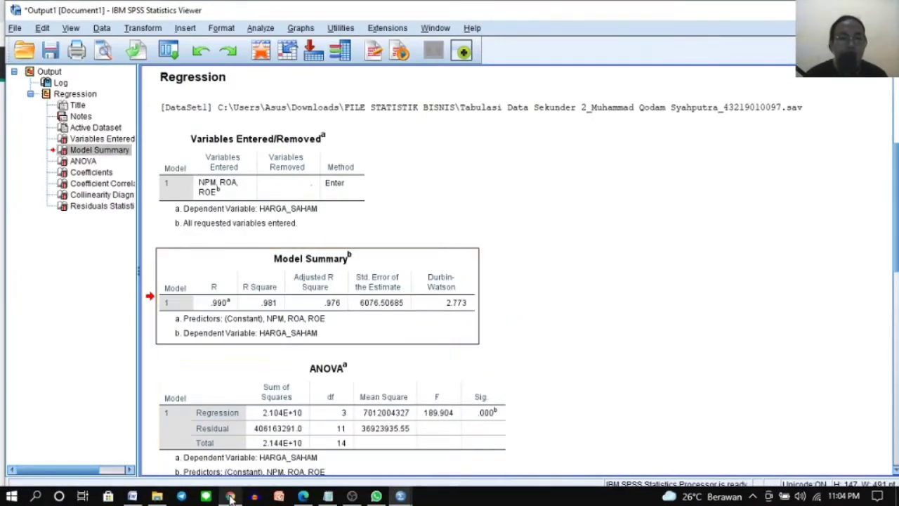
Step: Bring up the Durbin-Watson table PDF in Edge and locate the dU value for n=15 and k=3
{"action": "left_click", "coordinate": [303, 496]}
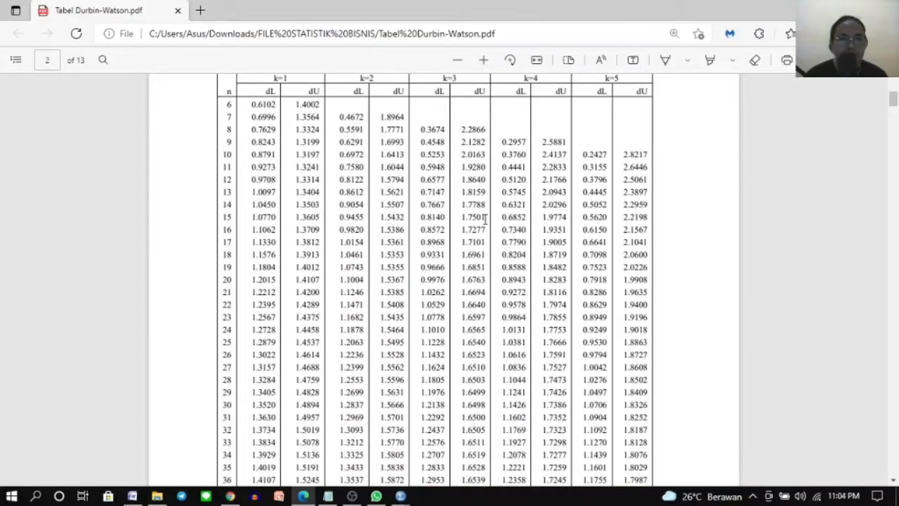
{"action": "left_click_drag", "start_coordinate": [485, 220], "coordinate": [465, 220]}
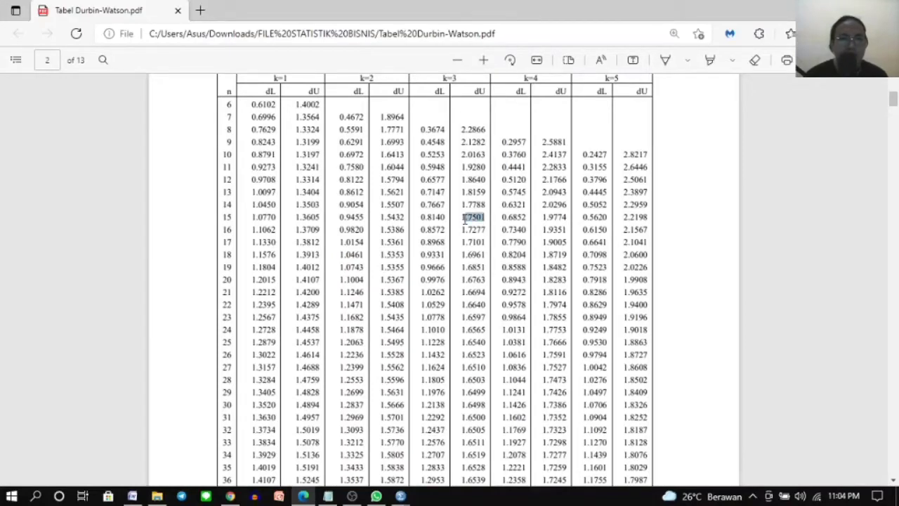
{"action": "left_click", "coordinate": [455, 329]}
{"action": "left_click", "coordinate": [477, 260]}
Step: Switch back to SPSS and compare the Model Summary's Durbin-Watson statistic with the dU value from the table
{"action": "left_click", "coordinate": [401, 495]}
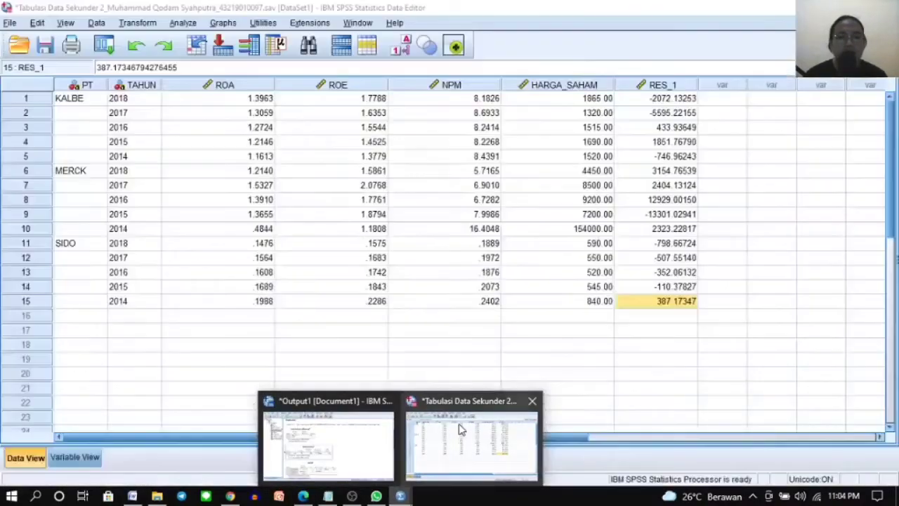
{"action": "left_click", "coordinate": [415, 450]}
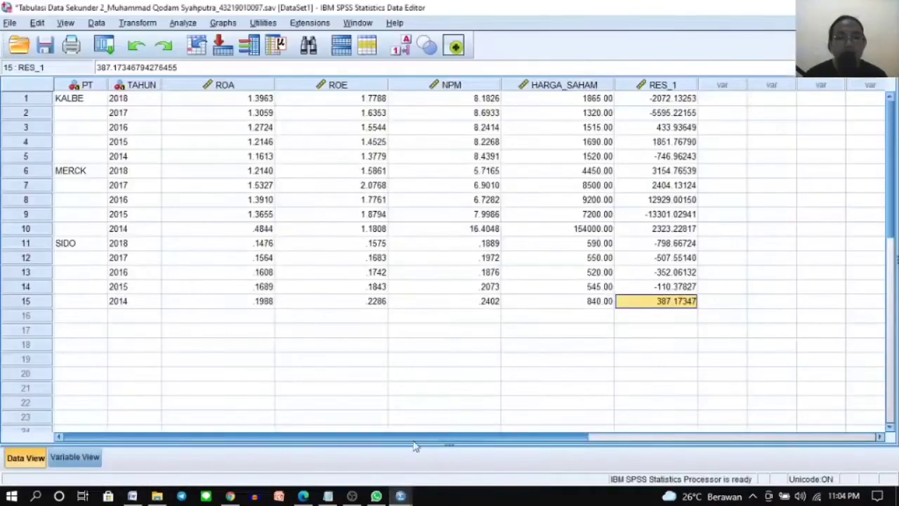
{"action": "left_click", "coordinate": [400, 495]}
{"action": "left_click", "coordinate": [372, 453]}
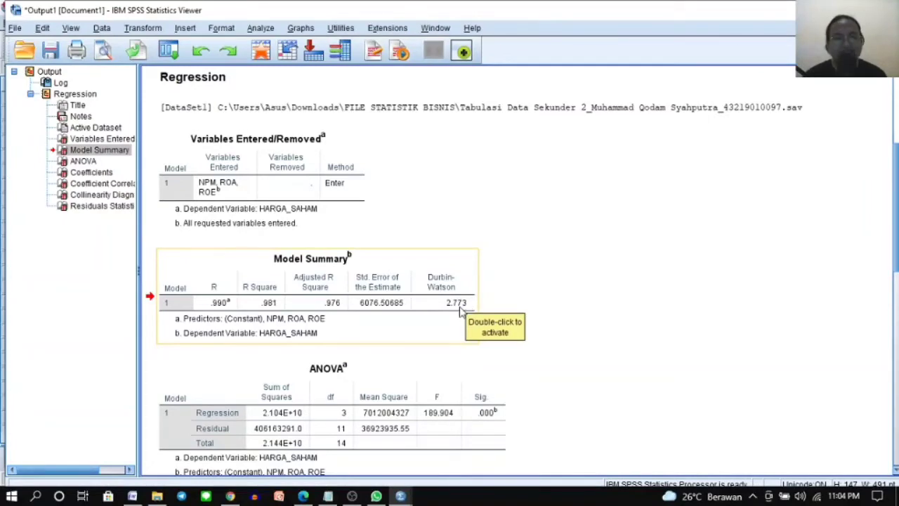
{"action": "left_click", "coordinate": [401, 495]}
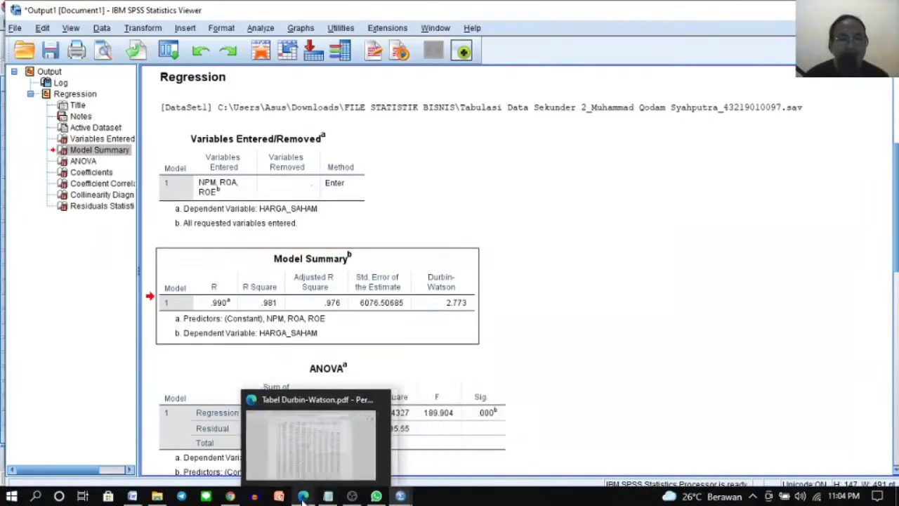
Step: Switch to the Statistikian page in Chrome and examine the worked example for detecting negative autocorrelation with 4 - d
{"action": "left_click", "coordinate": [231, 496]}
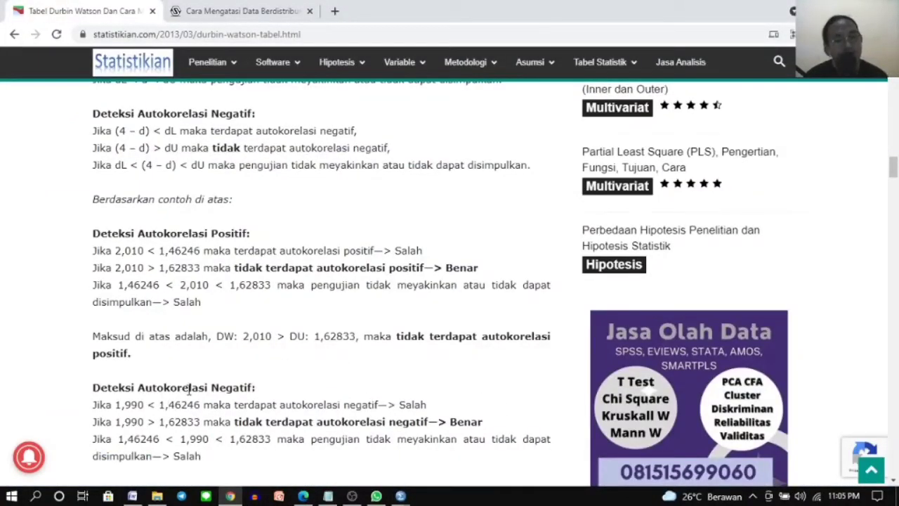
{"action": "scroll", "coordinate": [205, 379], "scroll_direction": "down", "scroll_amount": 1}
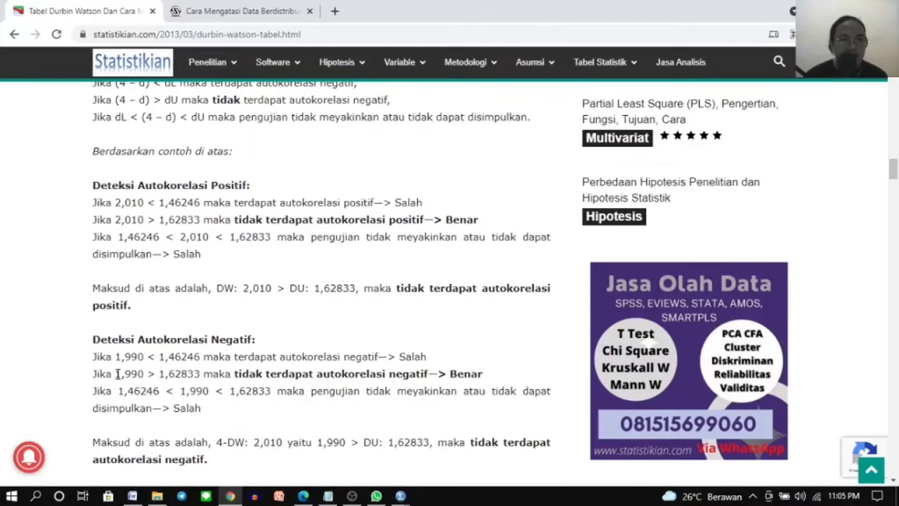
{"action": "left_click_drag", "start_coordinate": [116, 374], "coordinate": [149, 375]}
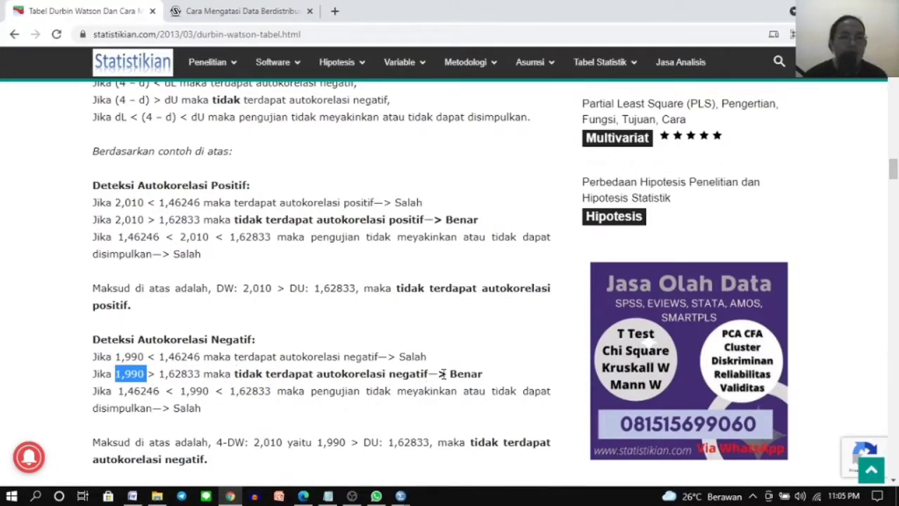
{"action": "left_click_drag", "start_coordinate": [450, 374], "coordinate": [469, 374]}
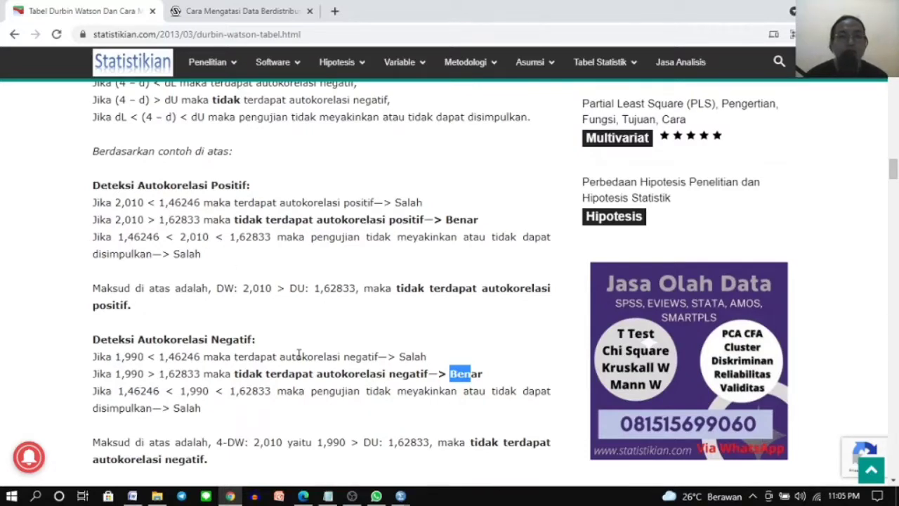
Step: Open the Windows Calculator and subtract the Durbin-Watson statistic 2.773 from 4 for the negative autocorrelation test
{"action": "left_click", "coordinate": [35, 495]}
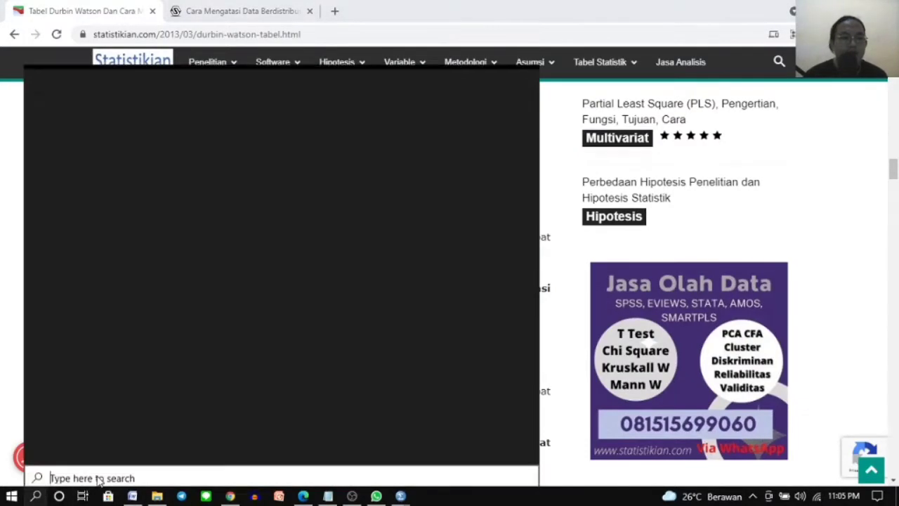
{"action": "type", "text": "calc"}
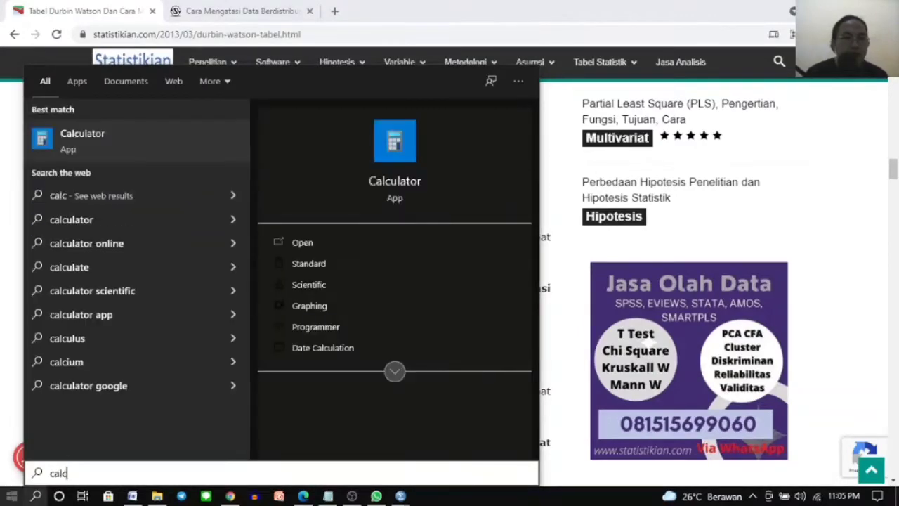
{"action": "left_click", "coordinate": [318, 242]}
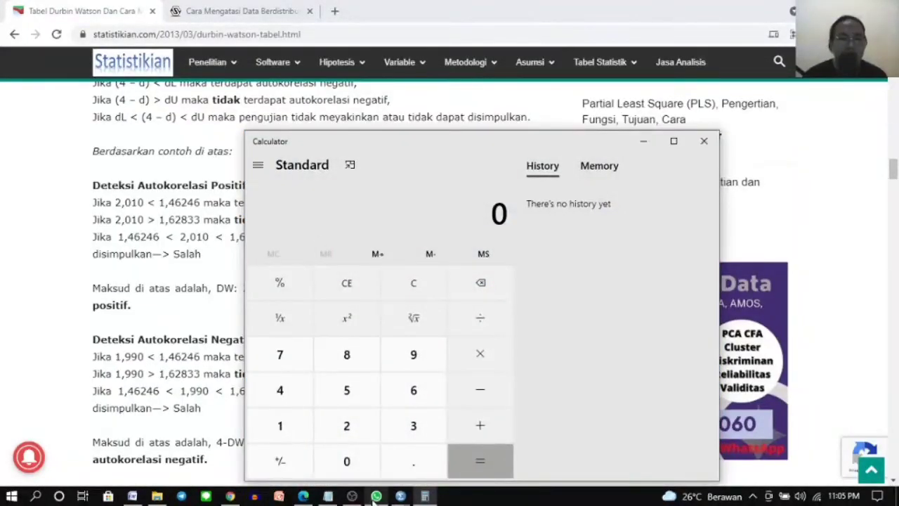
{"action": "mouse_move", "coordinate": [396, 496]}
{"action": "mouse_move", "coordinate": [364, 453]}
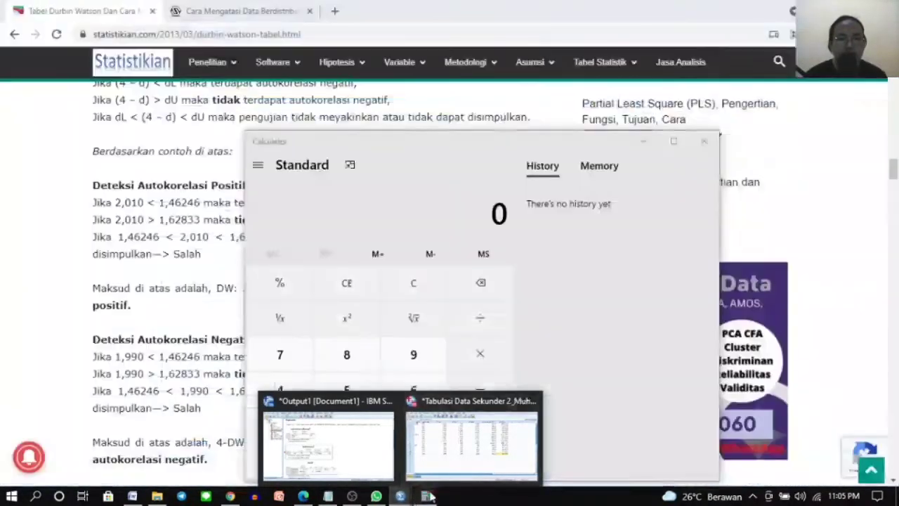
{"action": "left_click", "coordinate": [426, 496]}
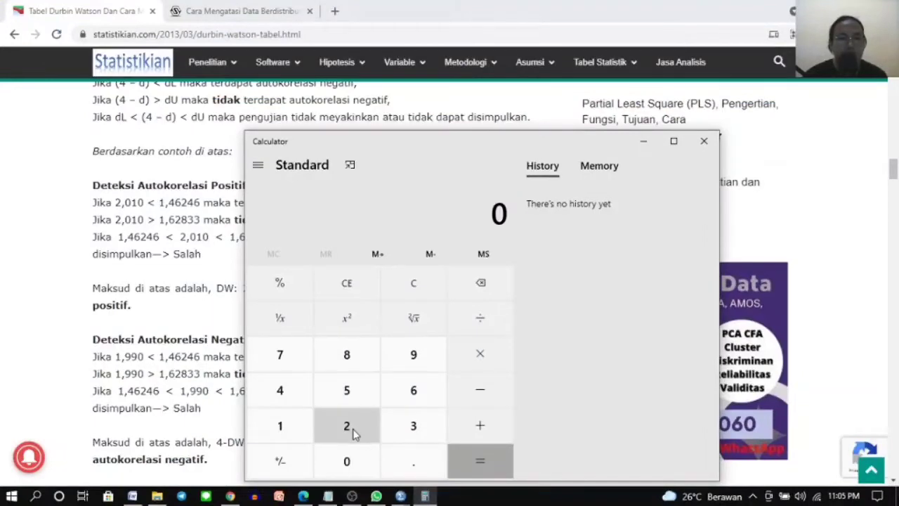
{"action": "key", "text": "4"}
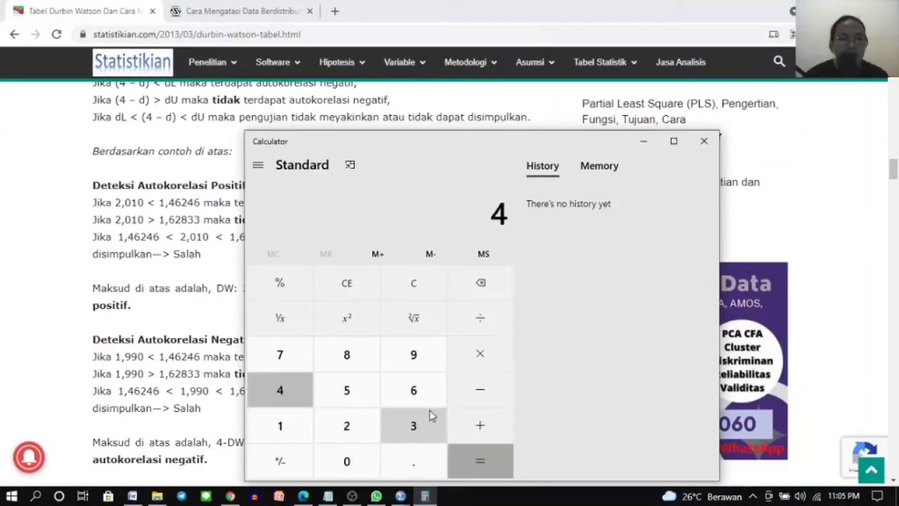
{"action": "left_click", "coordinate": [479, 394]}
{"action": "key", "text": "2"}
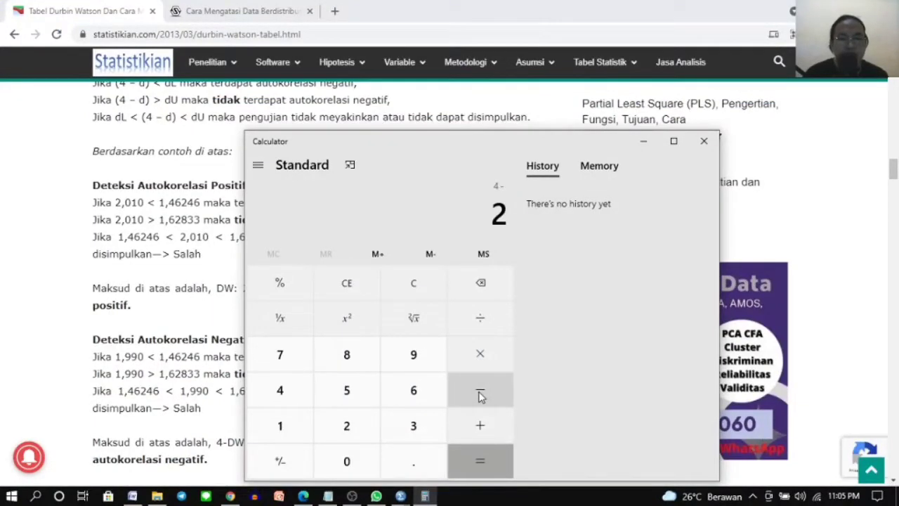
{"action": "left_click", "coordinate": [421, 461]}
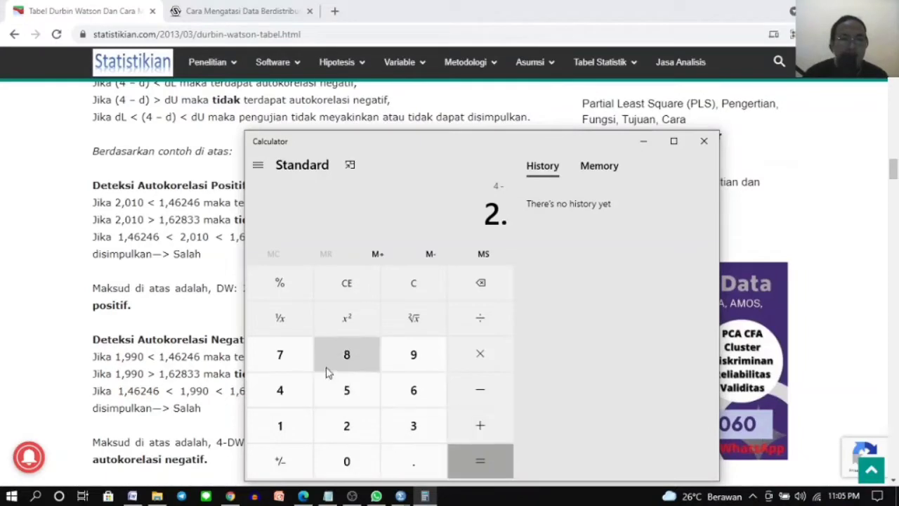
{"action": "type", "text": "773"}
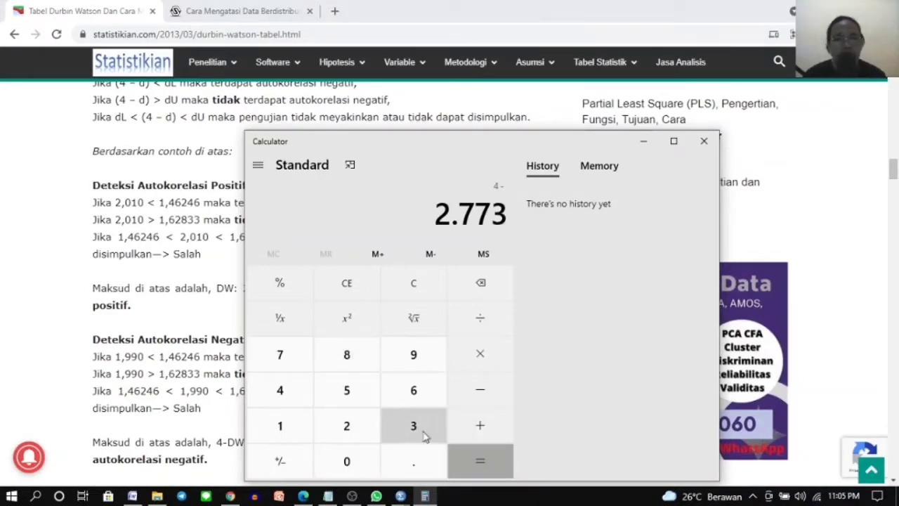
{"action": "left_click", "coordinate": [472, 459]}
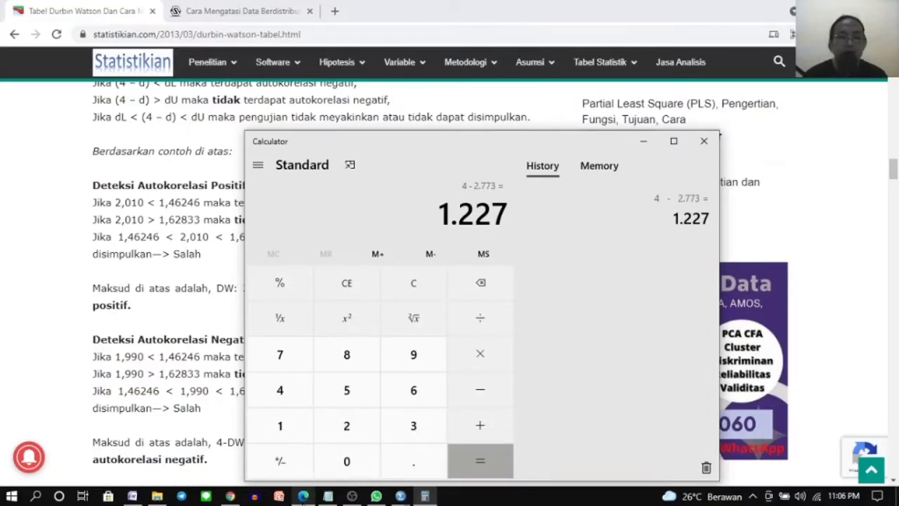
Step: Switch to the Durbin-Watson table PDF in Edge to compare the 4 - d value with dU for n=15 and k=3
{"action": "mouse_move", "coordinate": [303, 496]}
{"action": "left_click", "coordinate": [303, 441]}
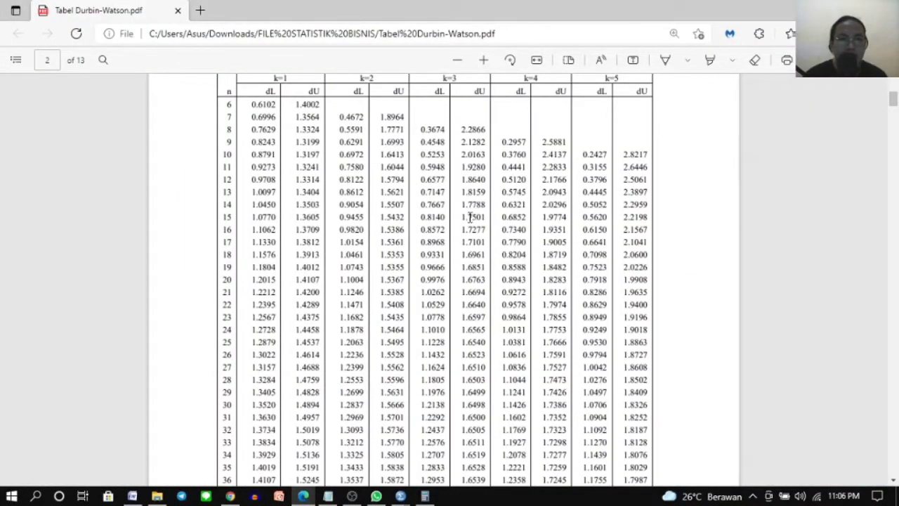
Step: Mark the dU value for n=15 and k=3, and switch to Chrome to examine the inconclusive condition for negative autocorrelation
{"action": "left_click_drag", "start_coordinate": [462, 218], "coordinate": [485, 218]}
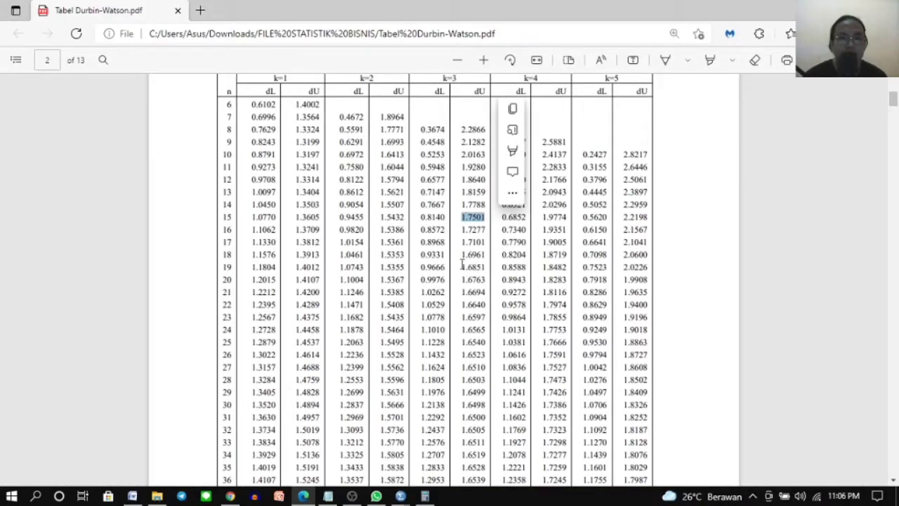
{"action": "left_click", "coordinate": [463, 263]}
{"action": "left_click", "coordinate": [231, 496]}
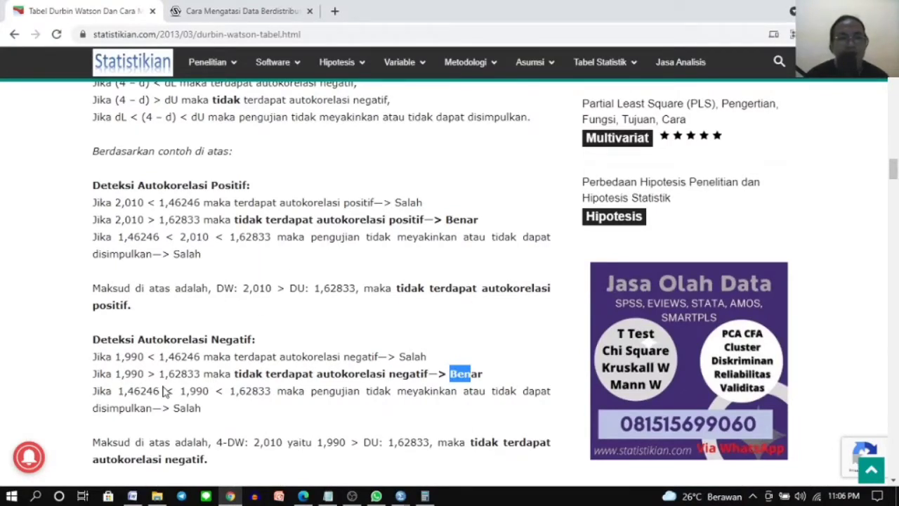
{"action": "left_click_drag", "start_coordinate": [117, 391], "coordinate": [174, 401]}
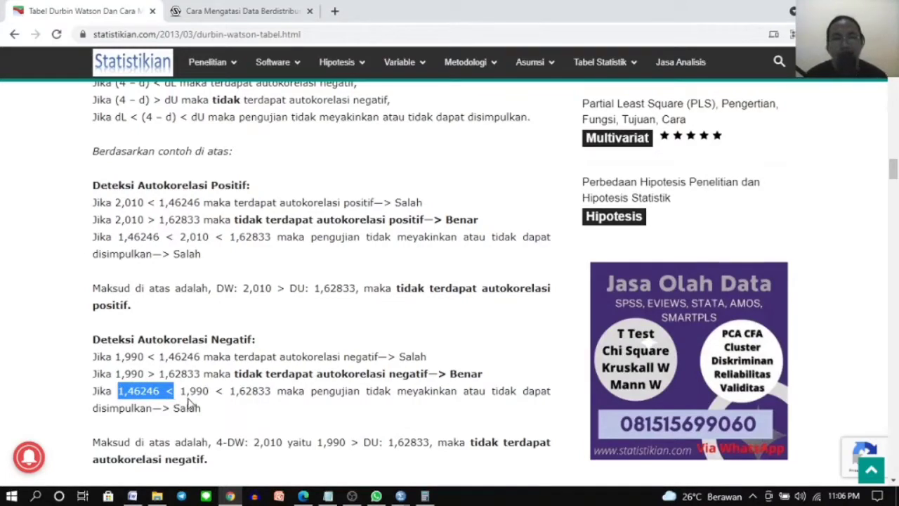
{"action": "left_click", "coordinate": [194, 404]}
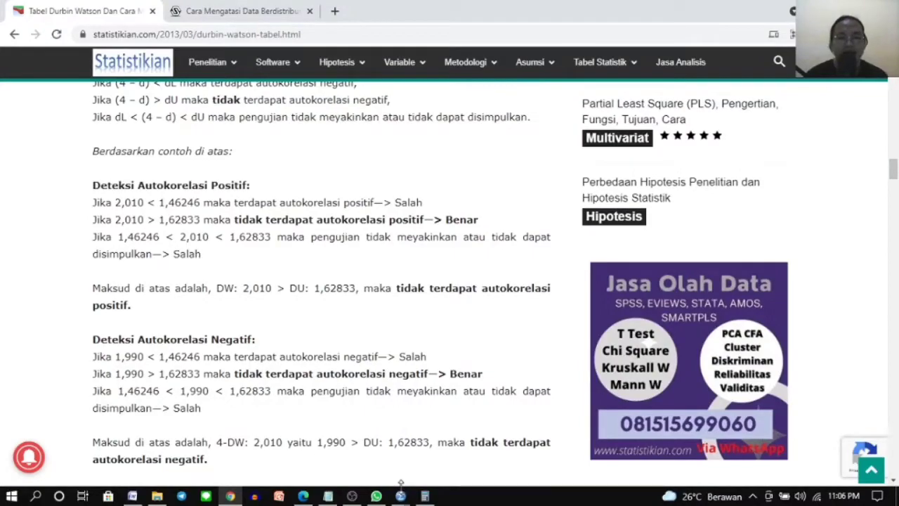
Step: Recheck the Durbin-Watson statistic in the SPSS output and switch to the Word notes to read the Cochrane Orcutt procedure
{"action": "mouse_move", "coordinate": [399, 494]}
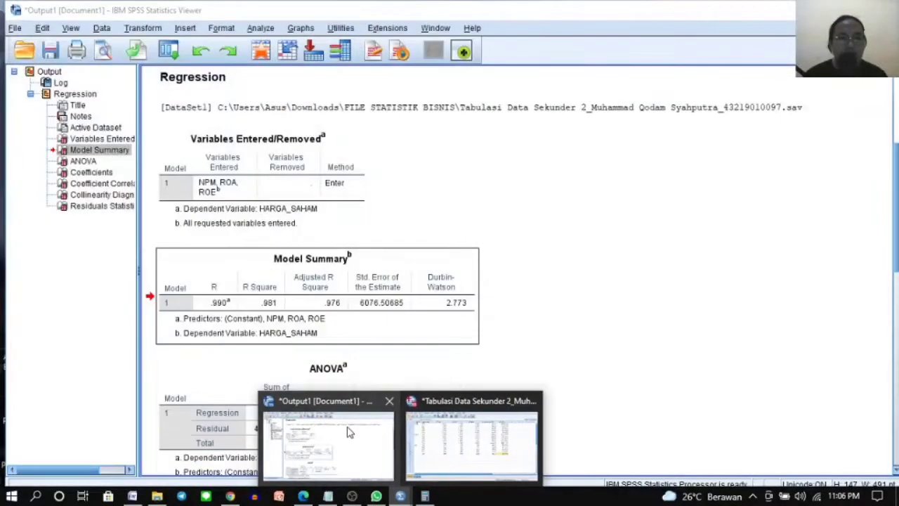
{"action": "left_click", "coordinate": [349, 432]}
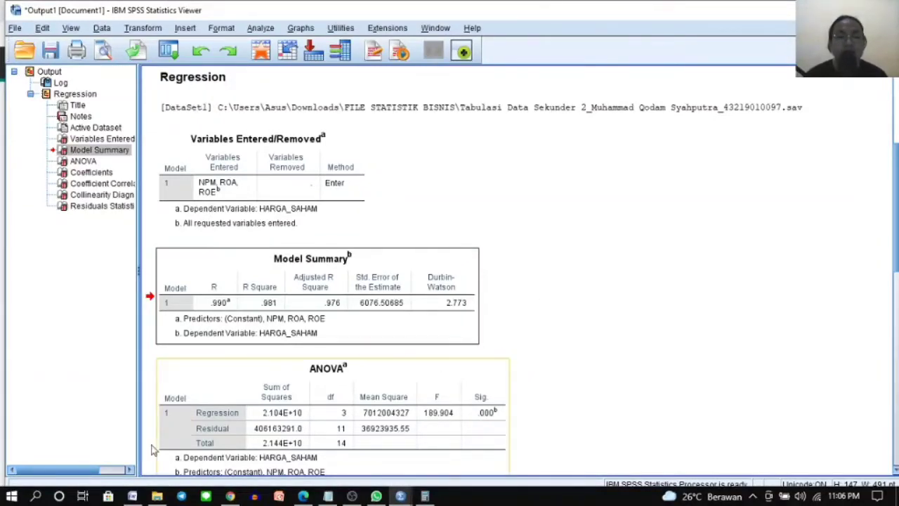
{"action": "left_click", "coordinate": [133, 496]}
{"action": "scroll", "coordinate": [499, 234], "scroll_direction": "up", "scroll_amount": 10}
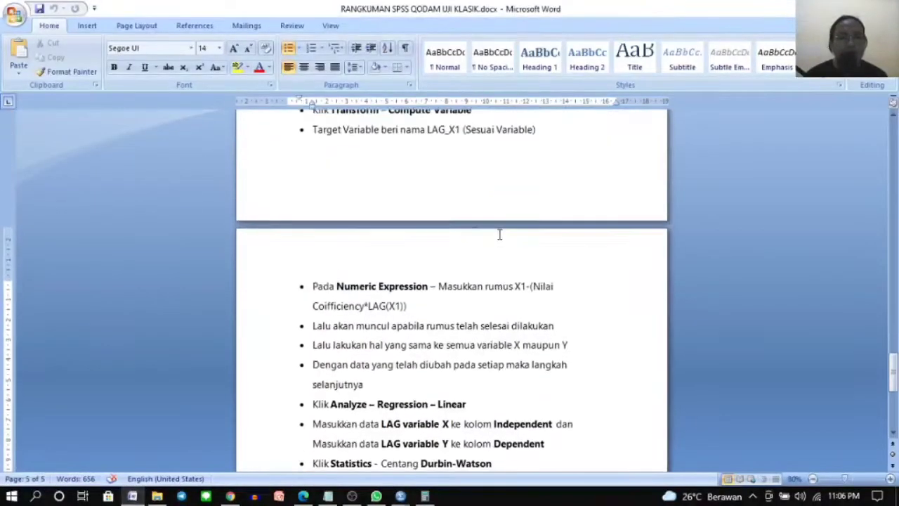
{"action": "scroll", "coordinate": [499, 234], "scroll_direction": "up", "scroll_amount": 1}
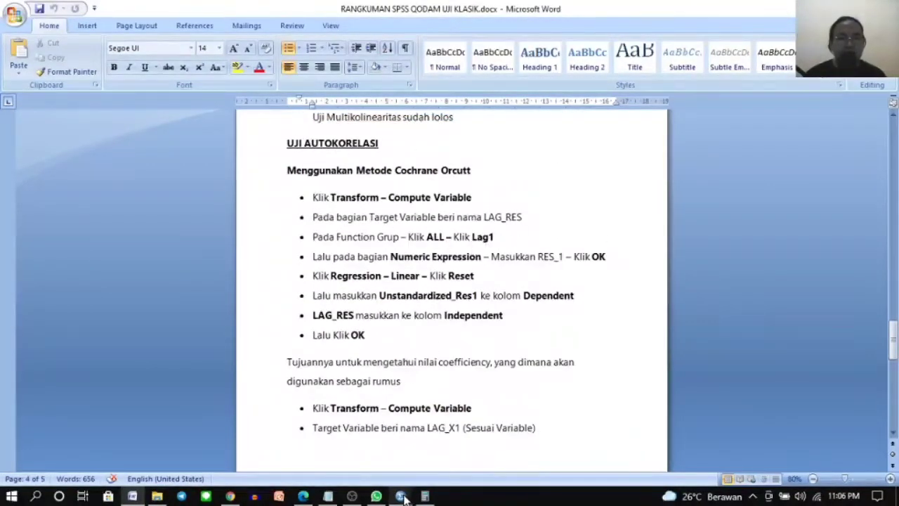
Step: Switch to the SPSS Data Editor and start a Compute Variable transformation with Lag_RES1 as the target variable
{"action": "mouse_move", "coordinate": [400, 496]}
{"action": "left_click", "coordinate": [487, 451]}
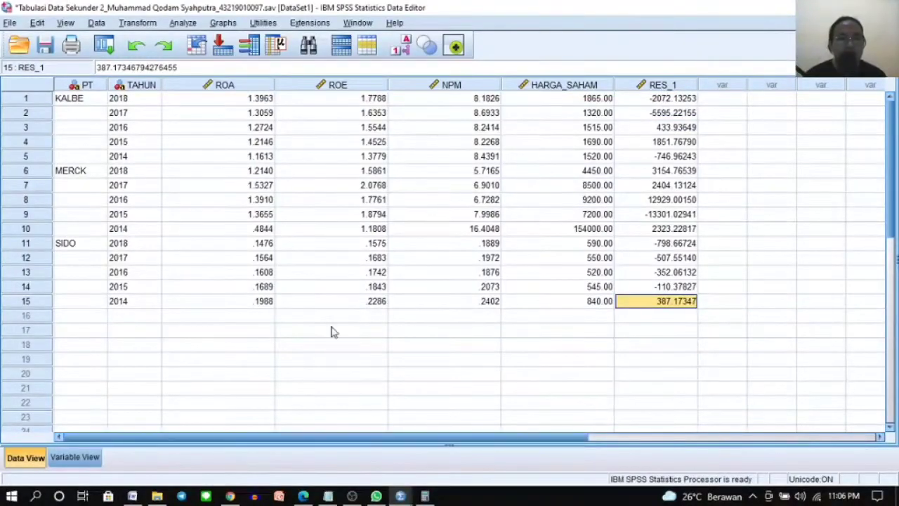
{"action": "left_click", "coordinate": [134, 23]}
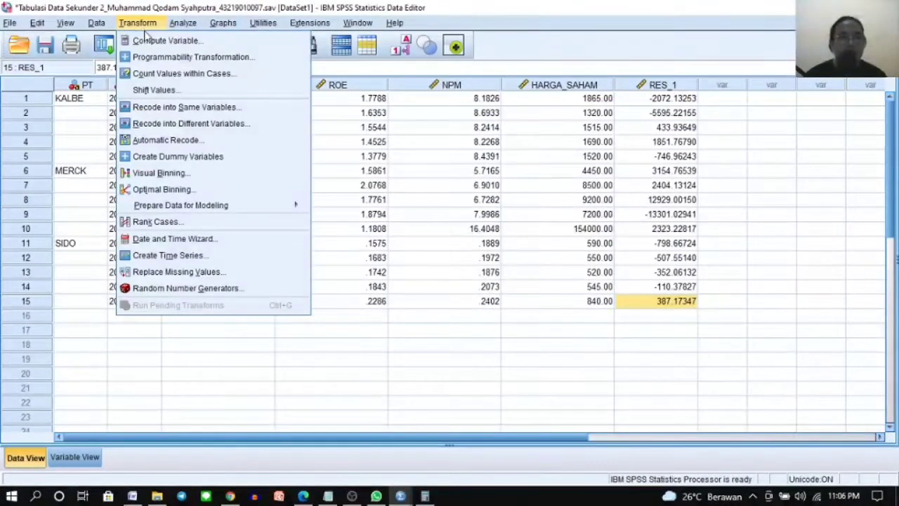
{"action": "left_click", "coordinate": [154, 41]}
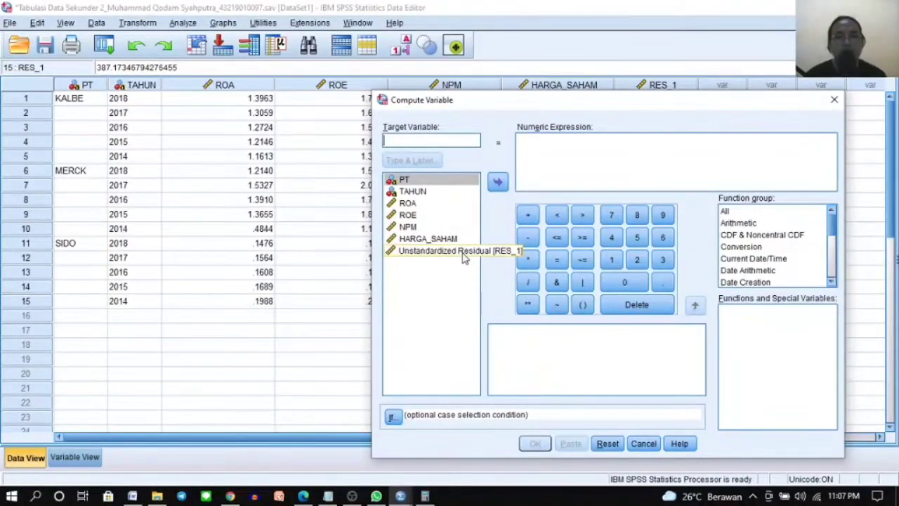
{"action": "type", "text": "La"}
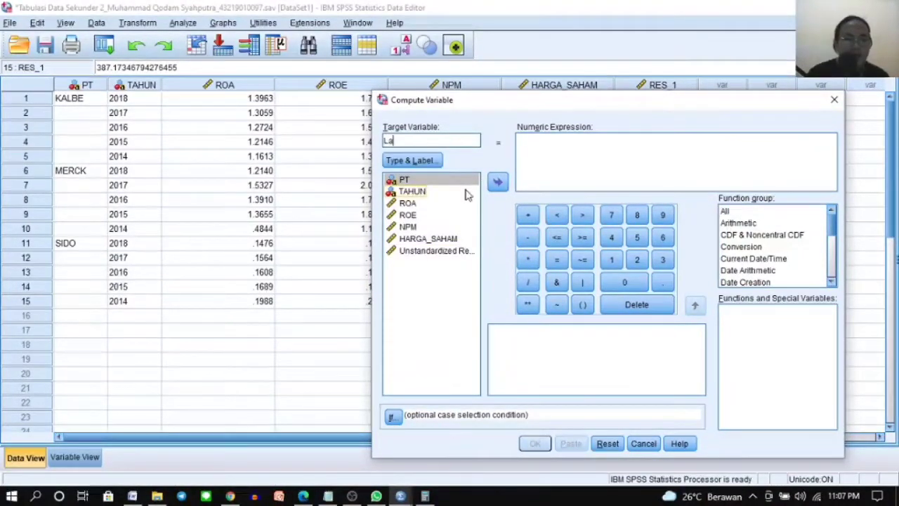
{"action": "type", "text": "g_"}
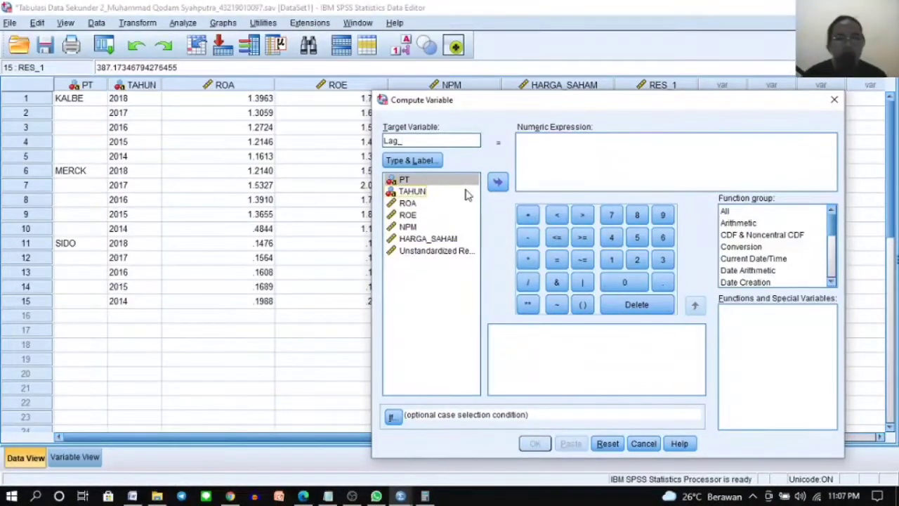
{"action": "type", "text": "RES1"}
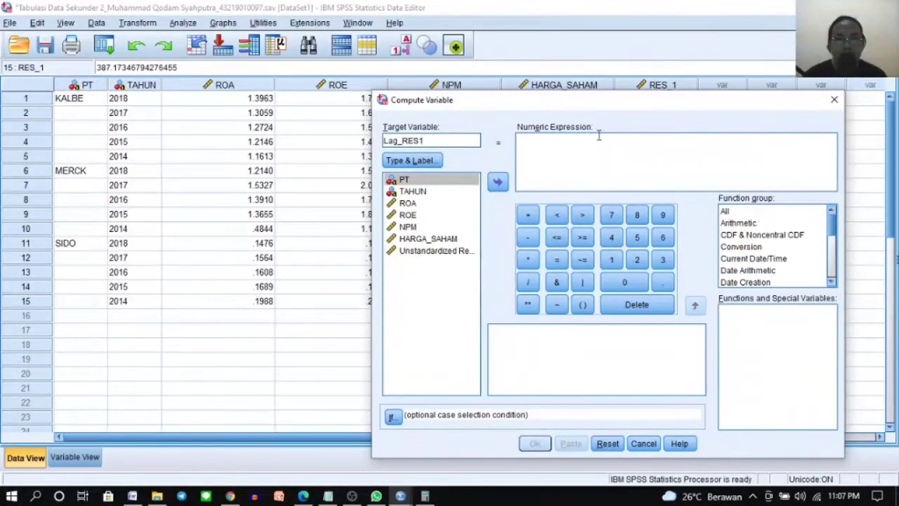
Step: Build the numeric expression LAG(RES_1) with the Lag(1) function and the unstandardized residual, and compute the variable
{"action": "left_click", "coordinate": [725, 212]}
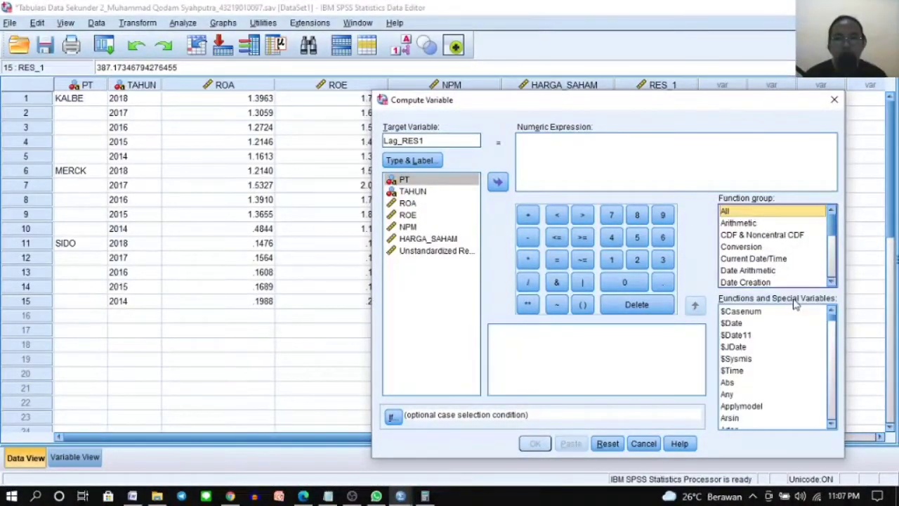
{"action": "left_click_drag", "start_coordinate": [833, 319], "coordinate": [832, 362]}
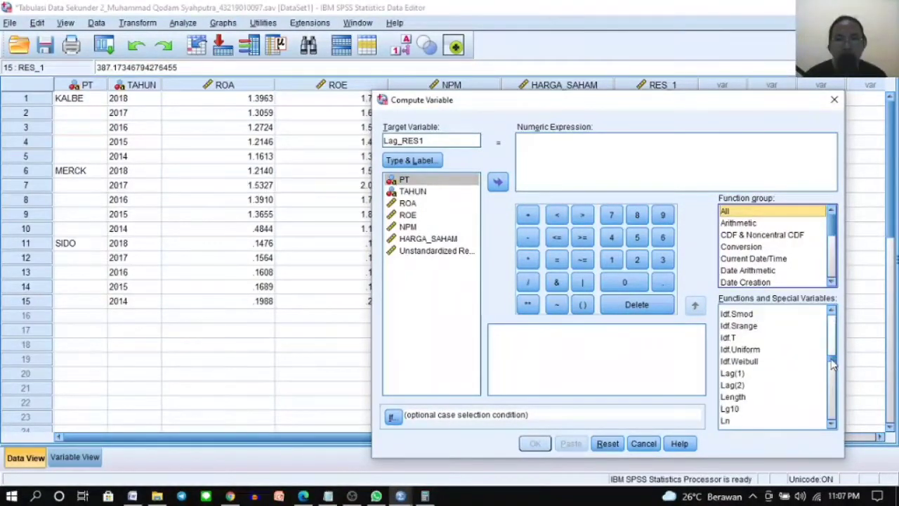
{"action": "left_click", "coordinate": [732, 377]}
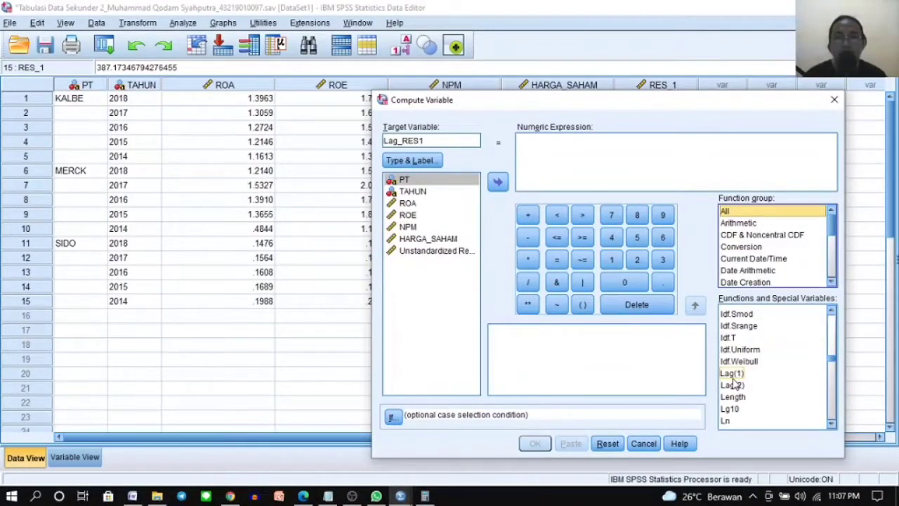
{"action": "double_click", "coordinate": [732, 374]}
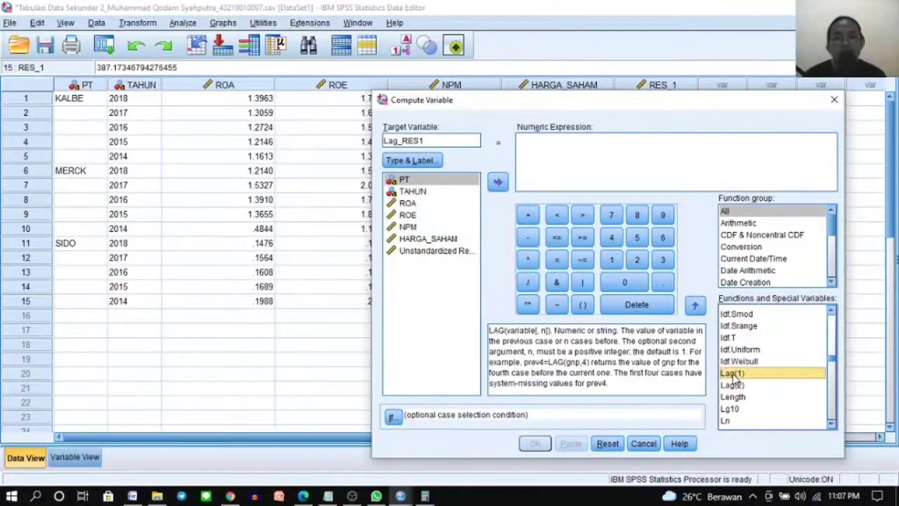
{"action": "left_click", "coordinate": [432, 253]}
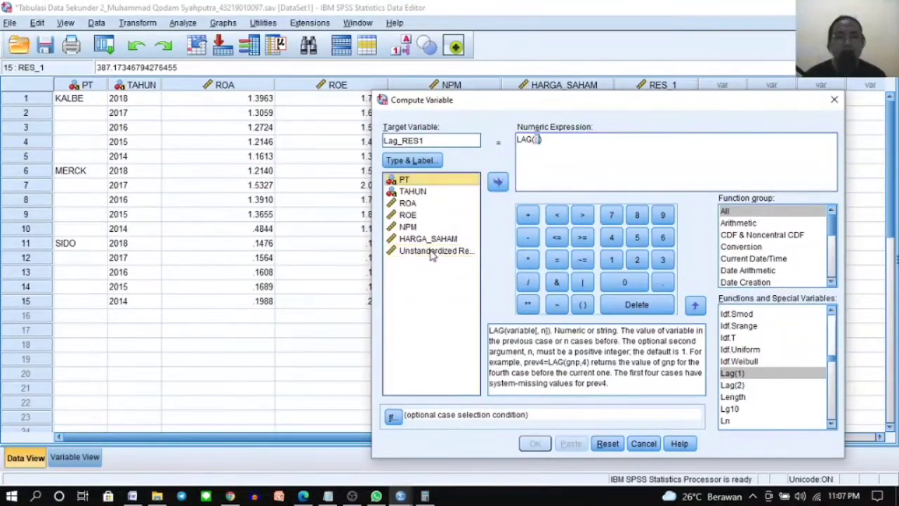
{"action": "left_click", "coordinate": [498, 182]}
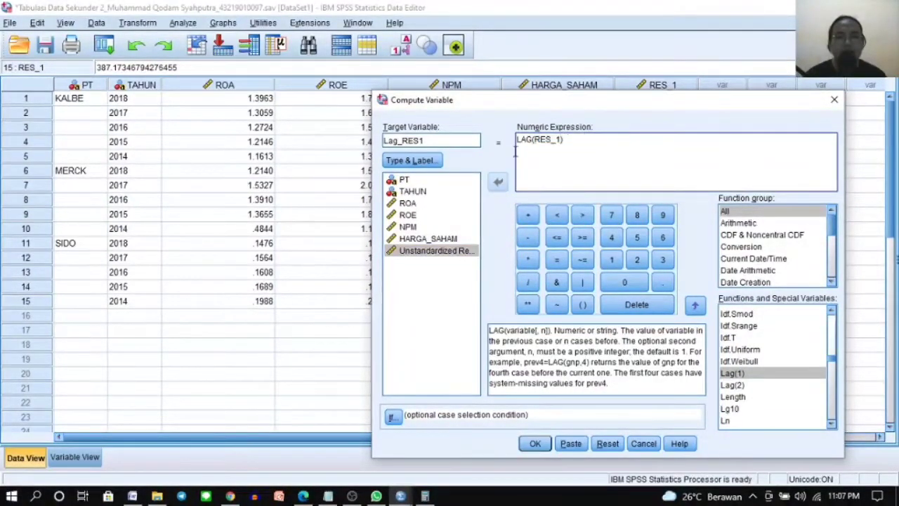
{"action": "left_click", "coordinate": [533, 443]}
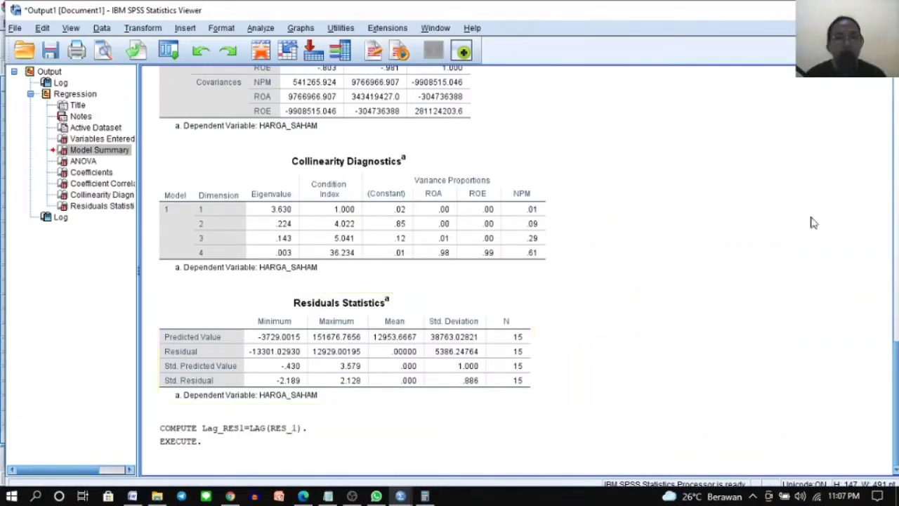
Step: Return to the Data Editor and reset the Linear Regression settings to clear the earlier dependent and independent variables
{"action": "left_click", "coordinate": [829, 10]}
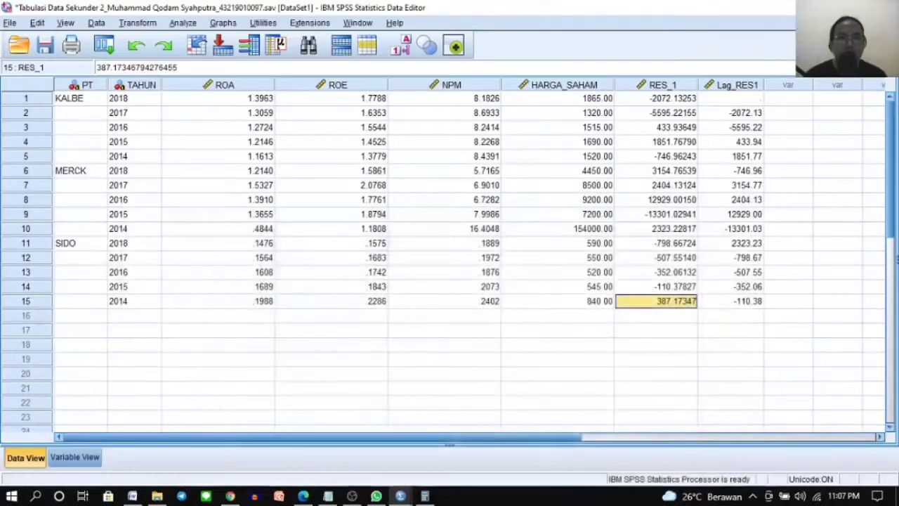
{"action": "left_click", "coordinate": [182, 23]}
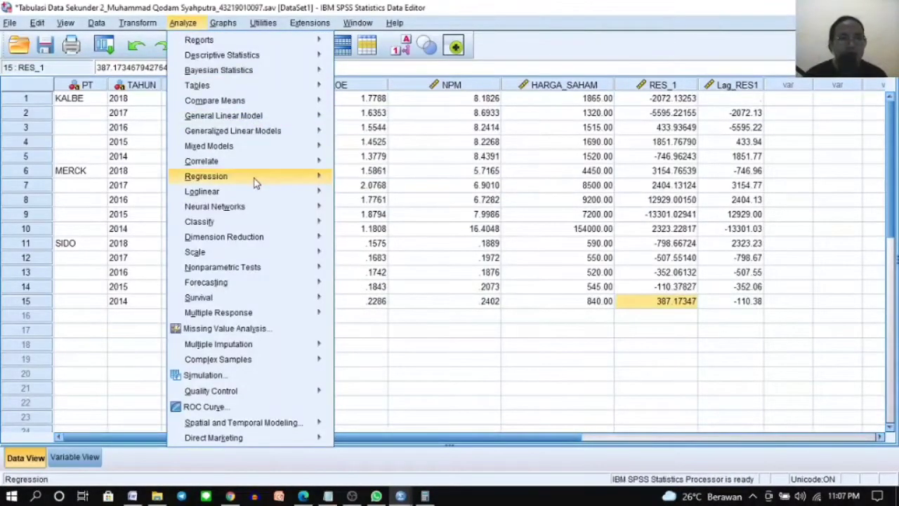
{"action": "mouse_move", "coordinate": [255, 182]}
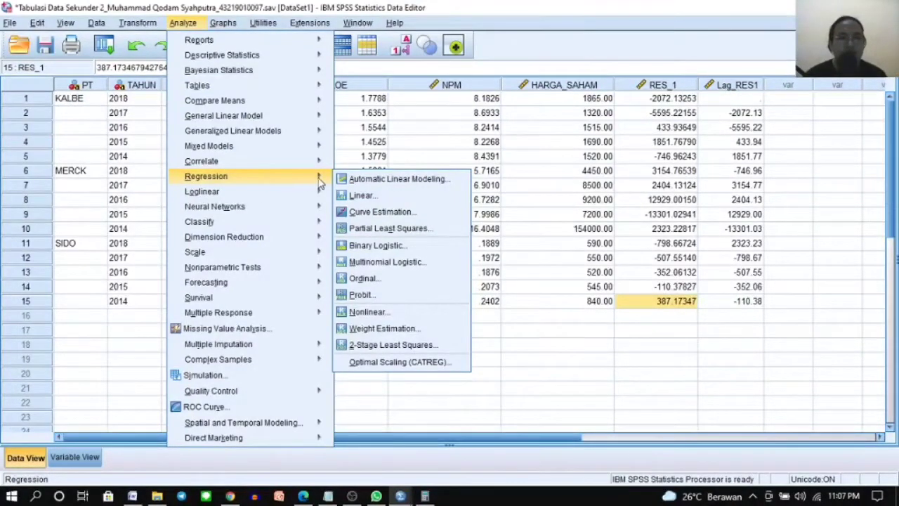
{"action": "left_click", "coordinate": [362, 195]}
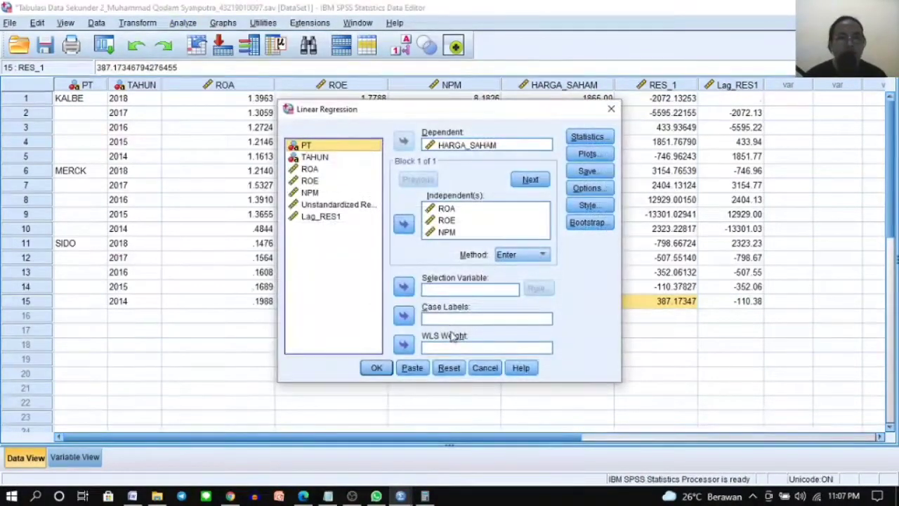
{"action": "left_click", "coordinate": [448, 367]}
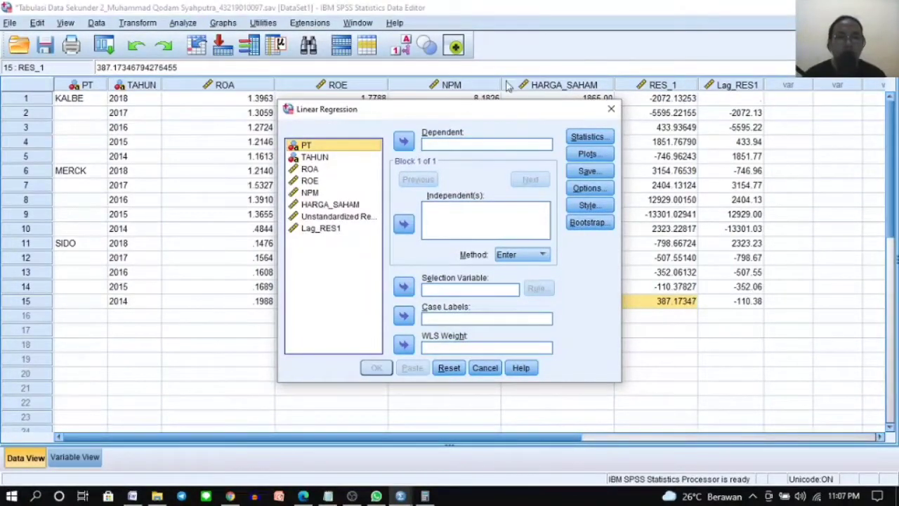
Step: Run a linear regression with Unstandardized Residual as the dependent variable and Lag_RES1 as the independent variable
{"action": "left_click", "coordinate": [339, 217]}
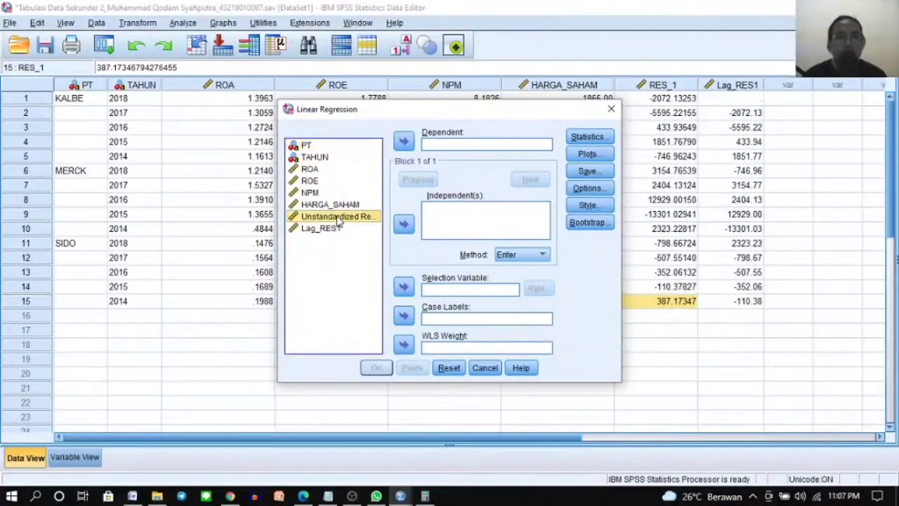
{"action": "left_click", "coordinate": [405, 142]}
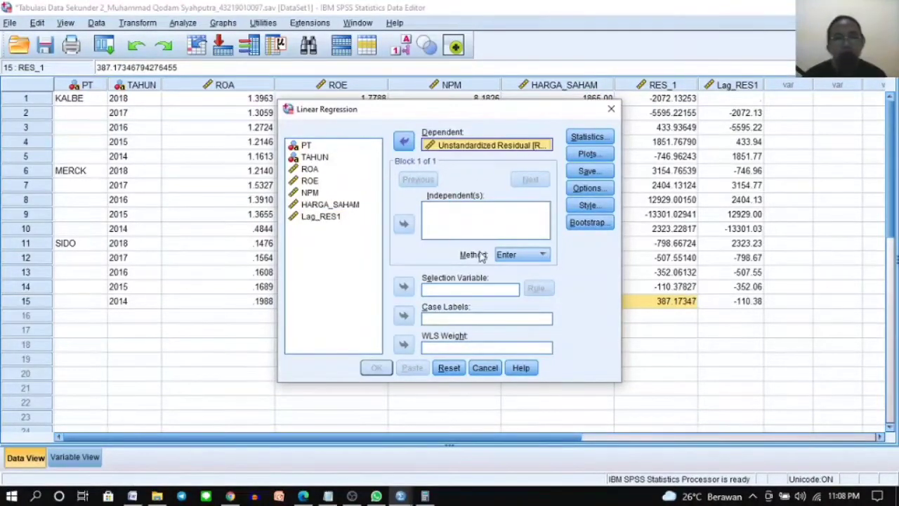
{"action": "left_click", "coordinate": [328, 219]}
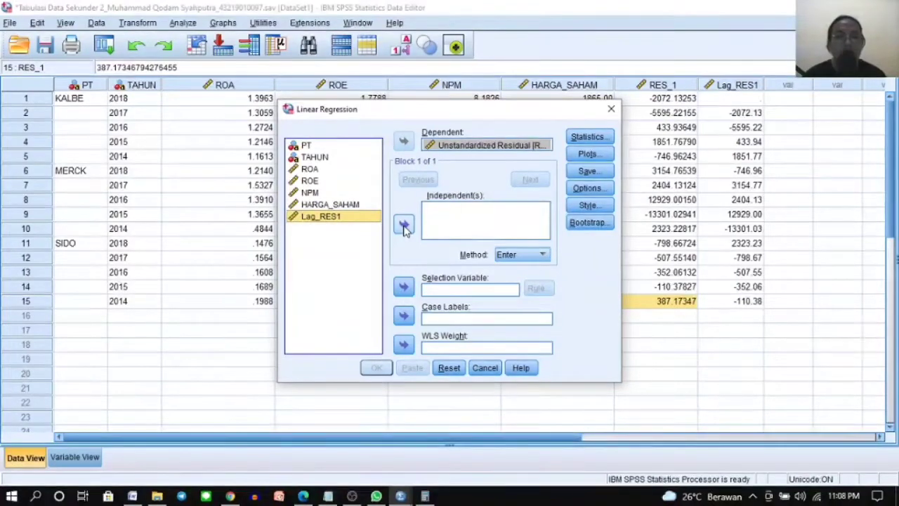
{"action": "left_click", "coordinate": [405, 226]}
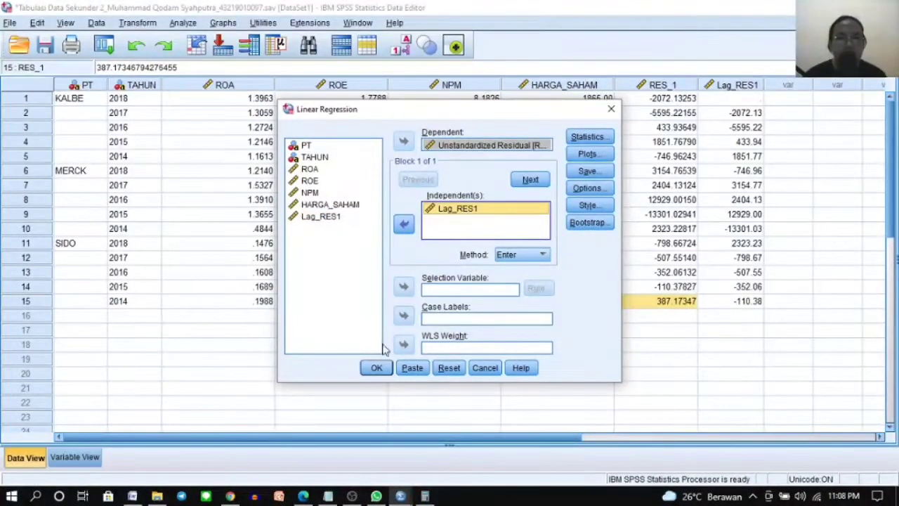
{"action": "left_click", "coordinate": [376, 368]}
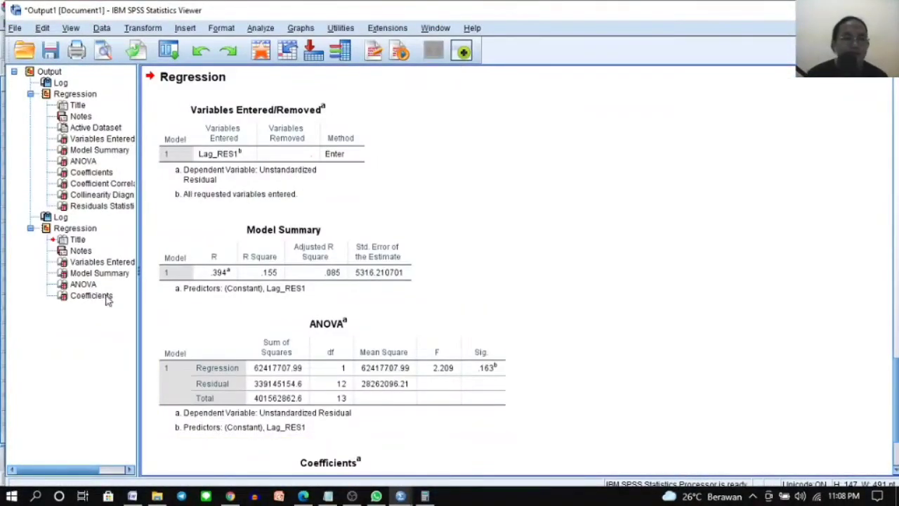
Step: Examine the Lag_RES1 coefficient in the new Coefficients table and switch to the Word notes to read how it is used
{"action": "left_click", "coordinate": [106, 295]}
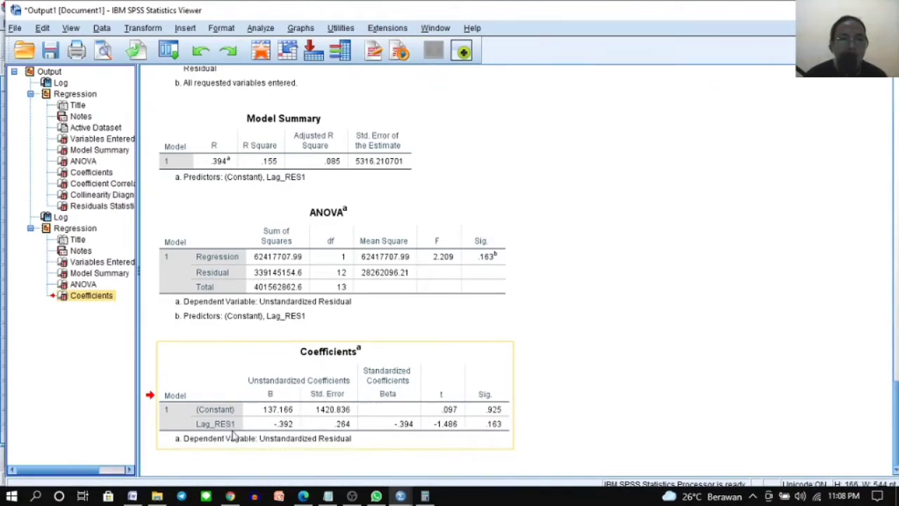
{"action": "left_click", "coordinate": [132, 496]}
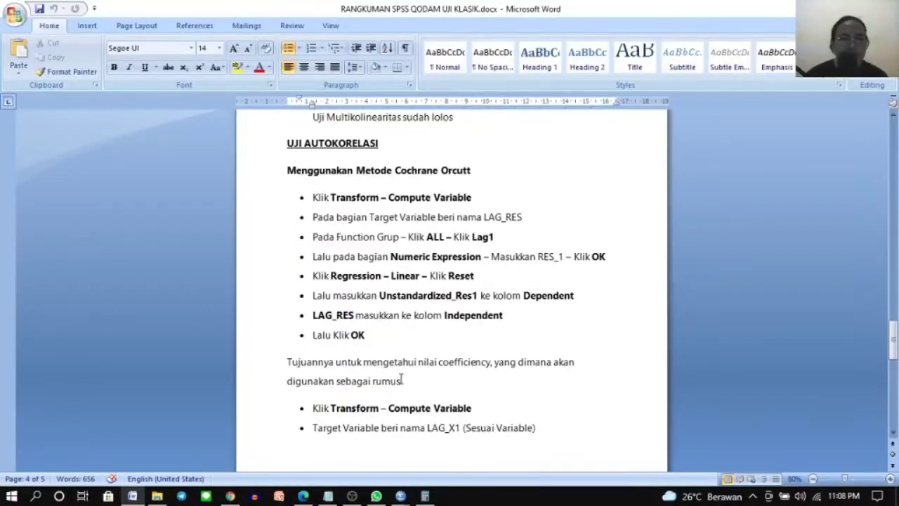
{"action": "left_click_drag", "start_coordinate": [408, 381], "coordinate": [288, 363]}
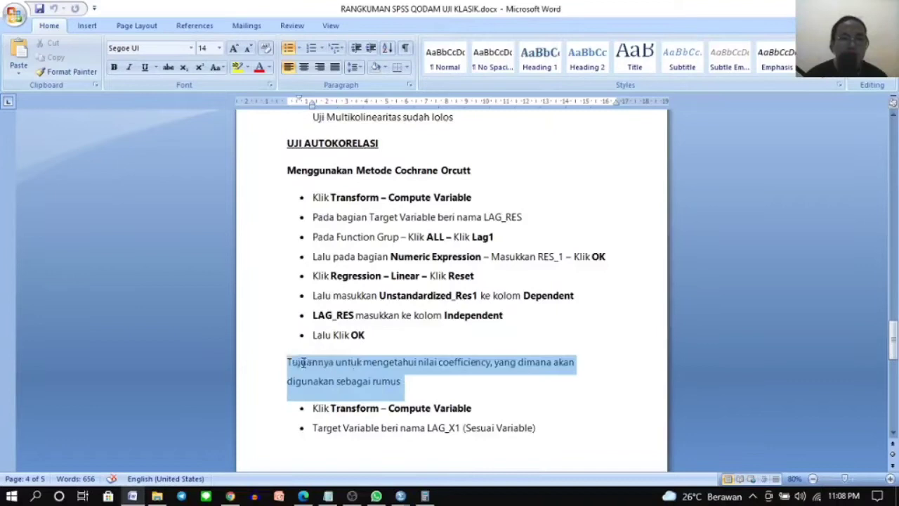
{"action": "left_click", "coordinate": [443, 392]}
{"action": "scroll", "coordinate": [426, 394], "scroll_direction": "down", "scroll_amount": 3}
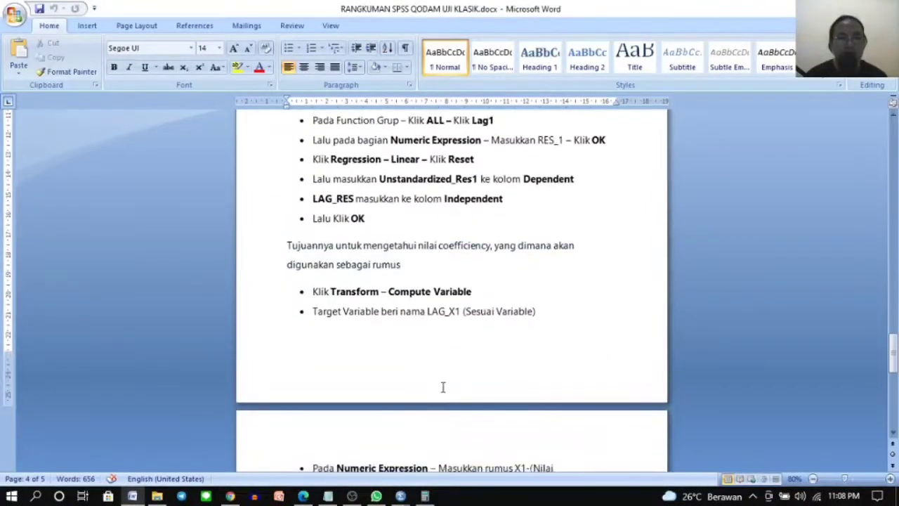
Step: Recheck the Lag_RES1 coefficient in the SPSS output, and open Compute Variable from the Data Editor with its previous settings reset
{"action": "mouse_move", "coordinate": [400, 496]}
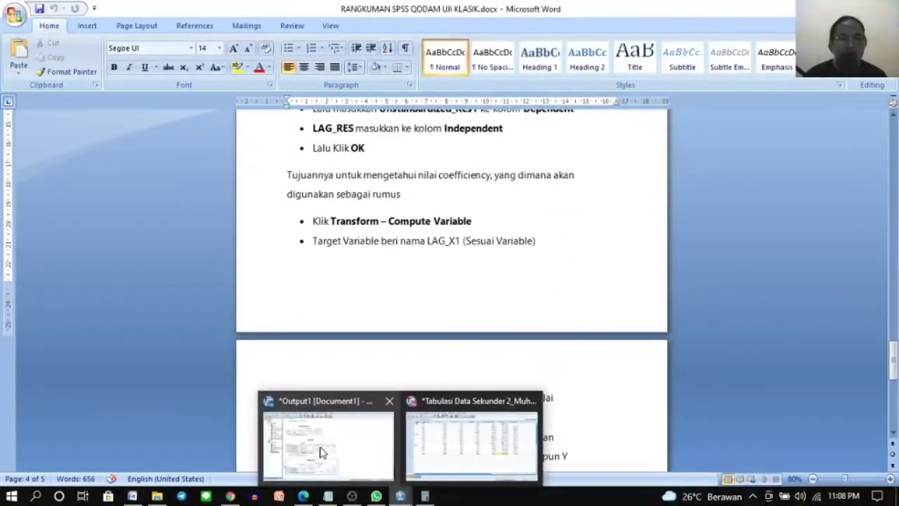
{"action": "left_click", "coordinate": [323, 442]}
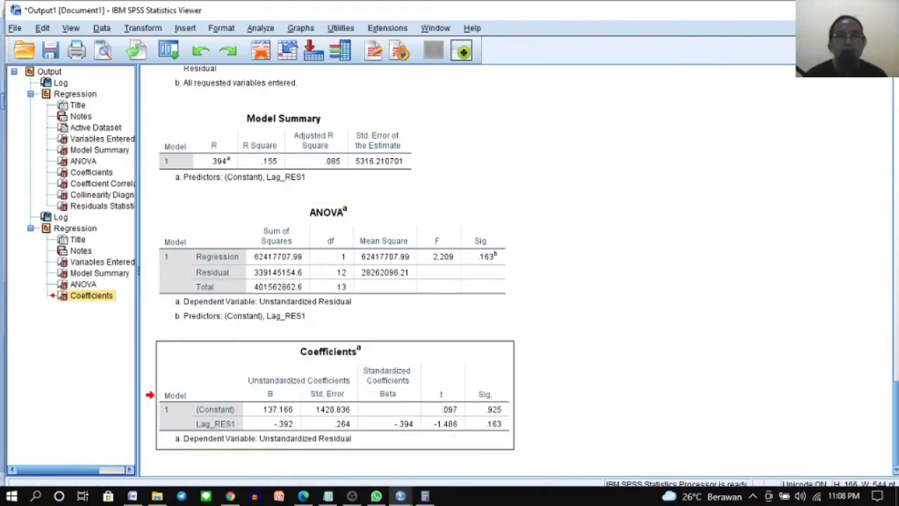
{"action": "key", "text": "alt+Tab"}
{"action": "mouse_move", "coordinate": [400, 496]}
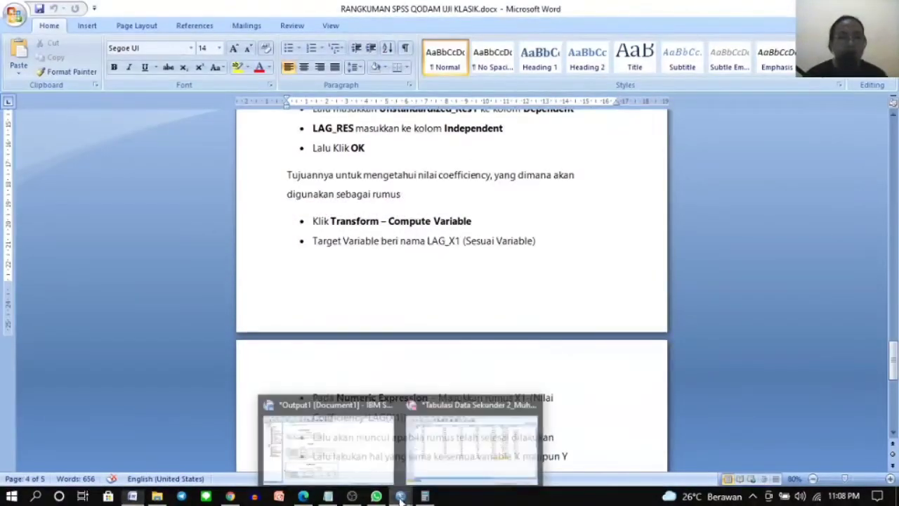
{"action": "left_click", "coordinate": [471, 436]}
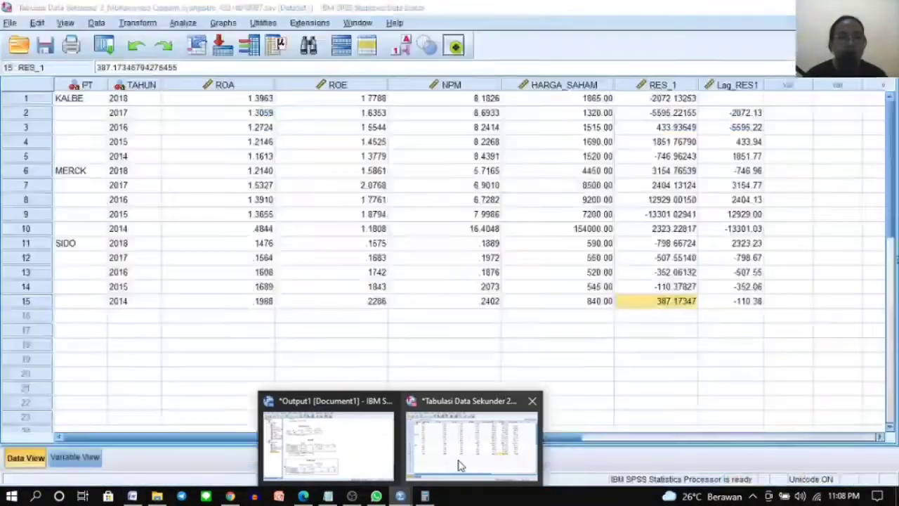
{"action": "left_click", "coordinate": [138, 24]}
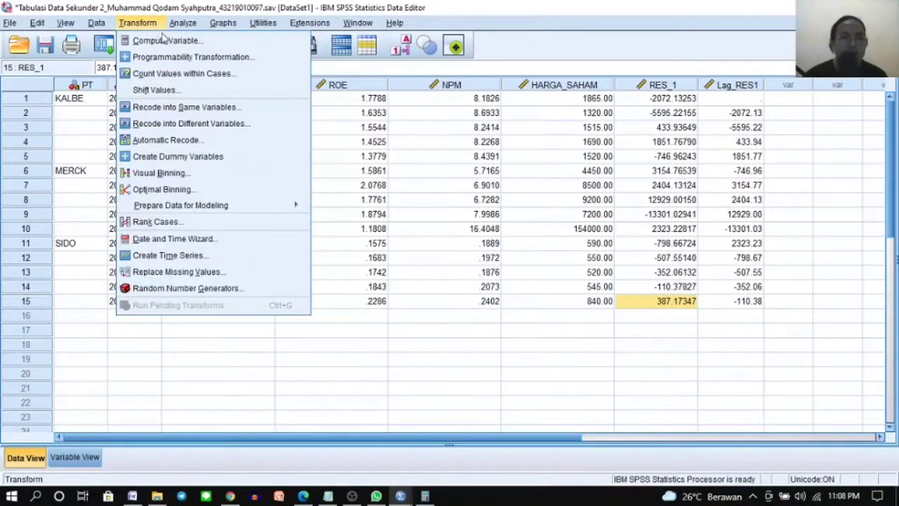
{"action": "left_click", "coordinate": [164, 42]}
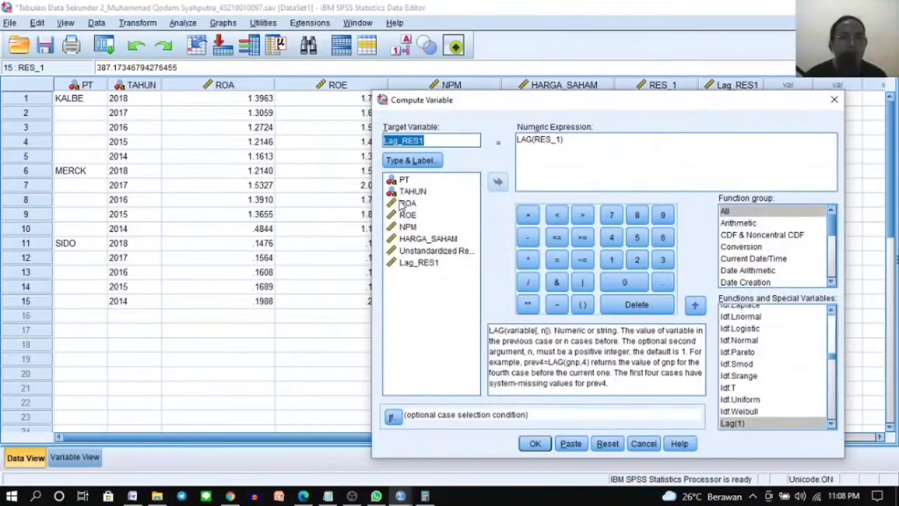
{"action": "left_click", "coordinate": [605, 443]}
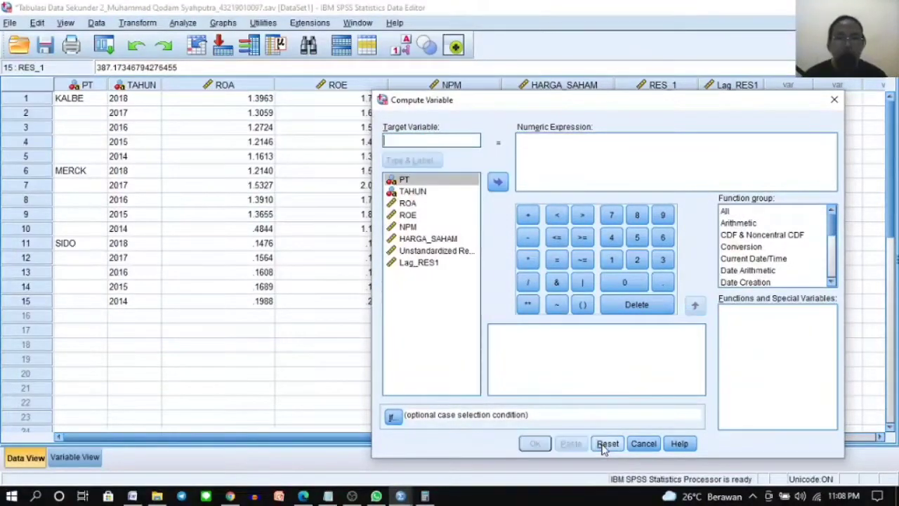
Step: Name the target variable Trans_ROA in Compute Variable
{"action": "left_click", "coordinate": [429, 136]}
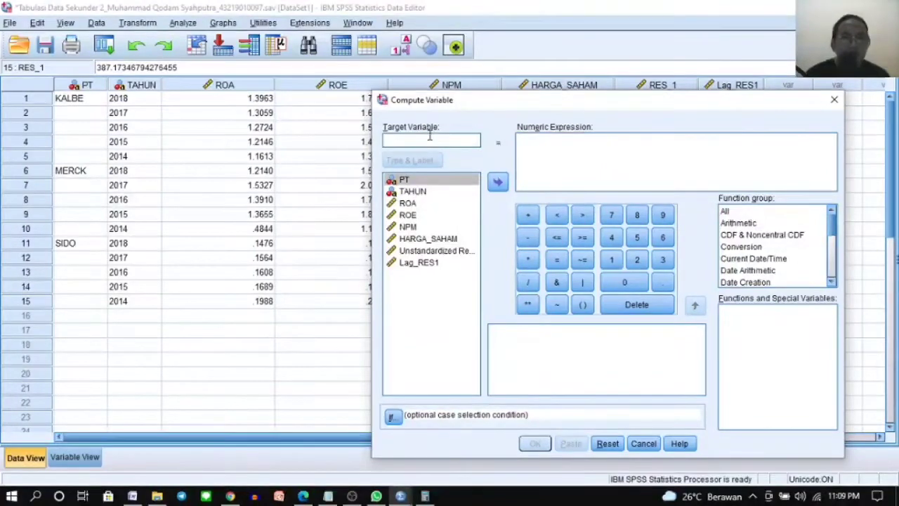
{"action": "type", "text": "Tr"}
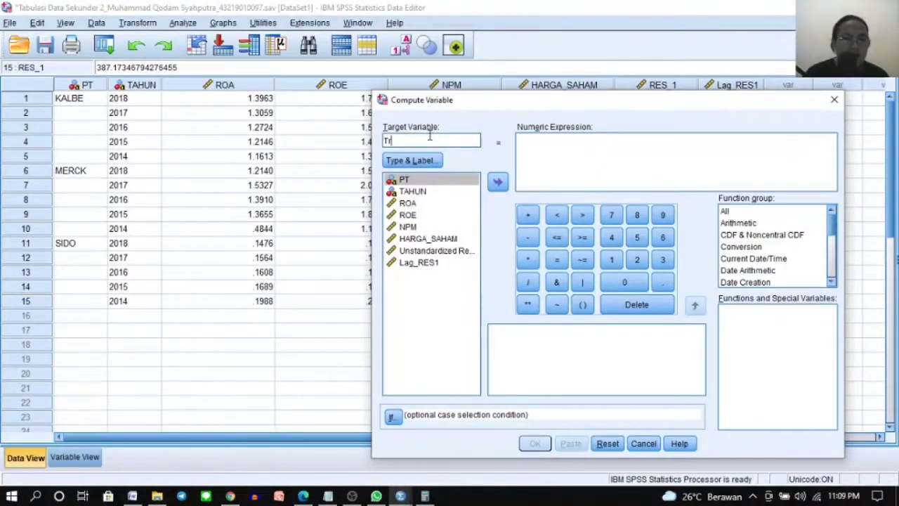
{"action": "type", "text": "ans_ROA"}
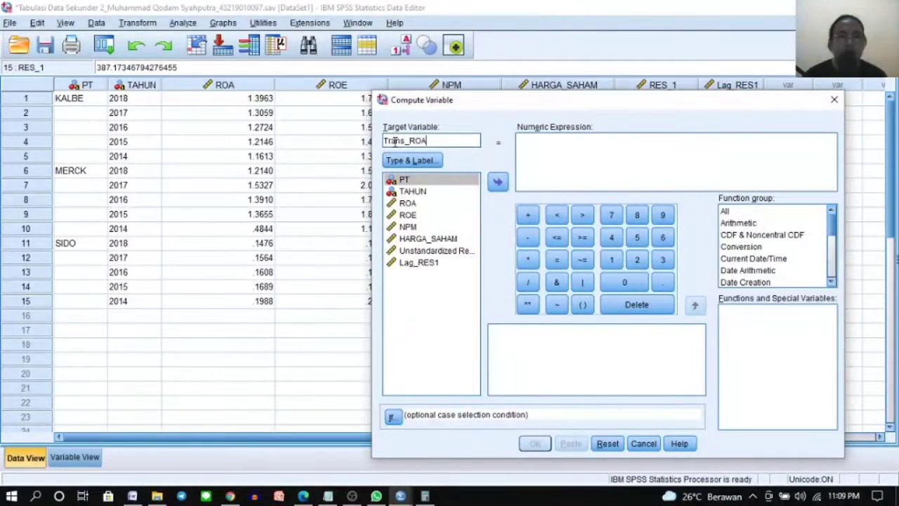
{"action": "left_click_drag", "start_coordinate": [384, 141], "coordinate": [428, 141]}
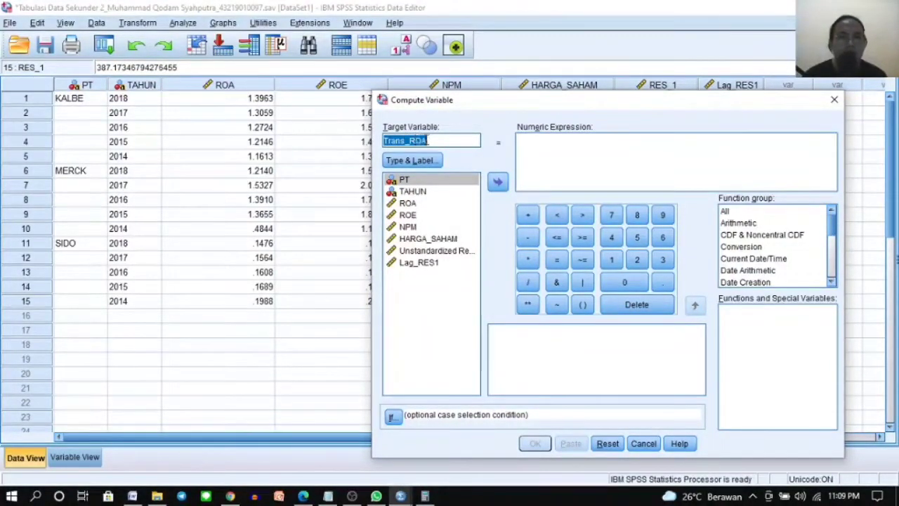
{"action": "left_click", "coordinate": [430, 140]}
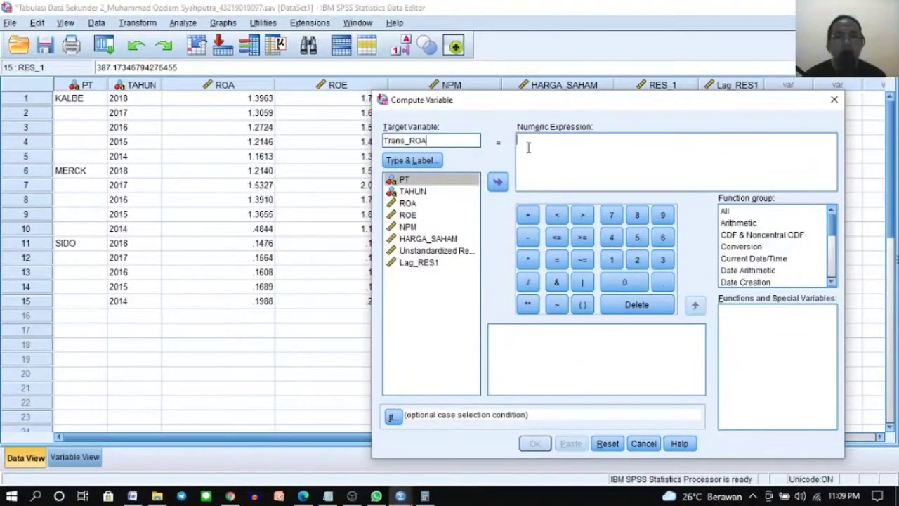
Step: Begin the numeric expression as ROA - ( - 0.392 *, taking the Lag_RES1 coefficient from the regression output
{"action": "left_click", "coordinate": [527, 147]}
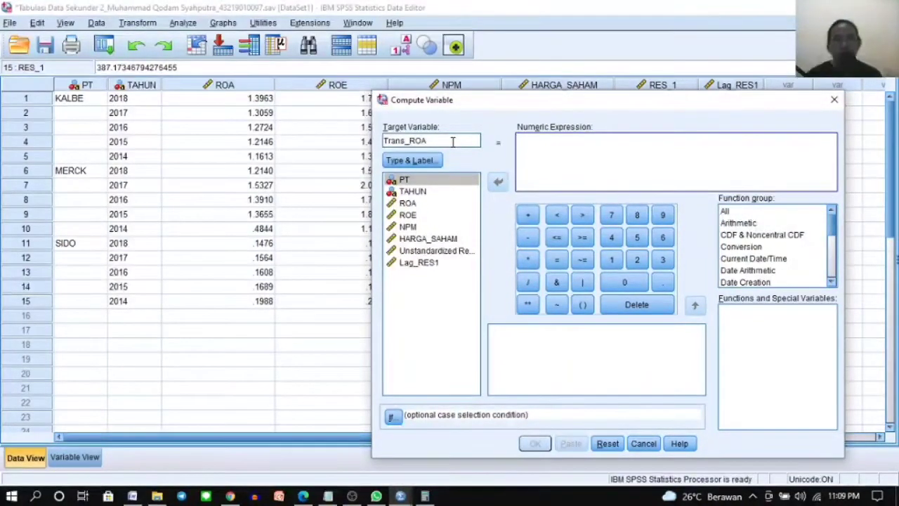
{"action": "left_click", "coordinate": [404, 204]}
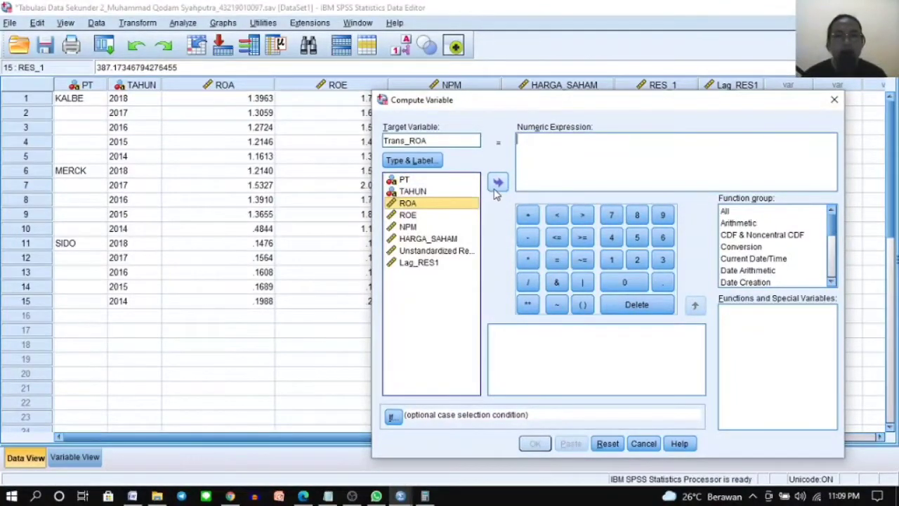
{"action": "left_click", "coordinate": [498, 183]}
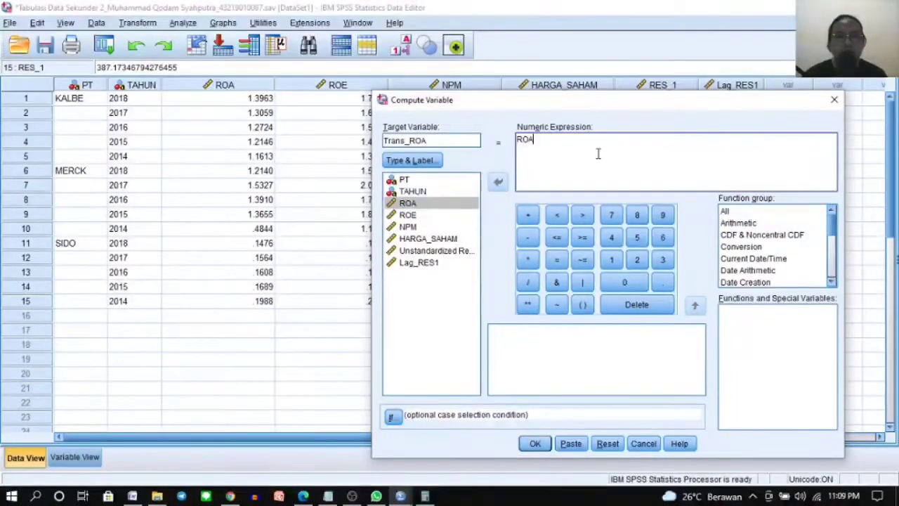
{"action": "left_click", "coordinate": [528, 238]}
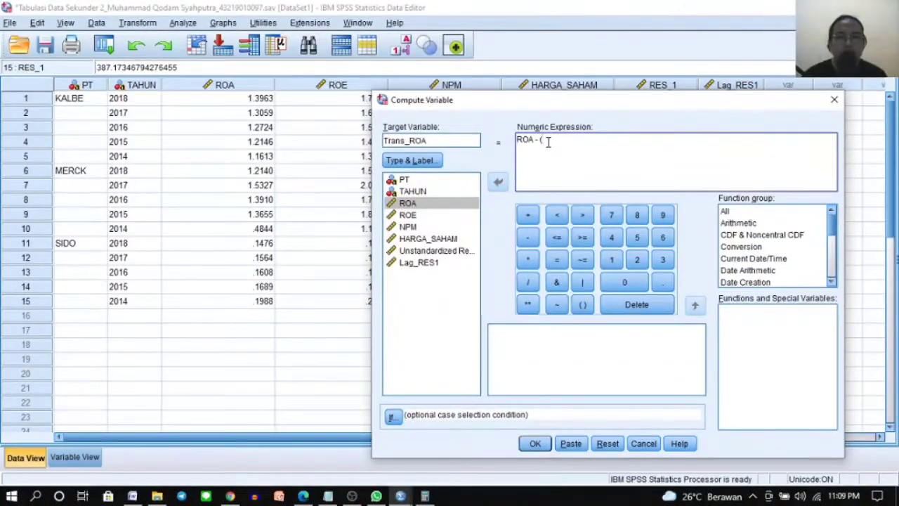
{"action": "left_click", "coordinate": [400, 496]}
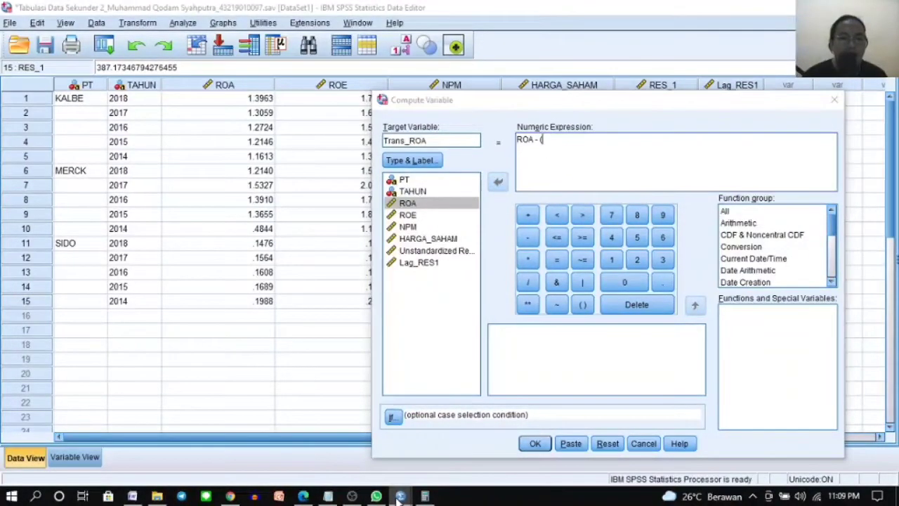
{"action": "left_click", "coordinate": [341, 450]}
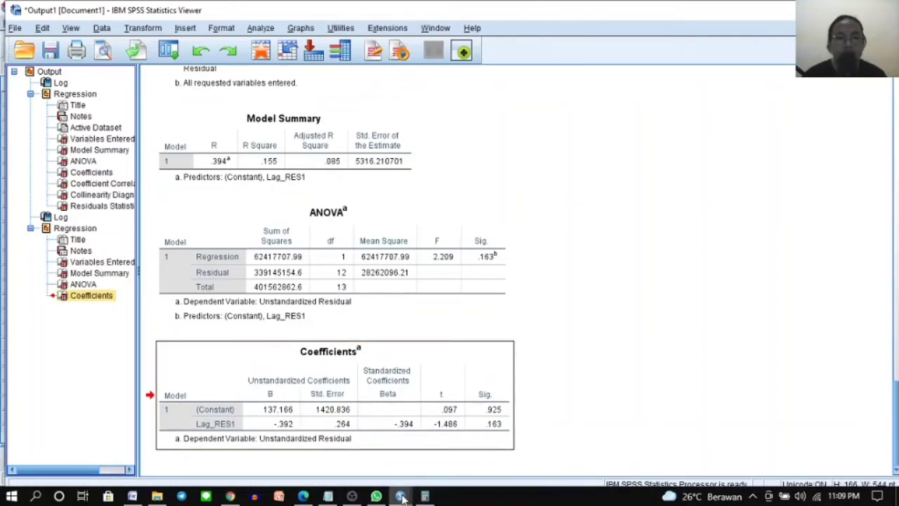
{"action": "mouse_move", "coordinate": [400, 495]}
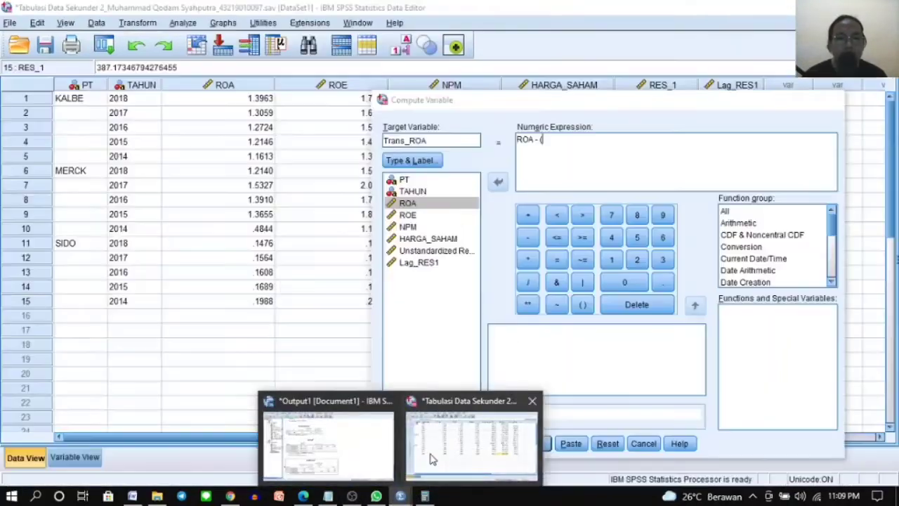
{"action": "left_click", "coordinate": [463, 432]}
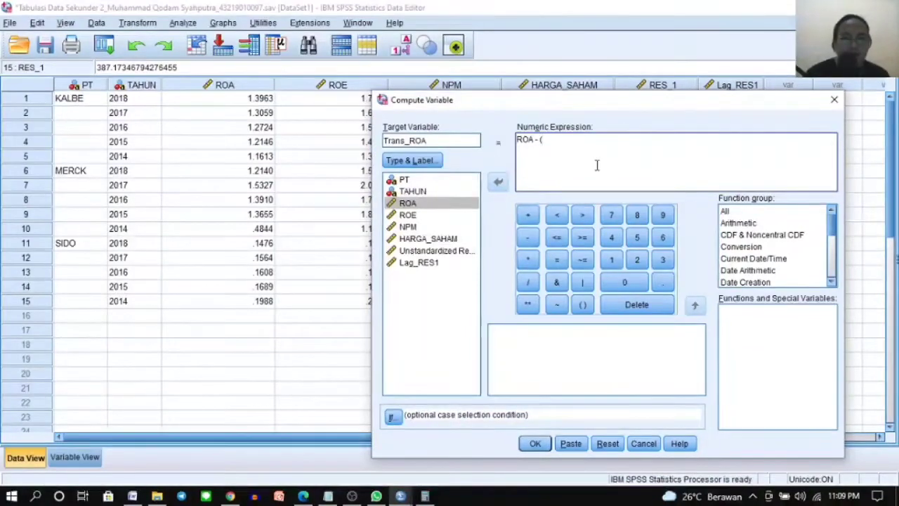
{"action": "left_click", "coordinate": [527, 239]}
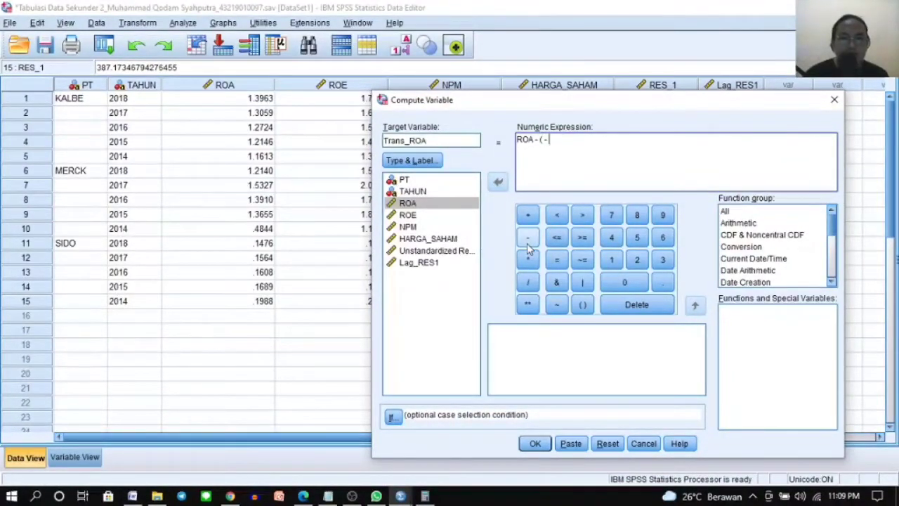
{"action": "type", "text": "0."}
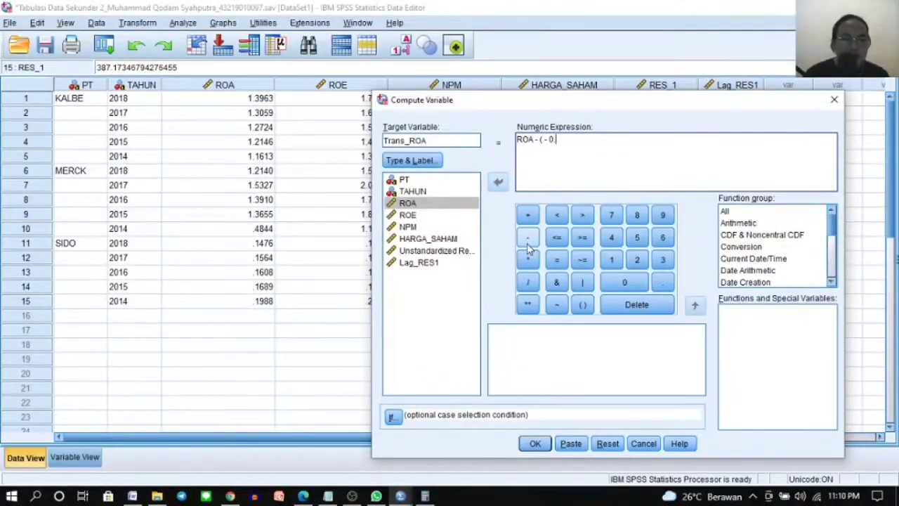
{"action": "type", "text": "392 *"}
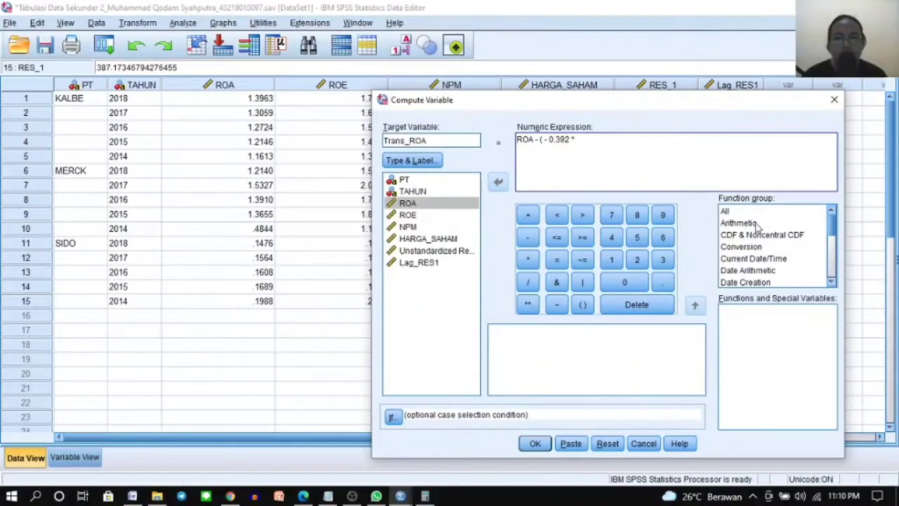
Step: Complete the expression with the Lag(1) function applied to ROA, close the outer parenthesis, and compute Trans_ROA
{"action": "left_click", "coordinate": [726, 212]}
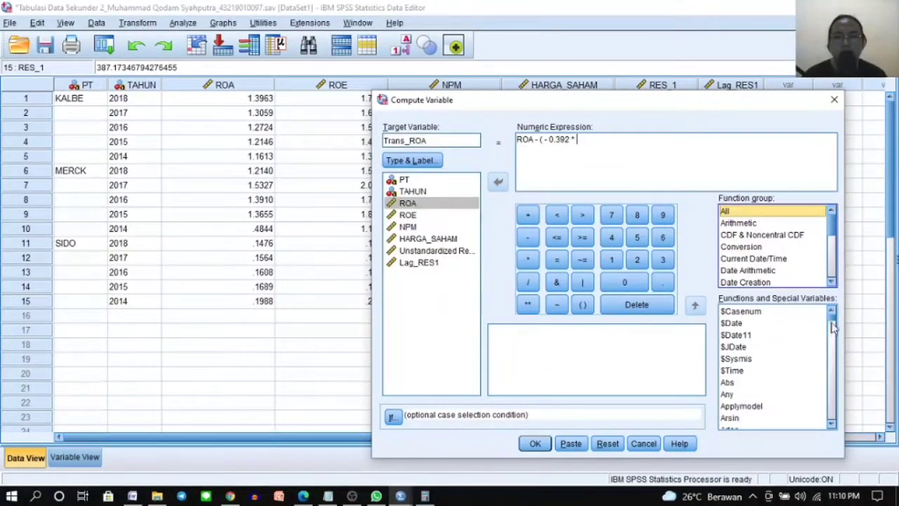
{"action": "left_click_drag", "start_coordinate": [832, 329], "coordinate": [833, 365]}
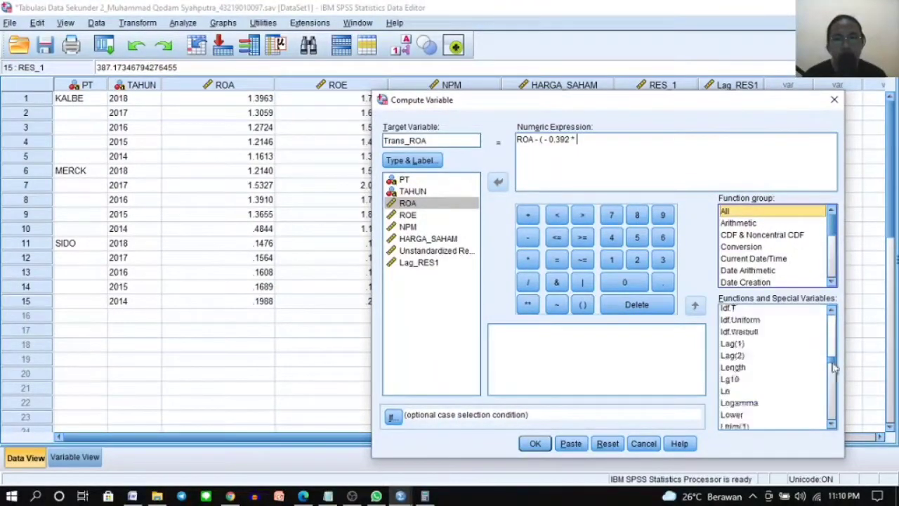
{"action": "double_click", "coordinate": [732, 343]}
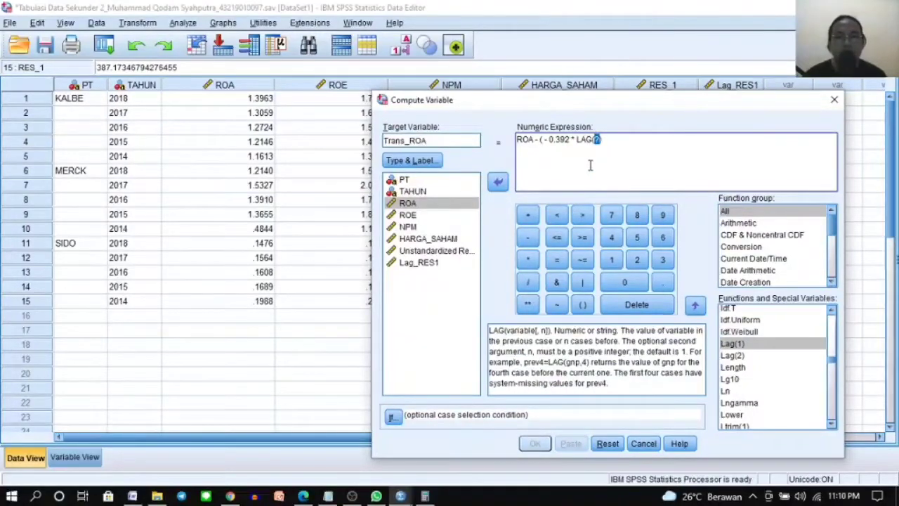
{"action": "left_click", "coordinate": [409, 204]}
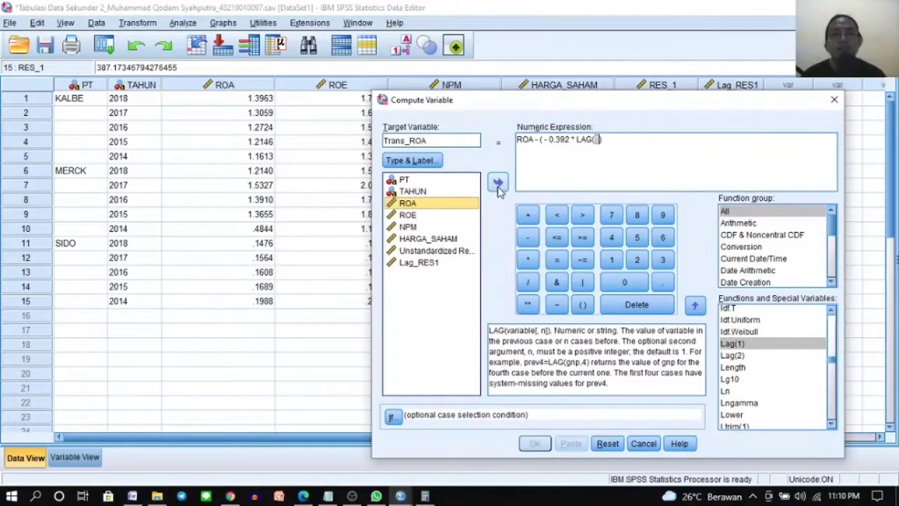
{"action": "left_click", "coordinate": [497, 184]}
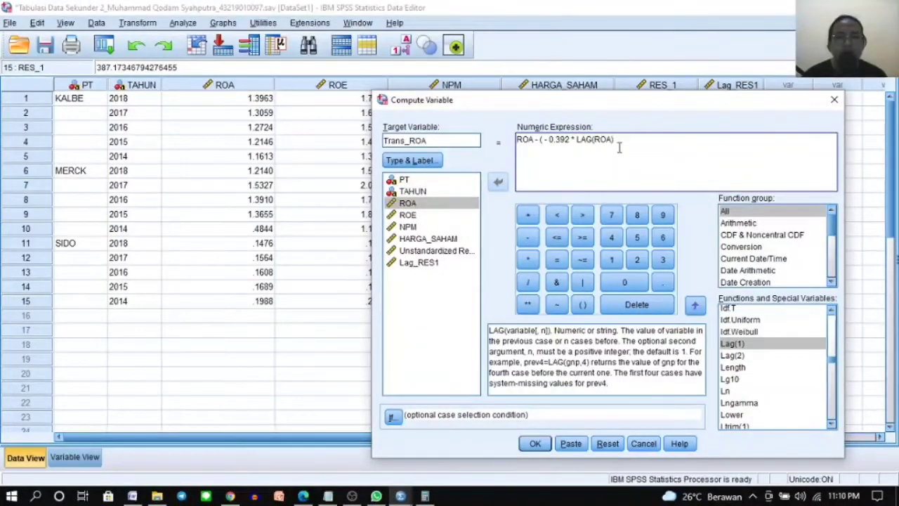
{"action": "type", "text": ")"}
{"action": "left_click", "coordinate": [532, 444]}
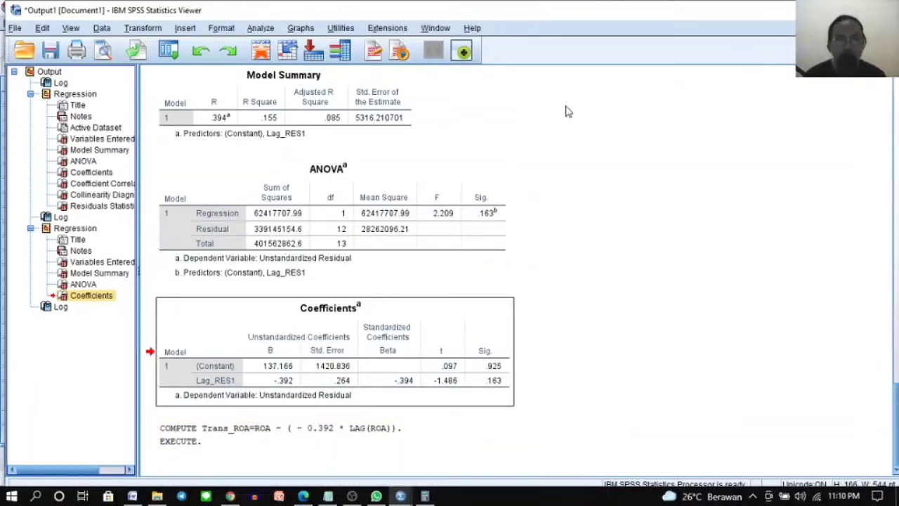
Step: Reopen Compute Variable and change the target variable name to Trans_ROE
{"action": "left_click", "coordinate": [138, 31]}
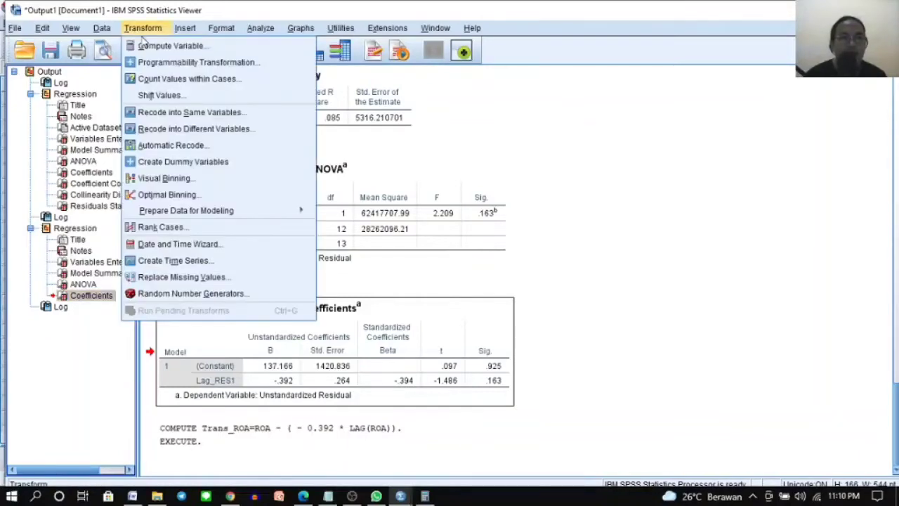
{"action": "left_click", "coordinate": [144, 44]}
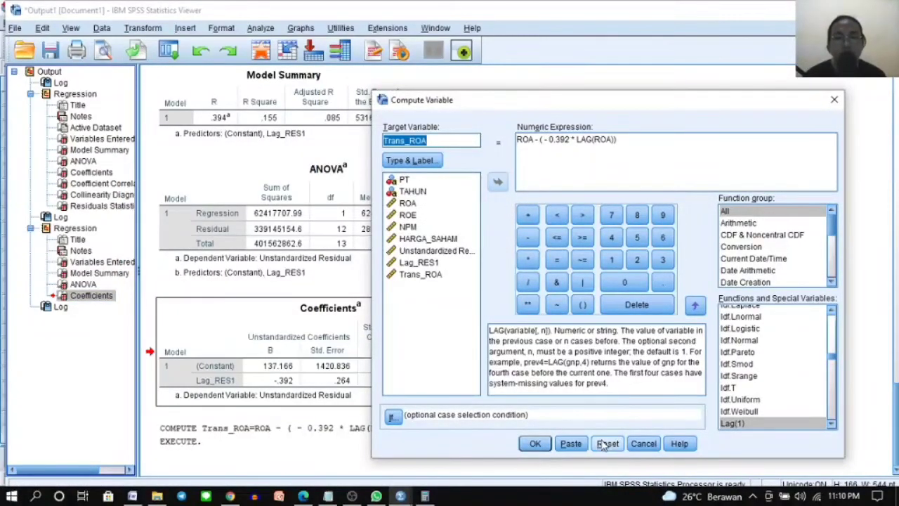
{"action": "left_click", "coordinate": [447, 141]}
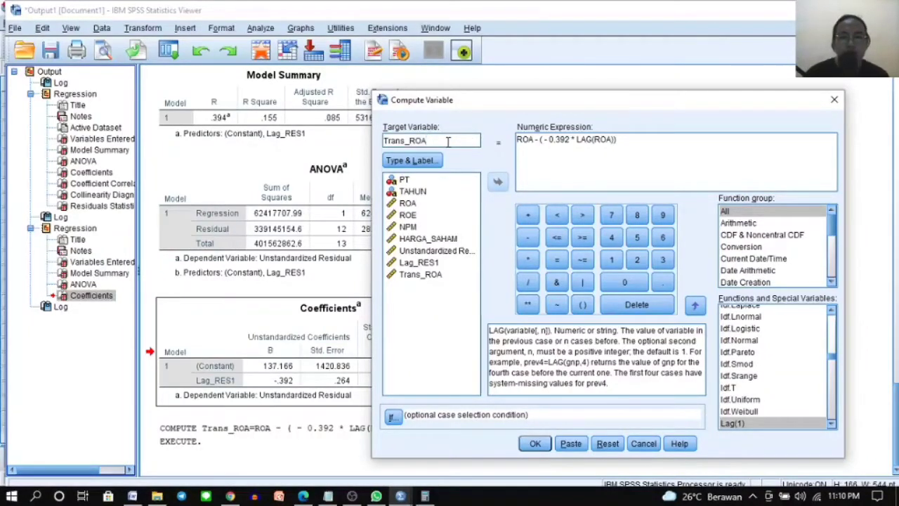
{"action": "type", "text": "E"}
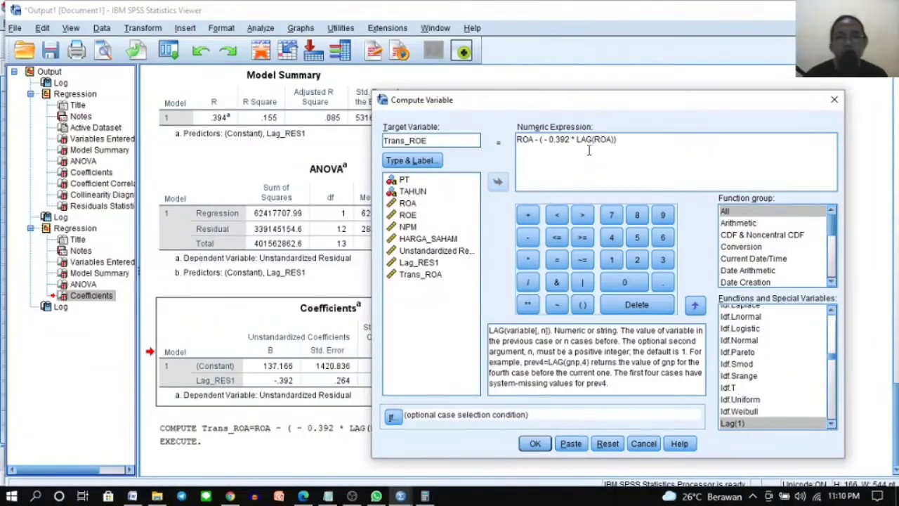
Step: Replace ROA with ROE in both places of the numeric expression, giving ROE - ( - 0.392 * LAG(ROE)), and compute Trans_ROE
{"action": "left_click", "coordinate": [535, 138]}
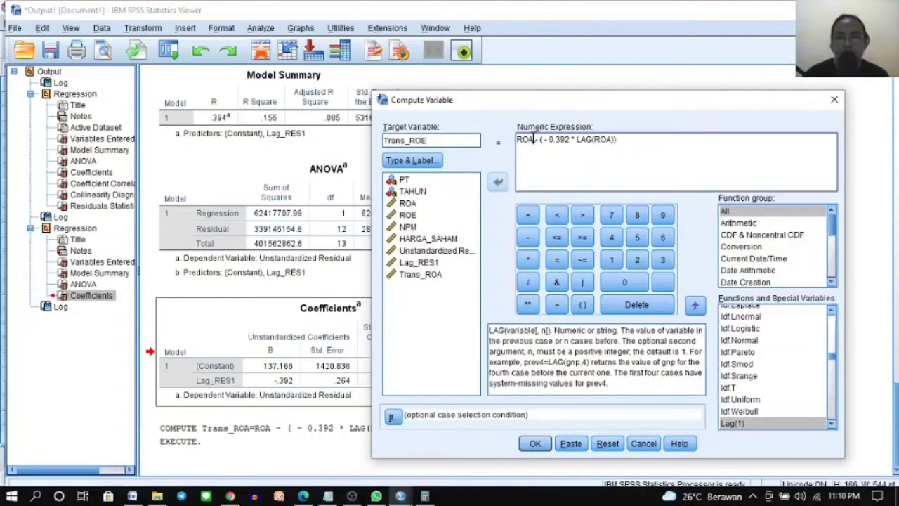
{"action": "key", "text": "BackSpace"}
{"action": "type", "text": "E"}
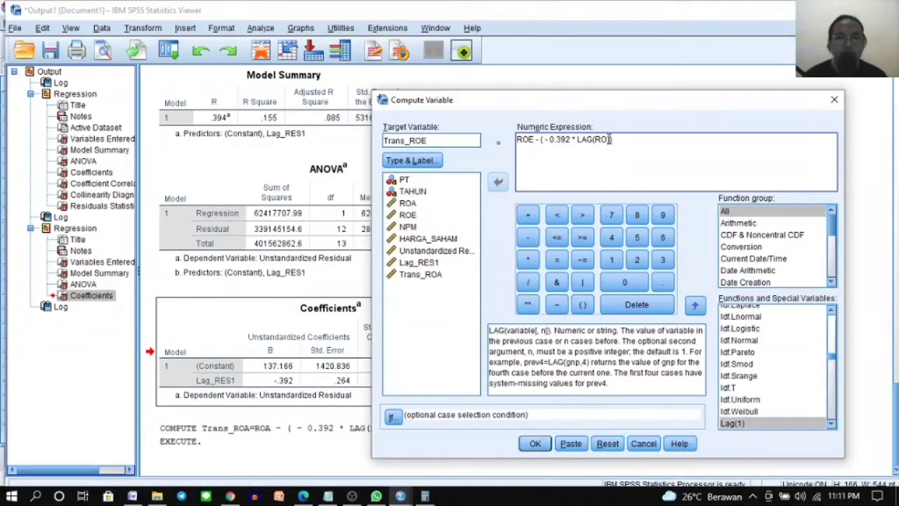
{"action": "left_click", "coordinate": [411, 216]}
{"action": "left_click", "coordinate": [497, 182]}
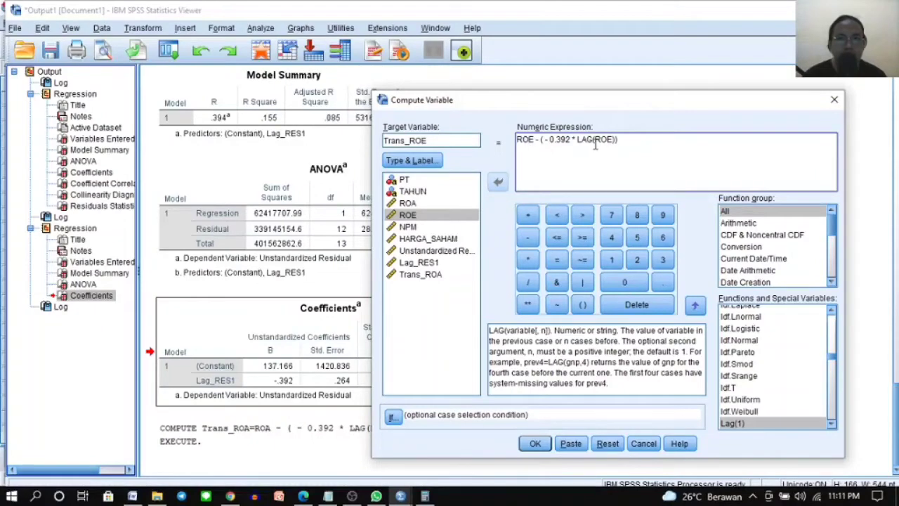
{"action": "left_click", "coordinate": [534, 445]}
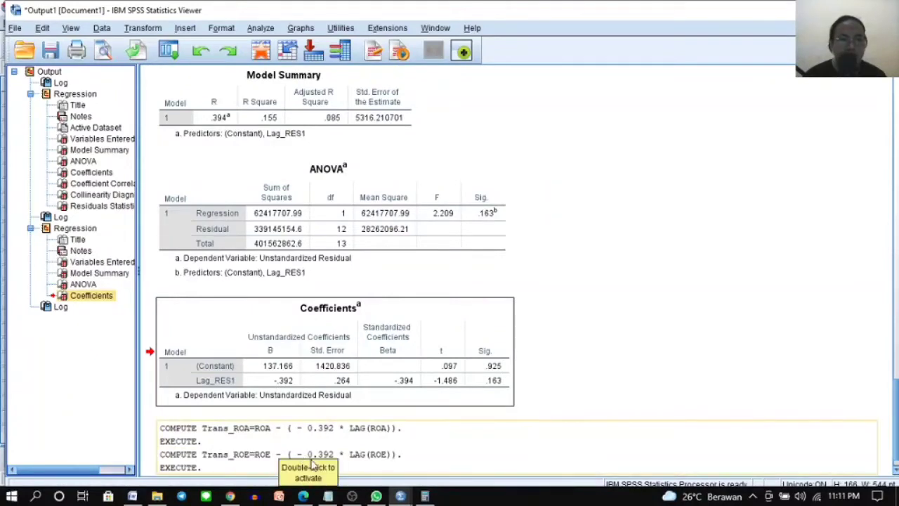
Step: Reopen Compute Variable and change the target variable name to Trans_NPM
{"action": "left_click", "coordinate": [142, 28]}
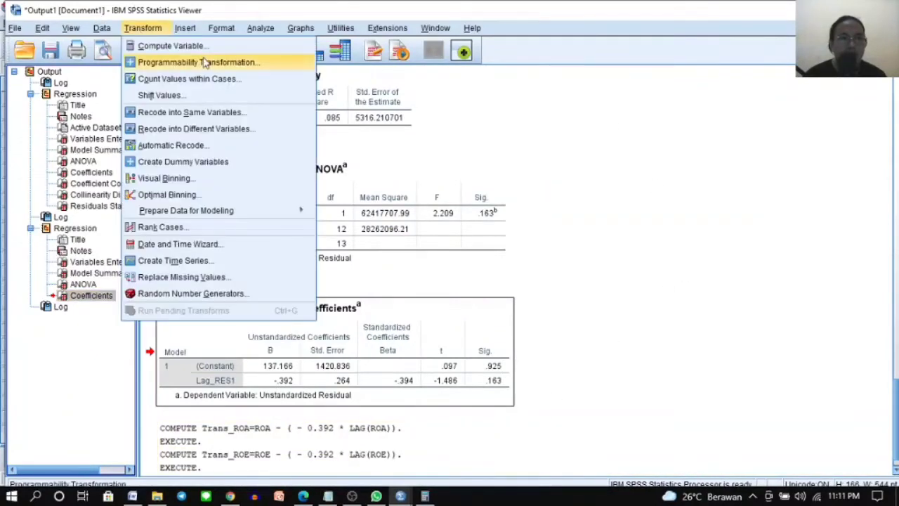
{"action": "left_click", "coordinate": [175, 44]}
{"action": "left_click", "coordinate": [431, 142]}
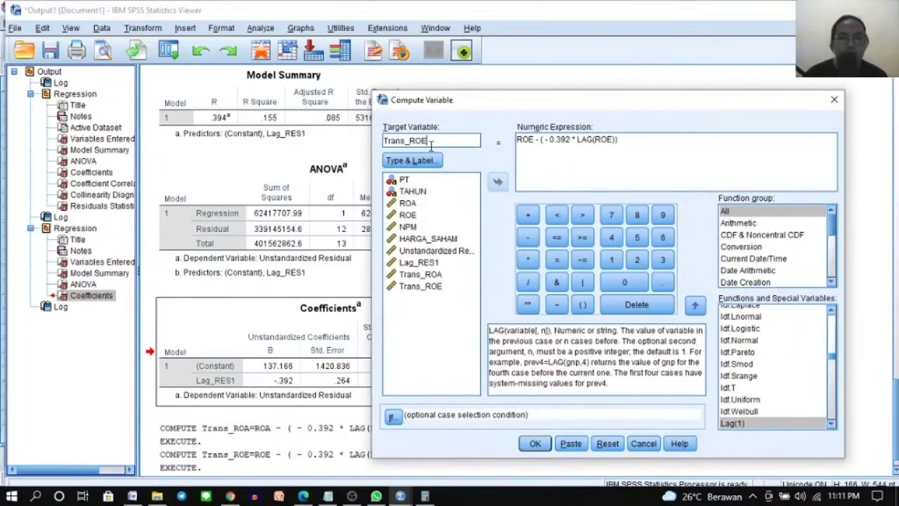
{"action": "key", "text": "BackSpace"}
{"action": "key", "text": "BackSpace"}
{"action": "key", "text": "BackSpace"}
{"action": "type", "text": "NP"}
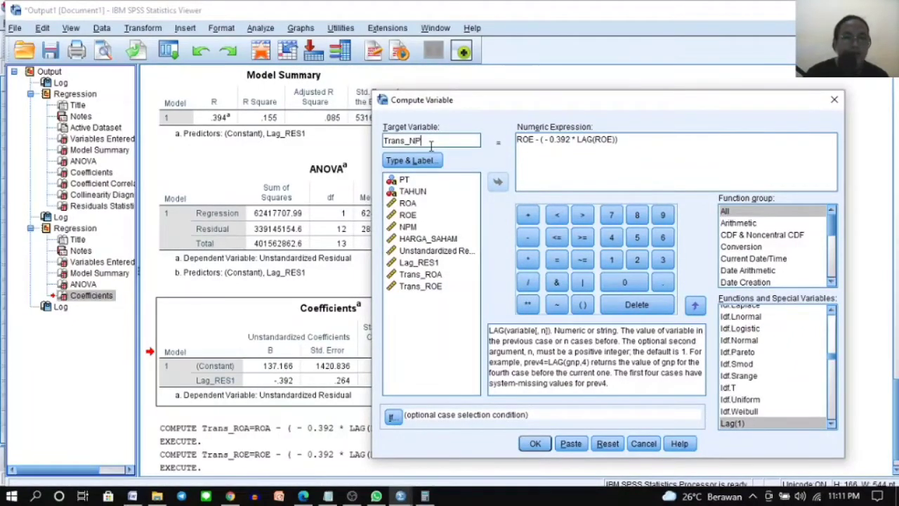
{"action": "type", "text": "M"}
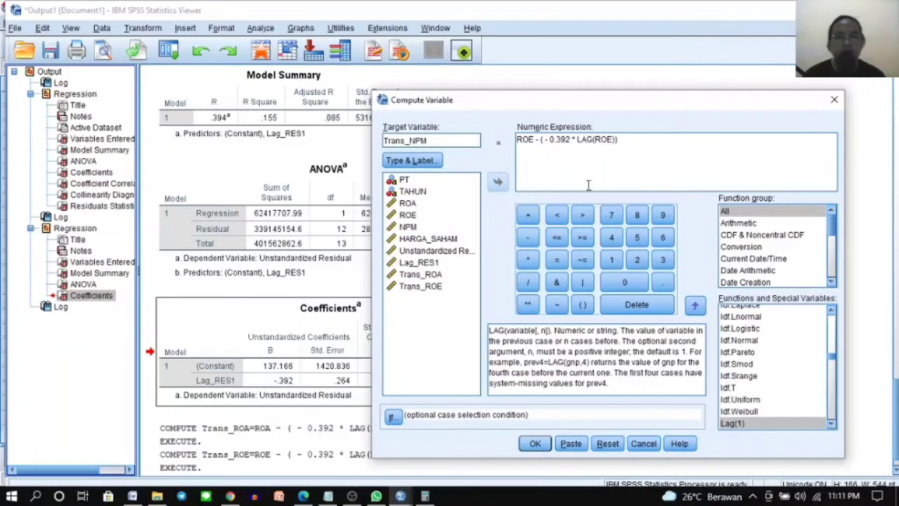
Step: Replace ROE with NPM in both places of the numeric expression, giving NPM - ( - 0.392 * LAG(NPM)), and compute Trans_NPM
{"action": "left_click", "coordinate": [612, 140]}
{"action": "key", "text": "BackSpace"}
{"action": "key", "text": "BackSpace"}
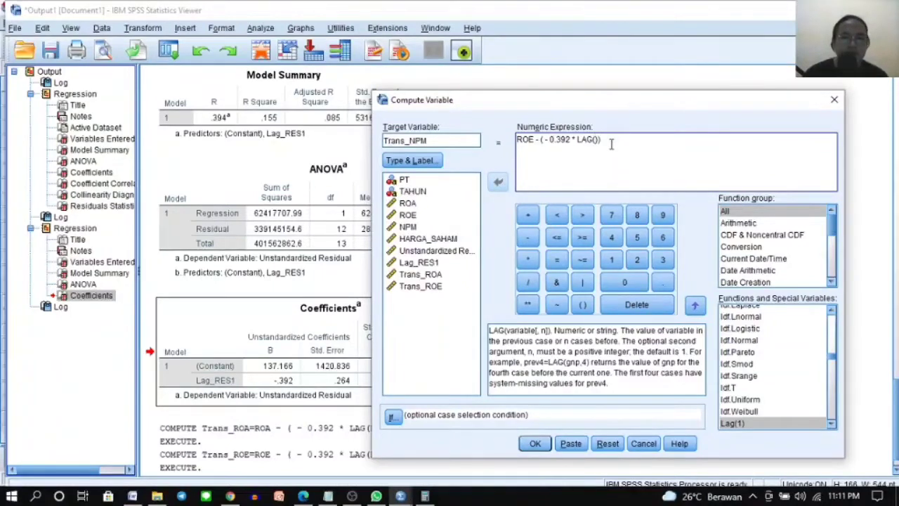
{"action": "left_click", "coordinate": [407, 227]}
{"action": "left_click", "coordinate": [498, 182]}
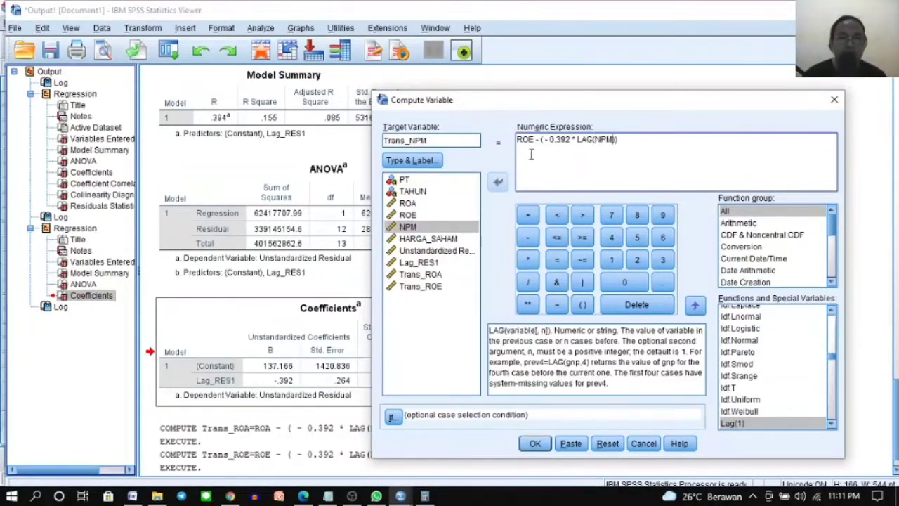
{"action": "double_click", "coordinate": [528, 140]}
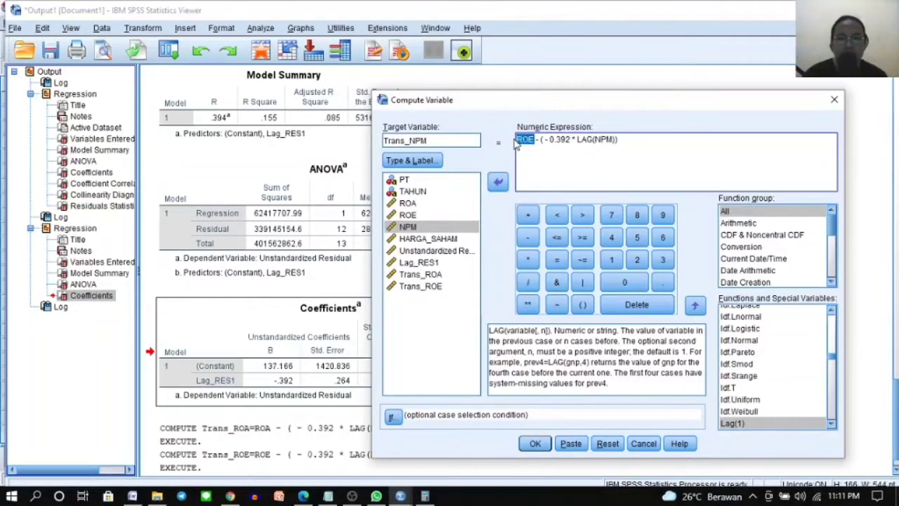
{"action": "key", "text": "BackSpace"}
{"action": "left_click", "coordinate": [430, 226]}
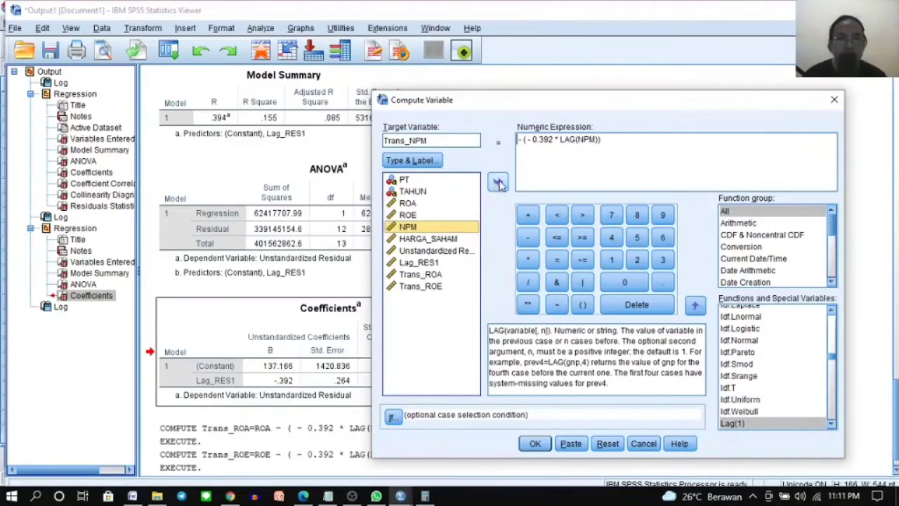
{"action": "left_click", "coordinate": [497, 182]}
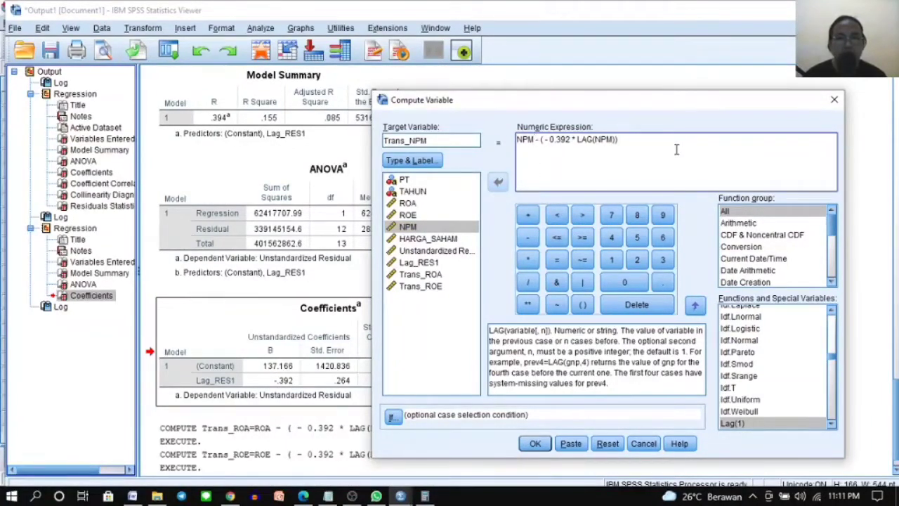
{"action": "left_click", "coordinate": [533, 444]}
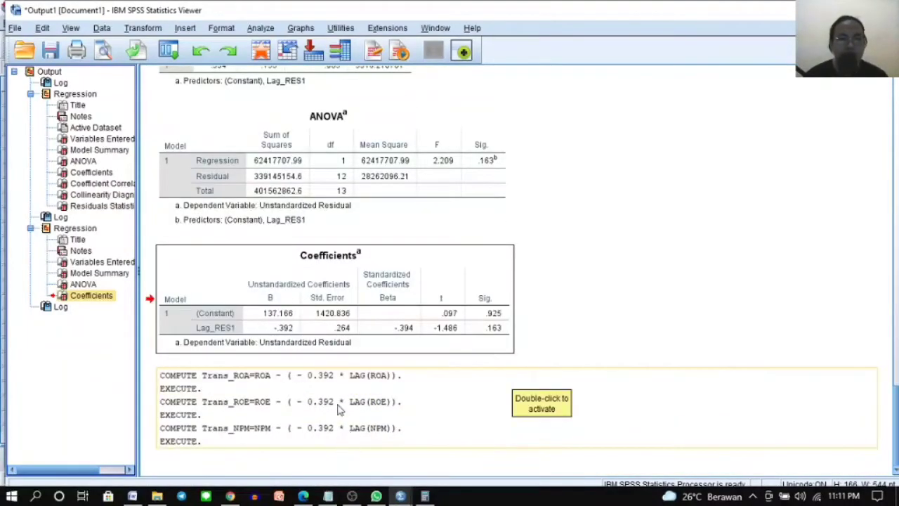
Step: Reopen Compute Variable and change the target variable name to Trans_HARGA_SAHAM
{"action": "left_click", "coordinate": [142, 28]}
{"action": "left_click", "coordinate": [151, 45]}
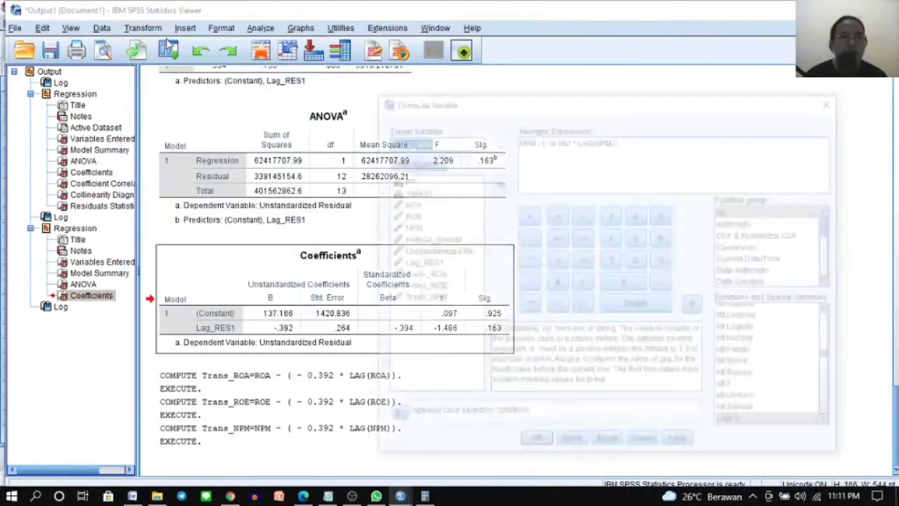
{"action": "left_click", "coordinate": [461, 143]}
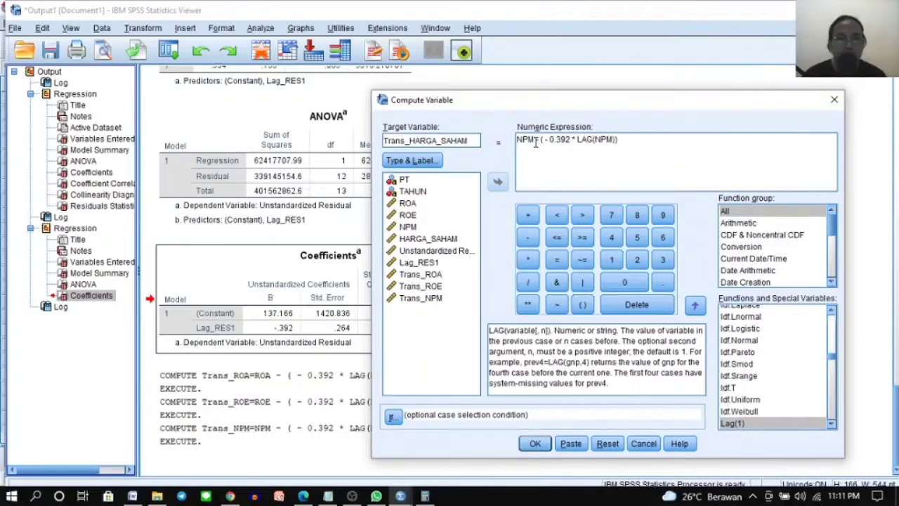
Step: Change the expression to HARGA_SAHAM - ( - 0.392 * LAG(HARGA_SAHAM)) by replacing both NPM terms, and compute Trans_HARGA_SAHAM
{"action": "left_click_drag", "start_coordinate": [535, 143], "coordinate": [519, 142]}
{"action": "key", "text": "BackSpace"}
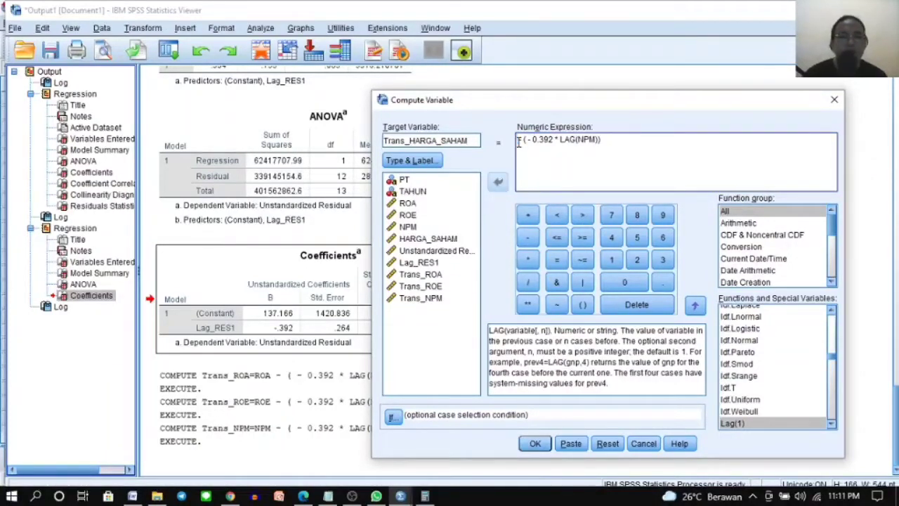
{"action": "left_click", "coordinate": [427, 239]}
{"action": "left_click", "coordinate": [498, 182]}
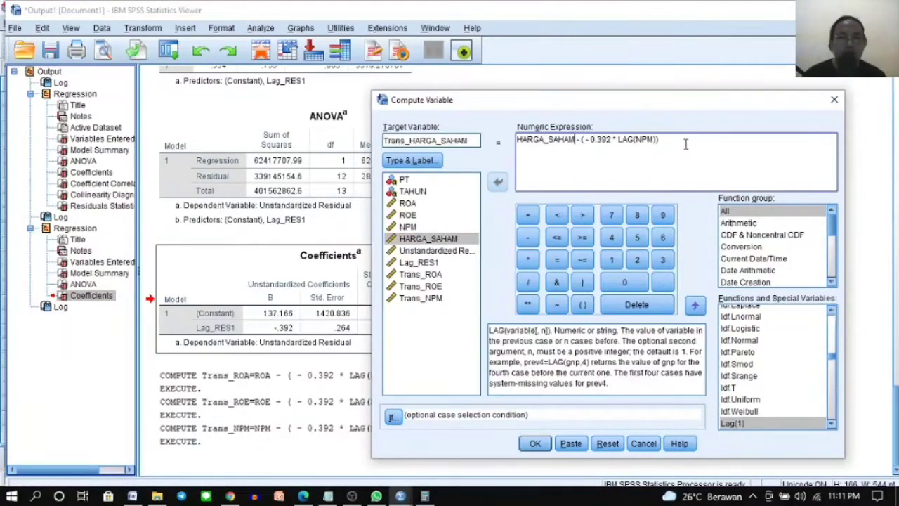
{"action": "left_click_drag", "start_coordinate": [654, 140], "coordinate": [641, 140]}
{"action": "key", "text": "BackSpace"}
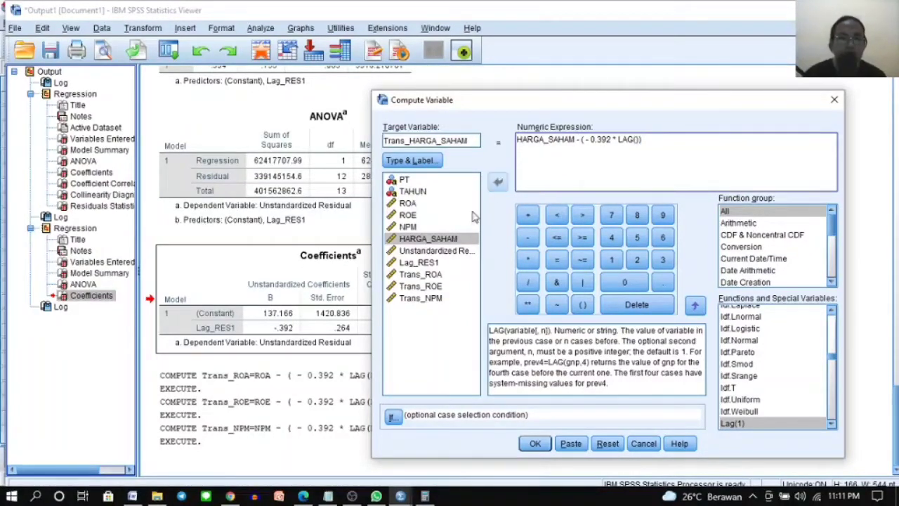
{"action": "left_click", "coordinate": [462, 238]}
{"action": "left_click", "coordinate": [498, 182]}
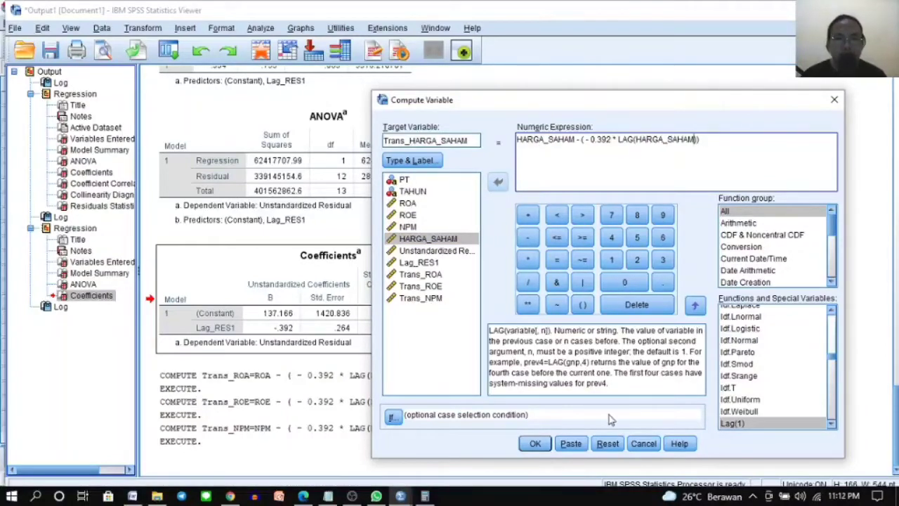
{"action": "left_click", "coordinate": [534, 443]}
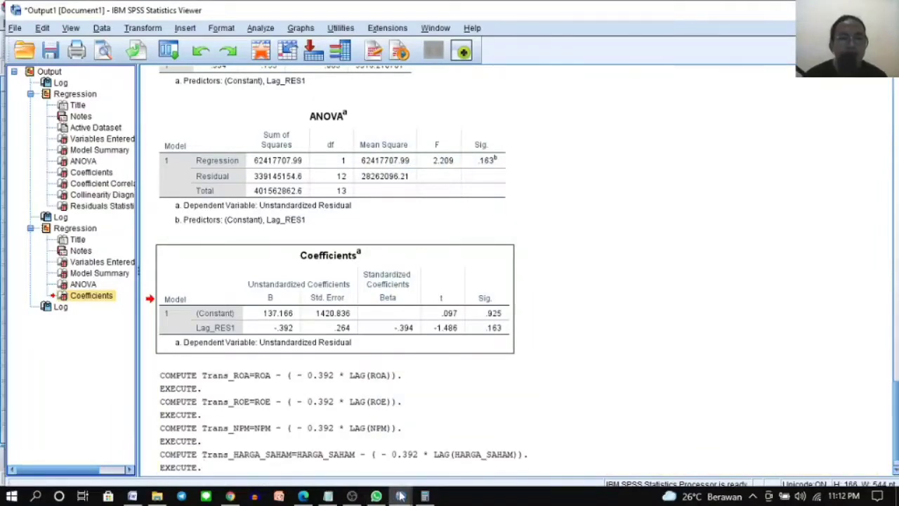
Step: Switch to the Data Editor window, open Linear Regression, and reset the dialog to clear the previous variables
{"action": "mouse_move", "coordinate": [420, 496]}
{"action": "left_click", "coordinate": [451, 439]}
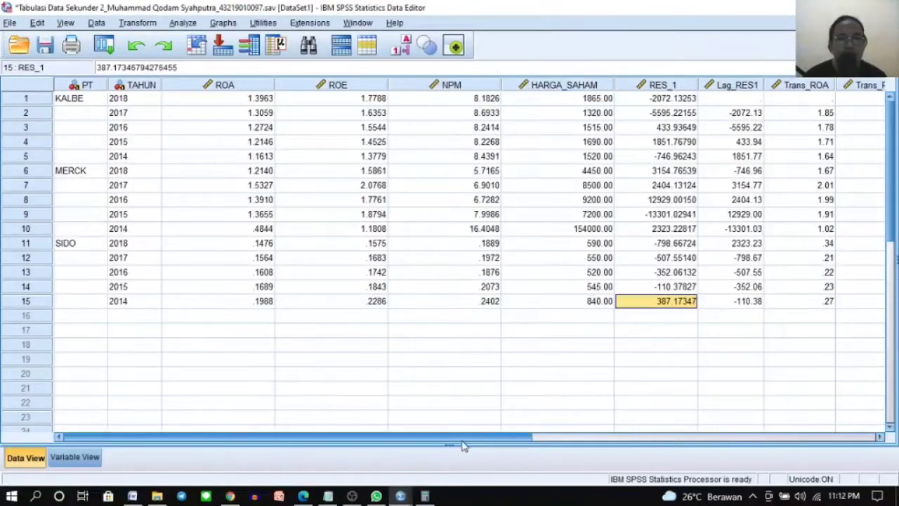
{"action": "left_click_drag", "start_coordinate": [451, 439], "coordinate": [692, 422]}
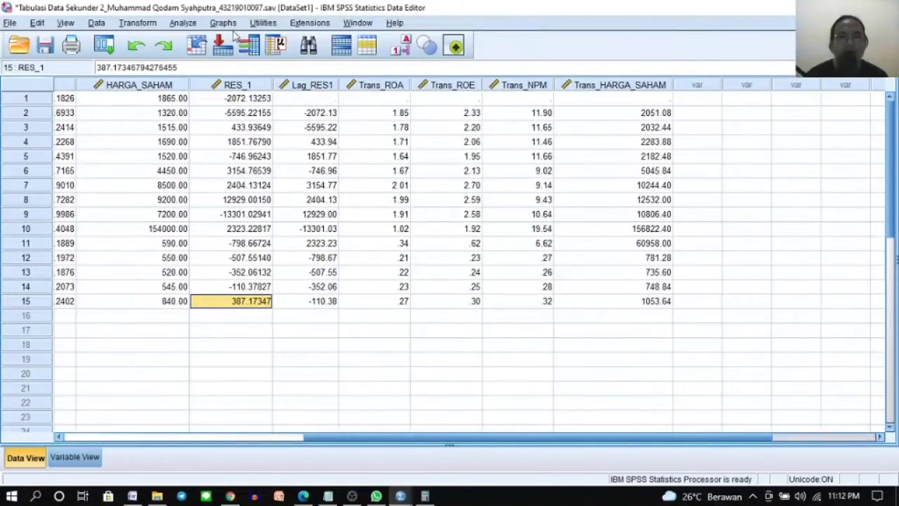
{"action": "left_click", "coordinate": [182, 22]}
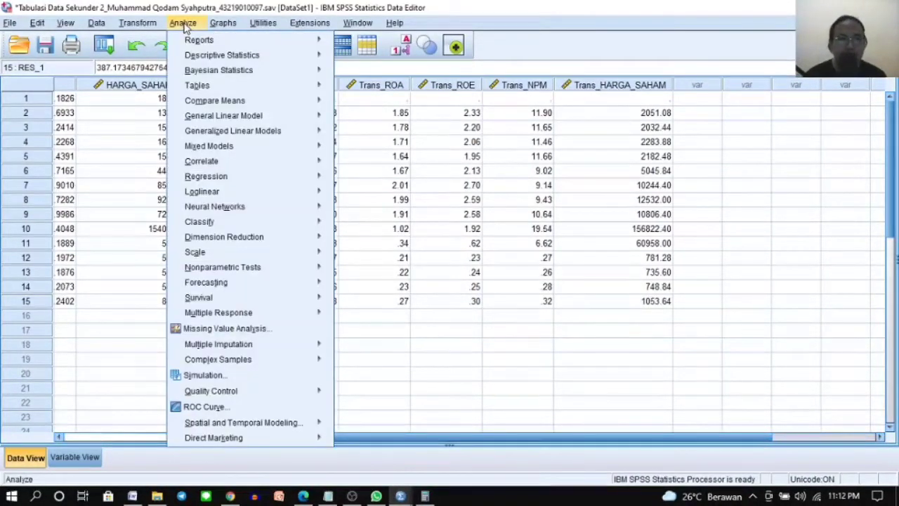
{"action": "mouse_move", "coordinate": [220, 181]}
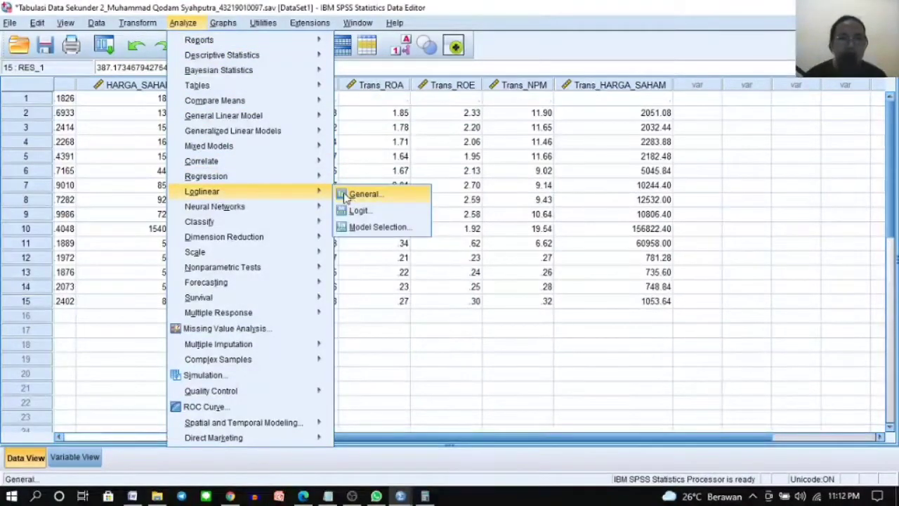
{"action": "left_click", "coordinate": [360, 198]}
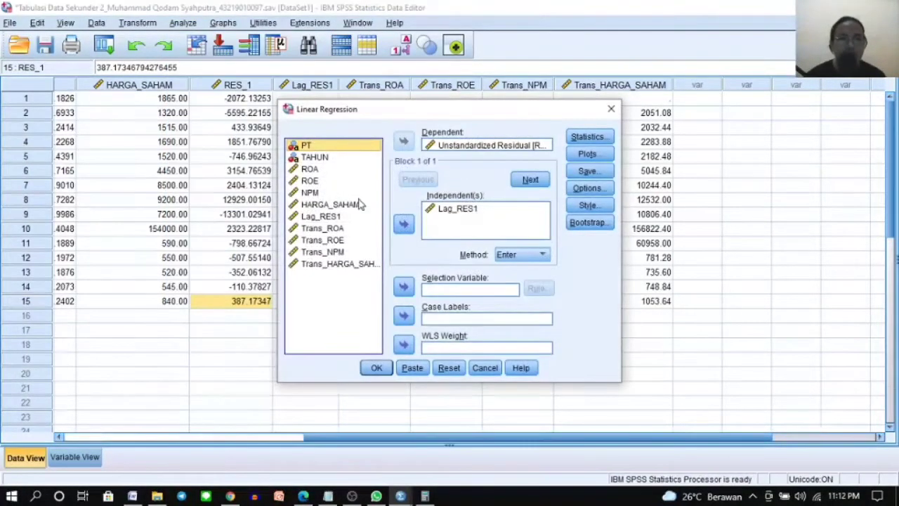
{"action": "left_click", "coordinate": [452, 368]}
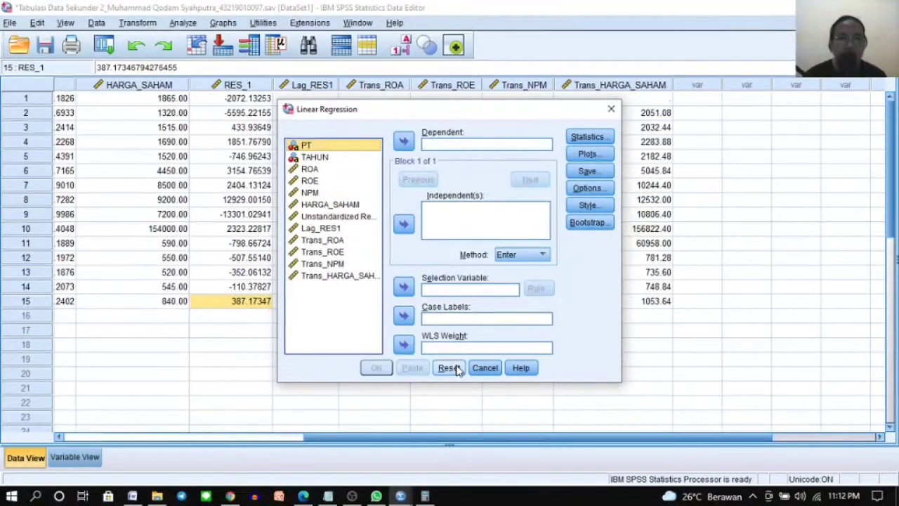
Step: Set Trans_ROA, Trans_ROE and Trans_NPM as independent variables and Trans_HARGA_SAHAM as the dependent variable
{"action": "left_click", "coordinate": [323, 241]}
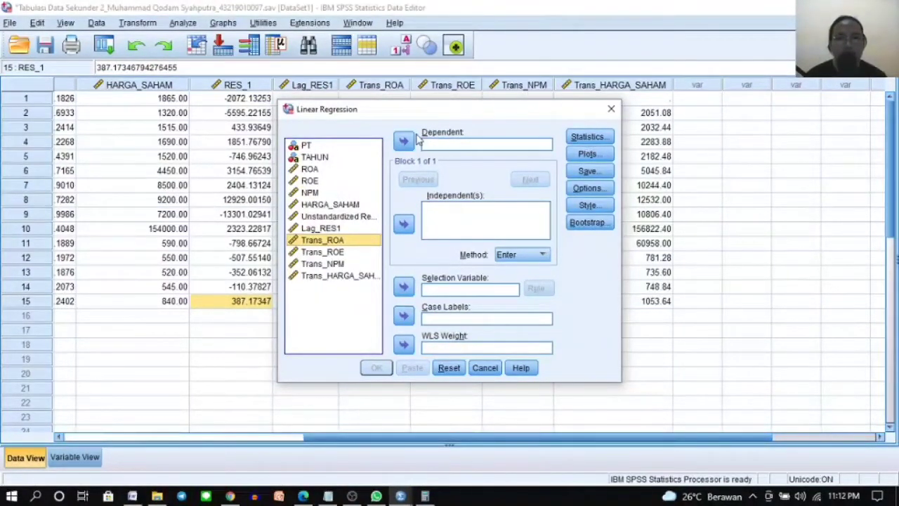
{"action": "left_click", "coordinate": [323, 251], "text": "ctrl"}
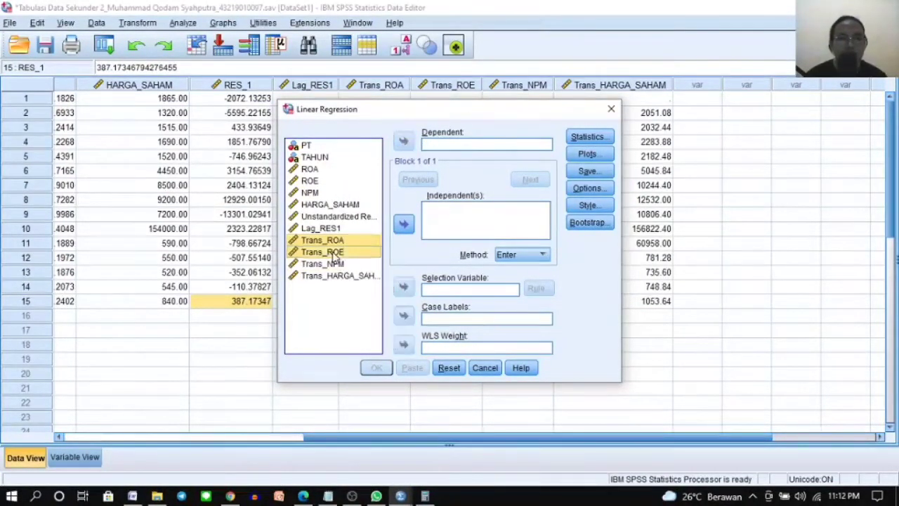
{"action": "left_click", "coordinate": [322, 263], "text": "ctrl"}
{"action": "left_click", "coordinate": [406, 223]}
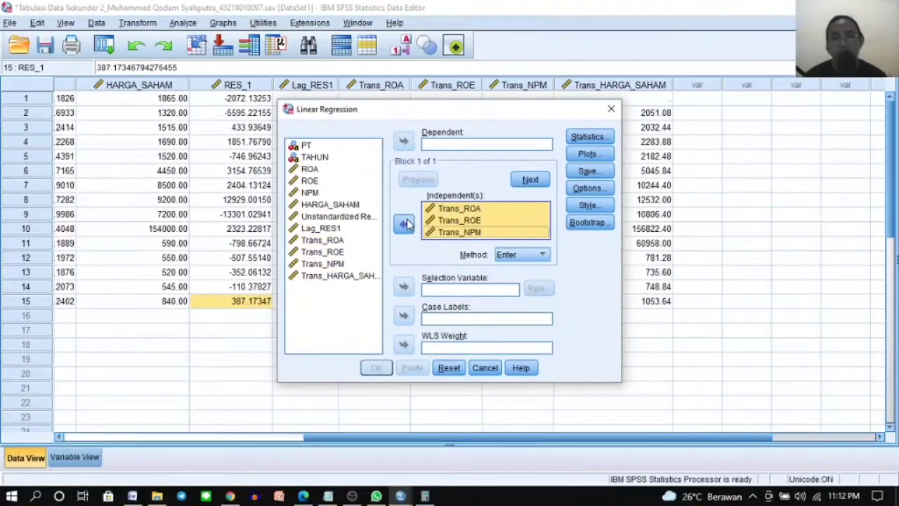
{"action": "left_click", "coordinate": [360, 277]}
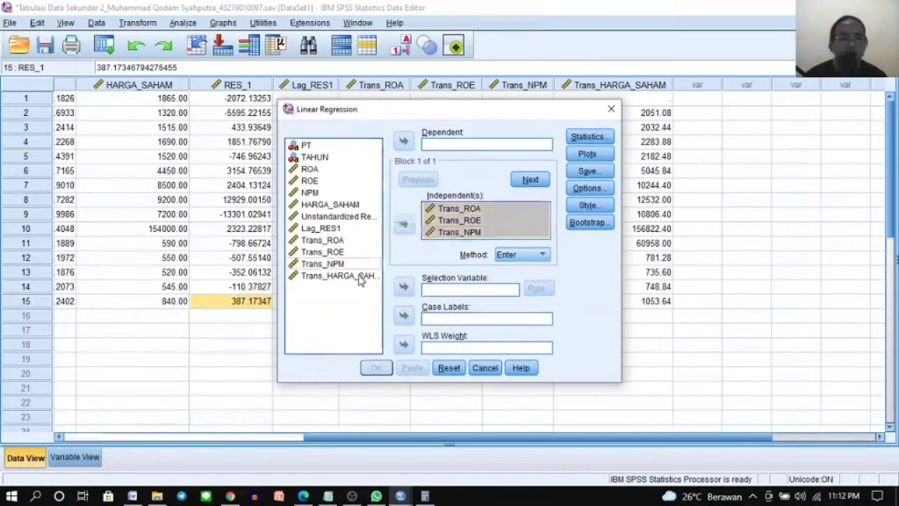
{"action": "left_click", "coordinate": [402, 142]}
Step: Enable collinearity diagnostics, covariance matrix and Durbin-Watson in the regression statistics and accept the settings
{"action": "left_click", "coordinate": [572, 139]}
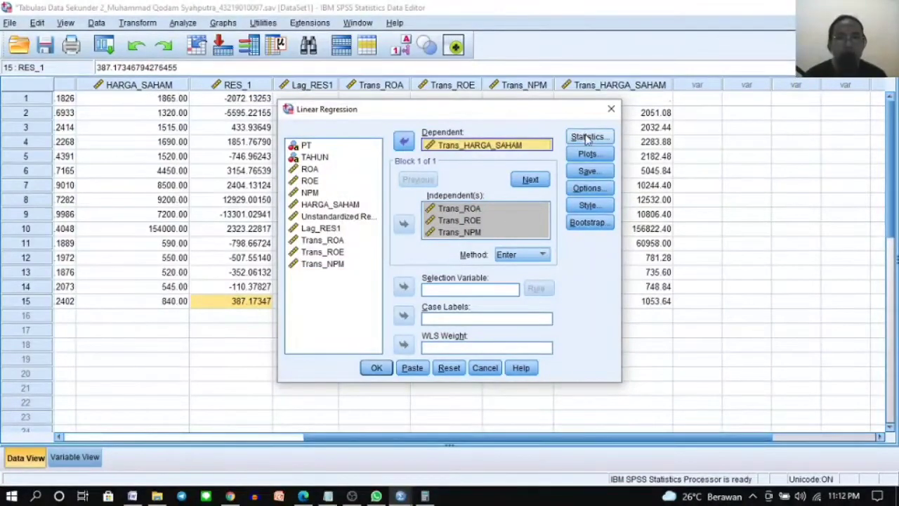
{"action": "left_click", "coordinate": [450, 227]}
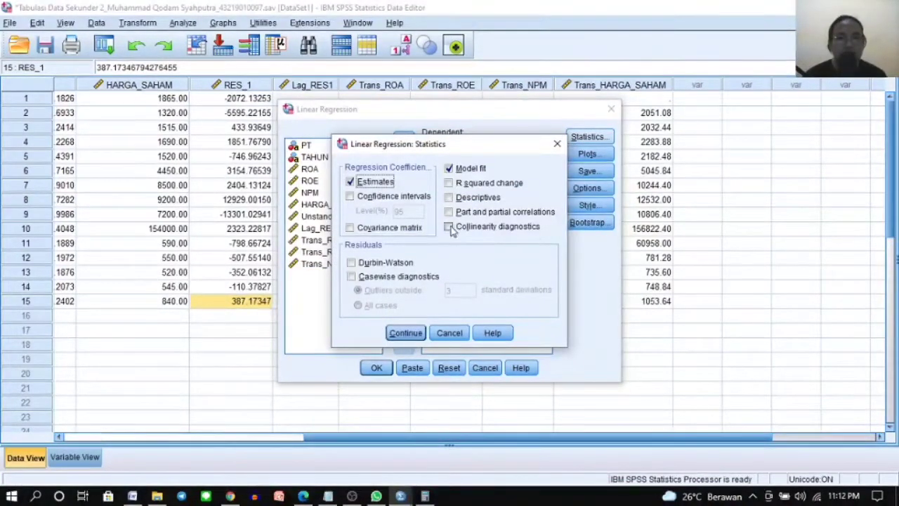
{"action": "left_click", "coordinate": [387, 228]}
{"action": "left_click", "coordinate": [371, 263]}
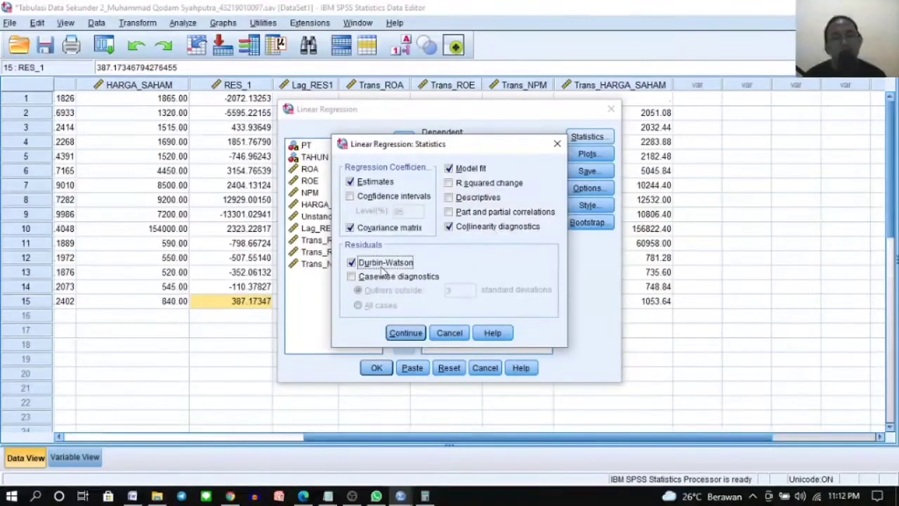
{"action": "left_click", "coordinate": [405, 332]}
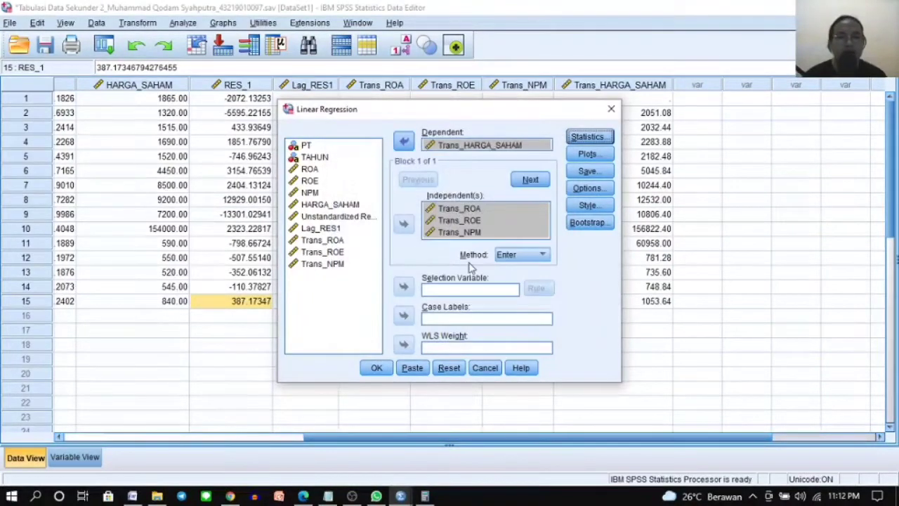
Step: Run the regression on the transformed variables and compare its Model Summary with that of the original regression
{"action": "left_click", "coordinate": [377, 368]}
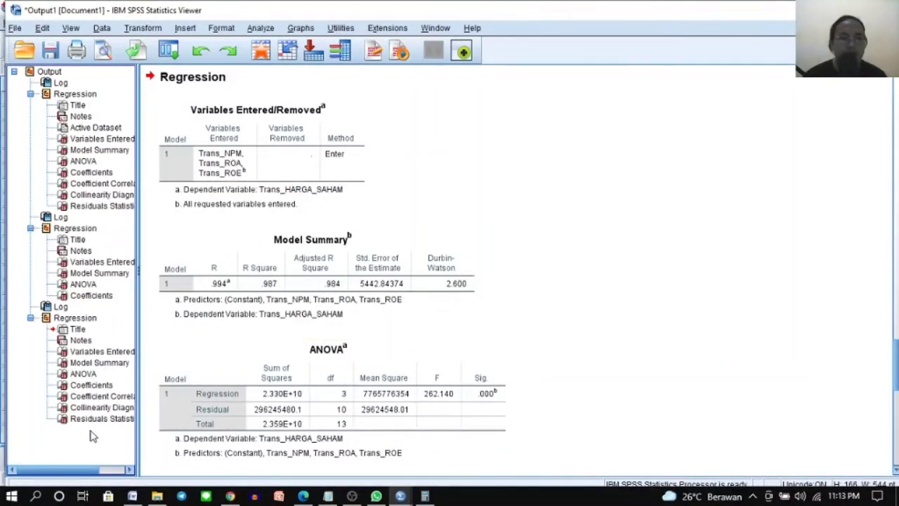
{"action": "left_click", "coordinate": [87, 385]}
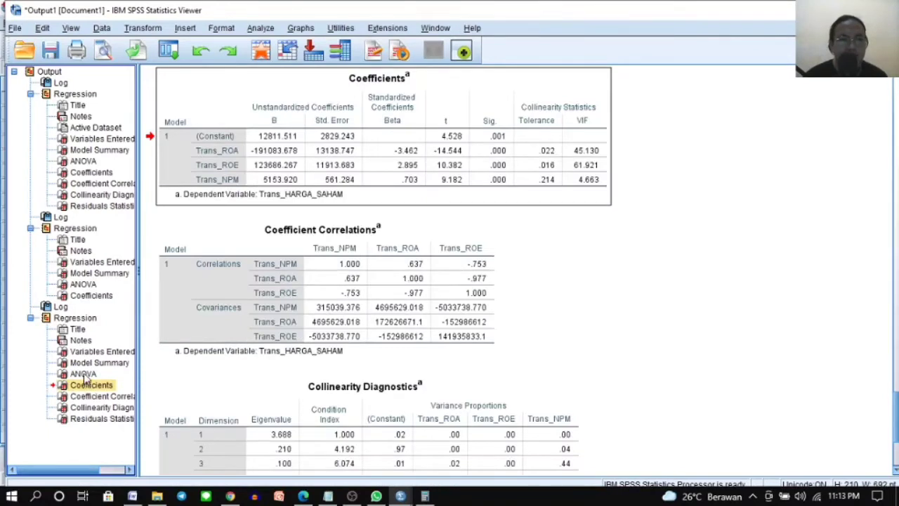
{"action": "left_click", "coordinate": [88, 362]}
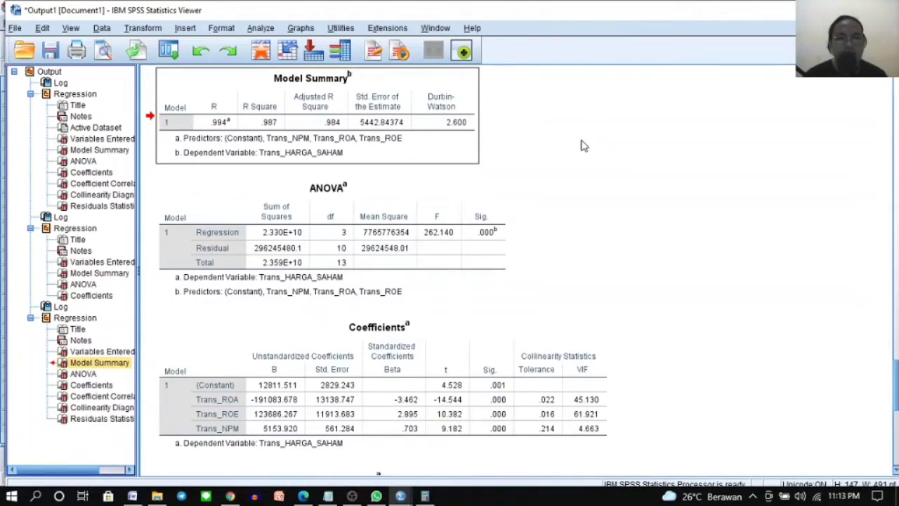
{"action": "left_click", "coordinate": [99, 151]}
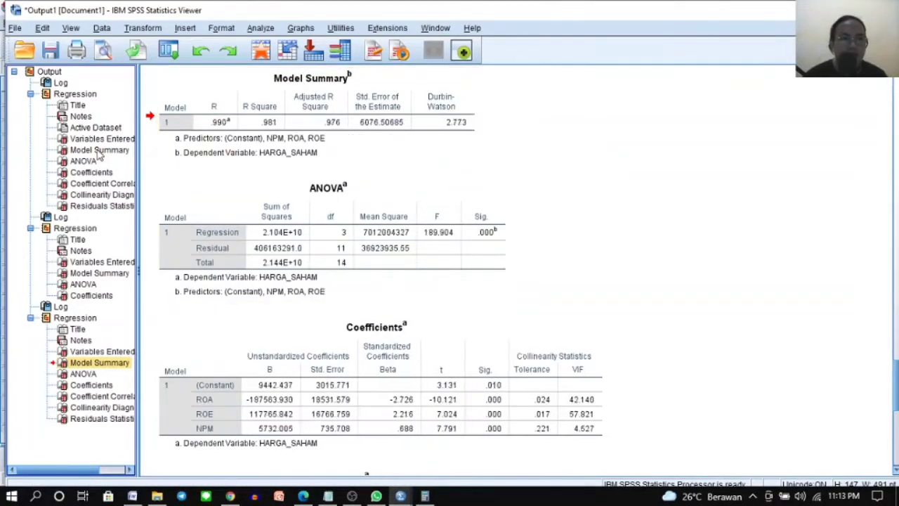
{"action": "left_click", "coordinate": [102, 355]}
{"action": "left_click", "coordinate": [90, 367]}
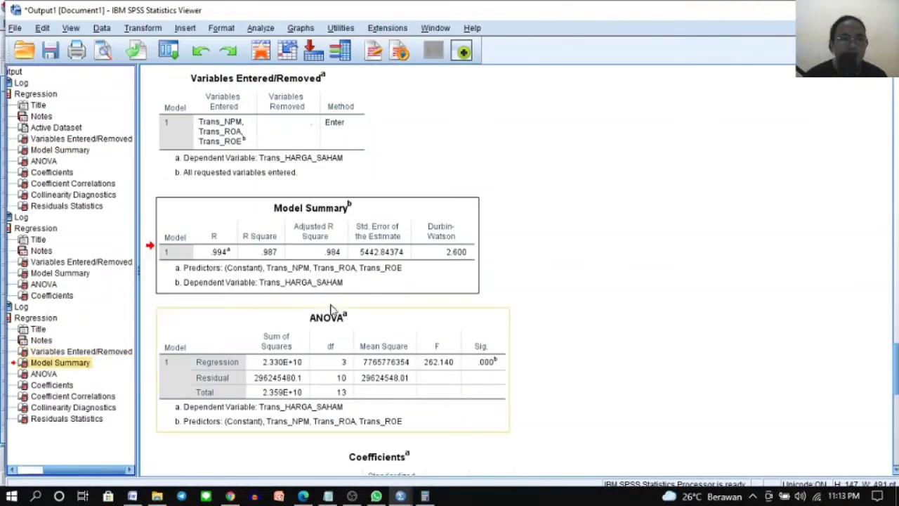
Step: Switch to Calculator and compute 4 - 2.600, subtracting the new Durbin-Watson statistic from 4
{"action": "left_click", "coordinate": [426, 495]}
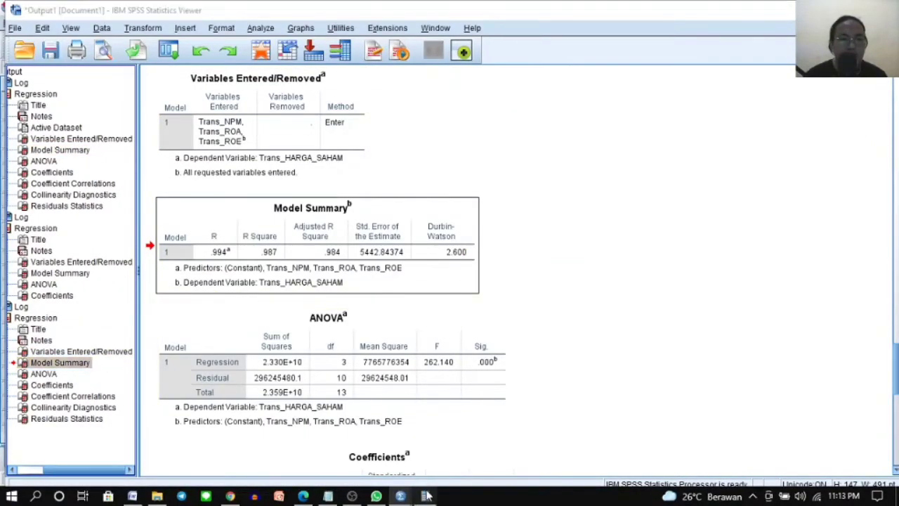
{"action": "left_click", "coordinate": [424, 293]}
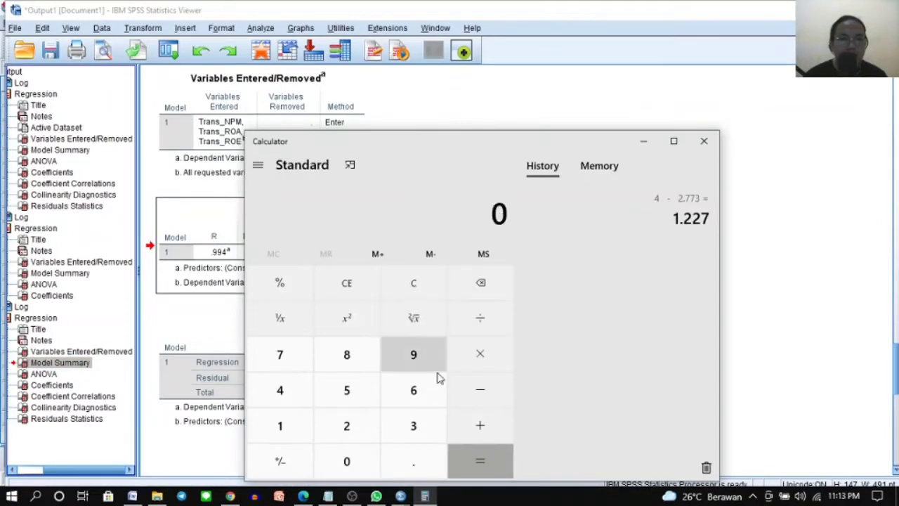
{"action": "left_click", "coordinate": [305, 402]}
{"action": "left_click", "coordinate": [479, 388]}
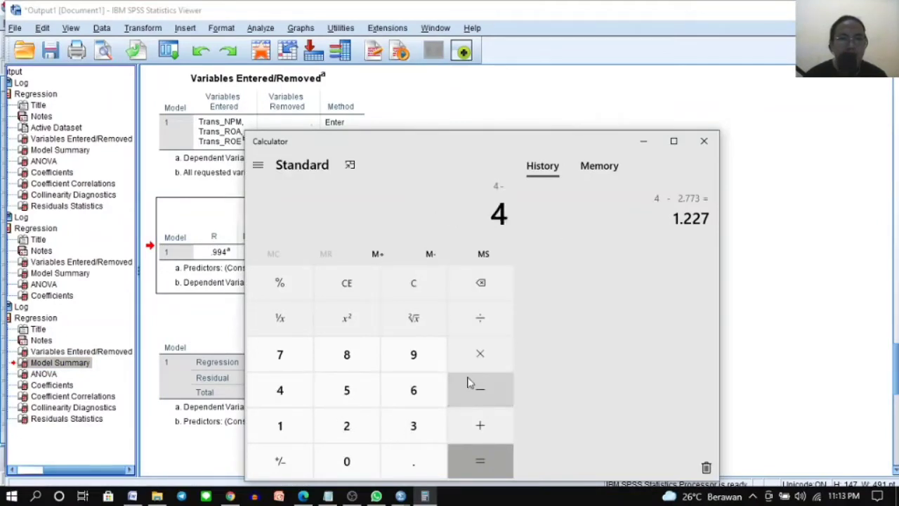
{"action": "left_click", "coordinate": [346, 427]}
{"action": "left_click", "coordinate": [415, 464]}
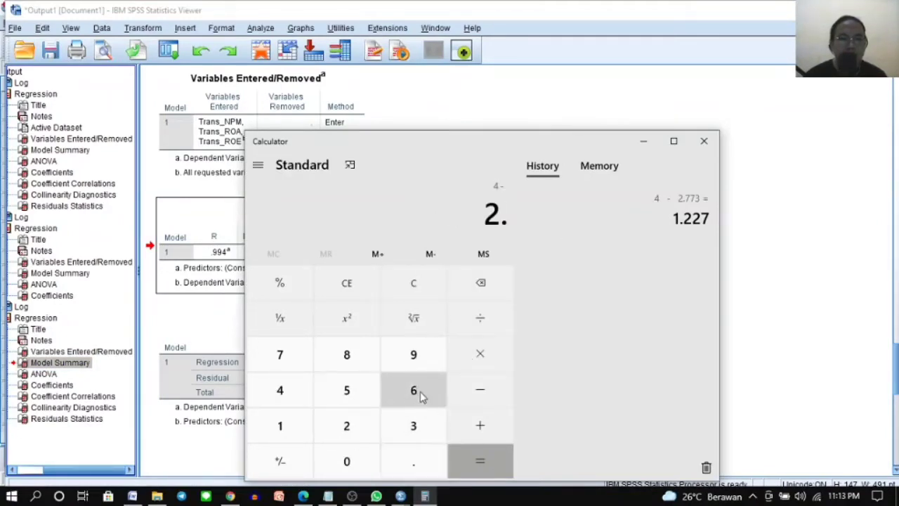
{"action": "left_click", "coordinate": [419, 395]}
{"action": "left_click", "coordinate": [363, 476]}
{"action": "left_click", "coordinate": [363, 476]}
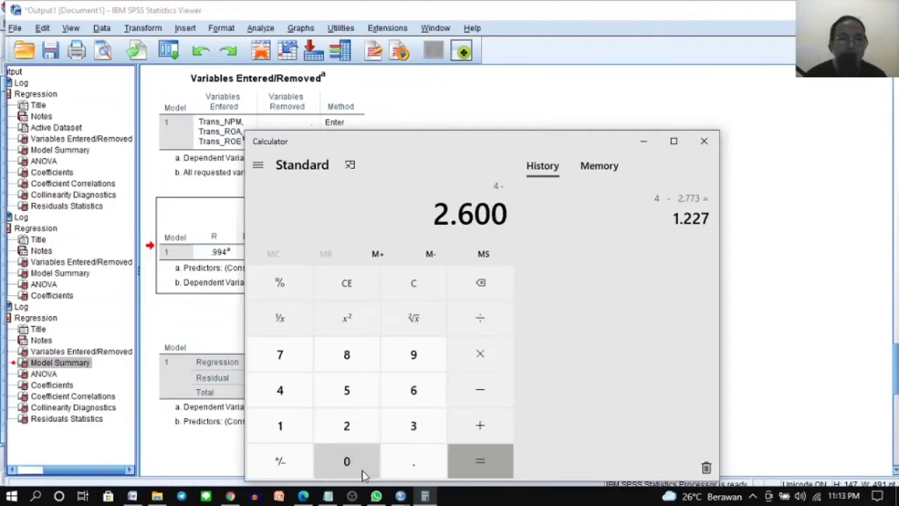
{"action": "left_click", "coordinate": [480, 462]}
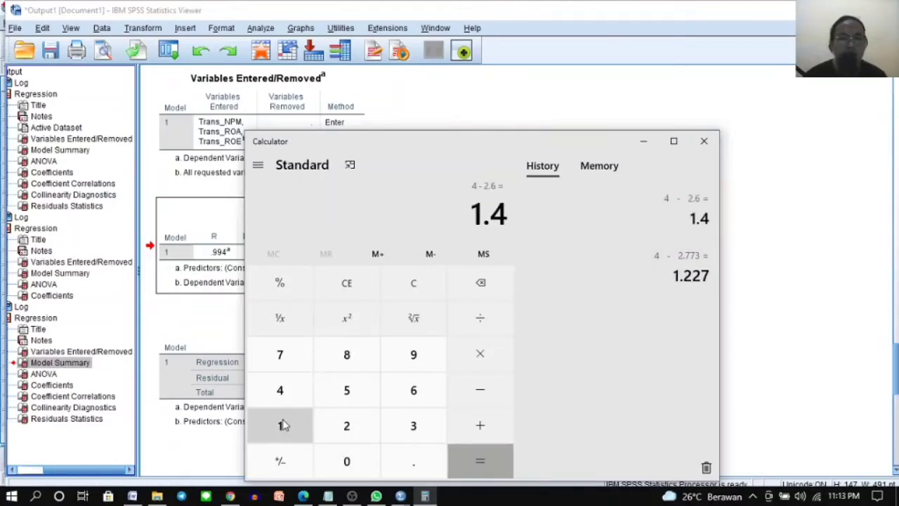
Step: Check the dL and dU values for n=15 and k=3 in the Durbin-Watson table PDF, and return to the SPSS output
{"action": "left_click", "coordinate": [303, 496]}
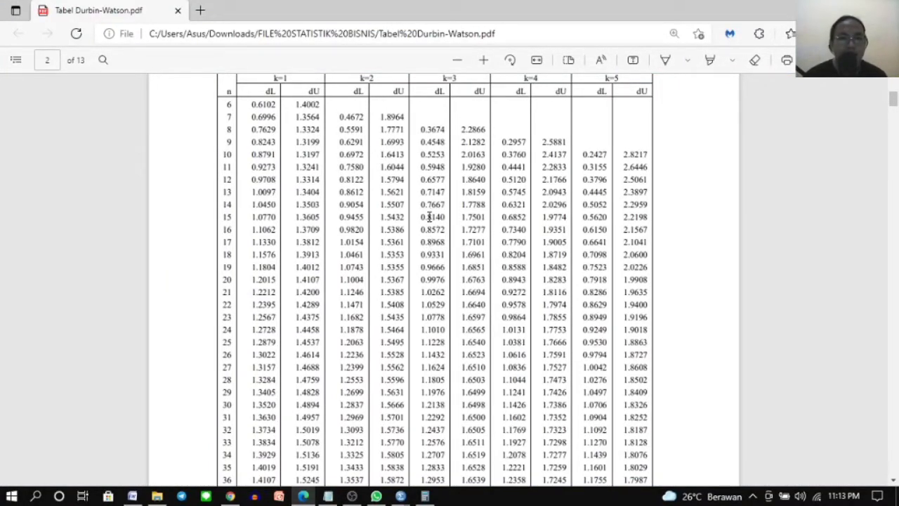
{"action": "left_click_drag", "start_coordinate": [420, 217], "coordinate": [445, 217]}
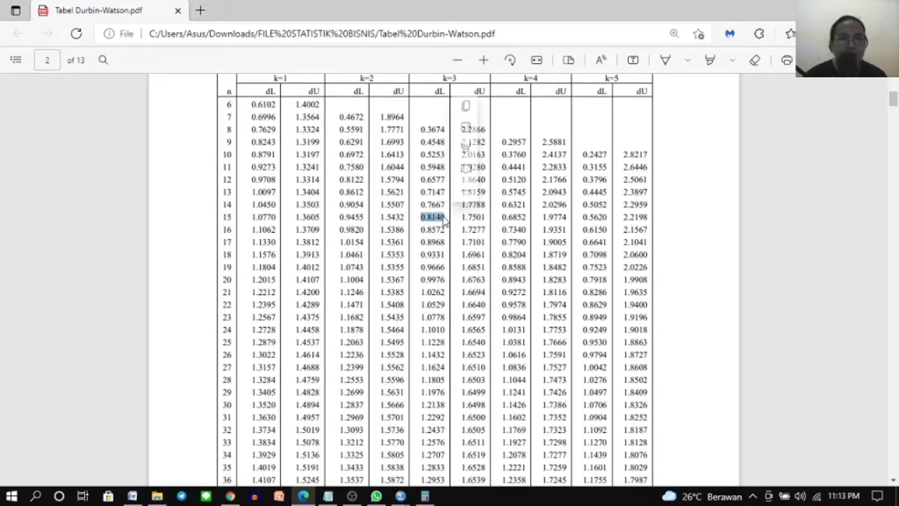
{"action": "left_click", "coordinate": [467, 215]}
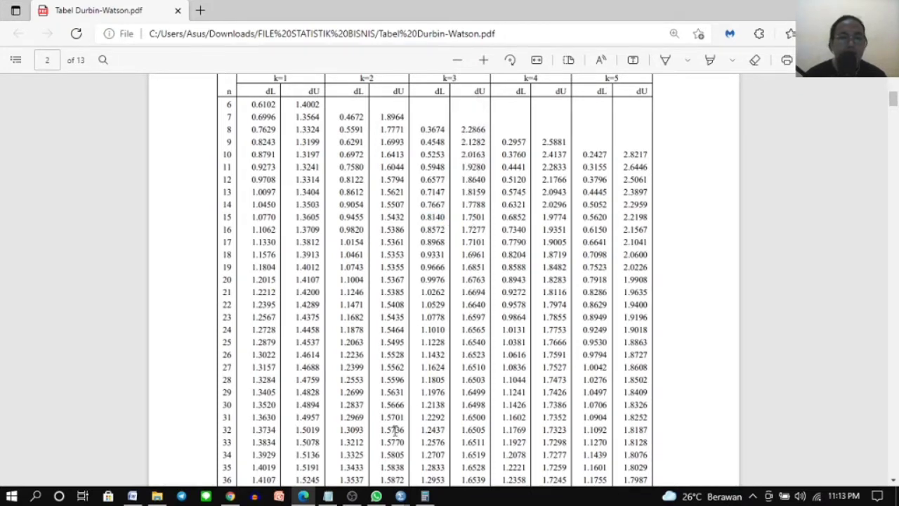
{"action": "mouse_move", "coordinate": [379, 498]}
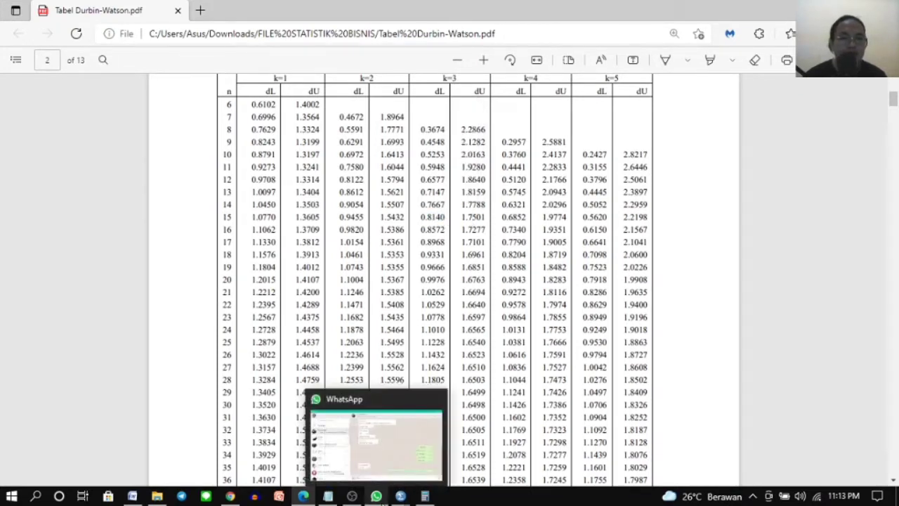
{"action": "left_click", "coordinate": [436, 464]}
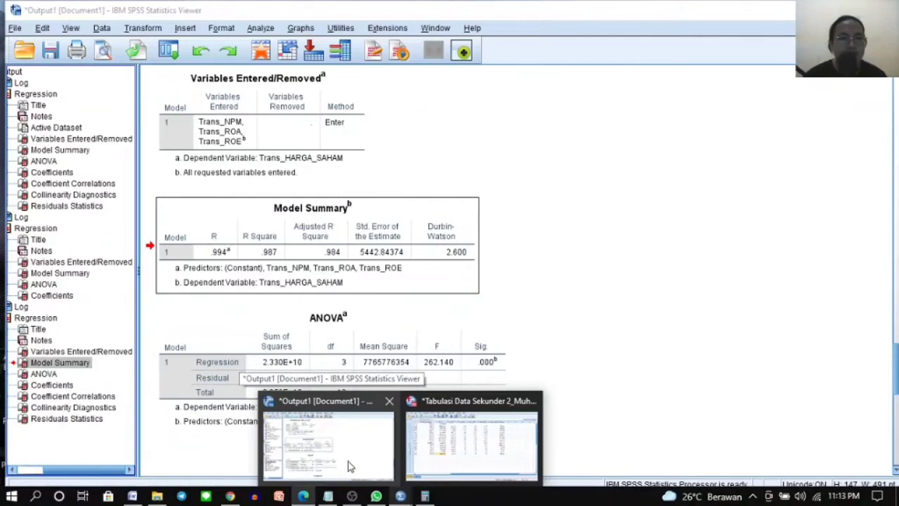
{"action": "left_click", "coordinate": [350, 465]}
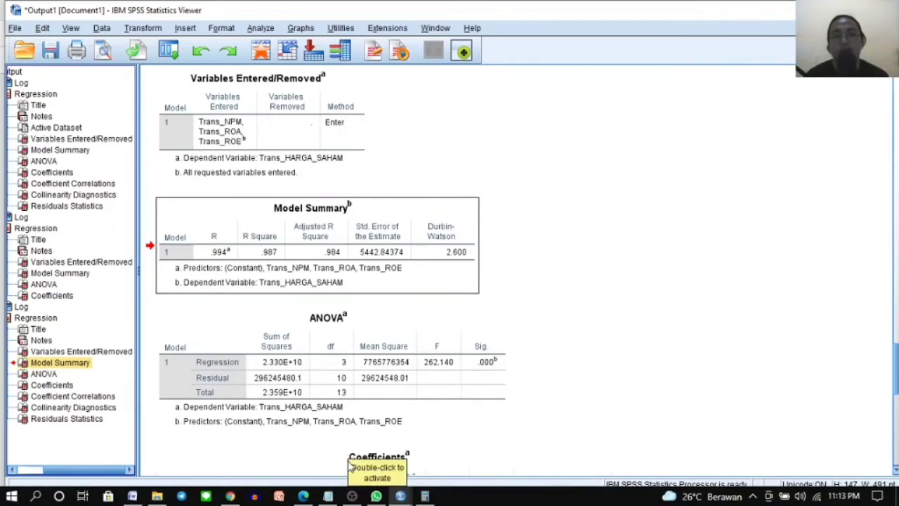
Step: Open Linear Regression again from the output window and reset the dialog to clear its variables
{"action": "left_click", "coordinate": [147, 30]}
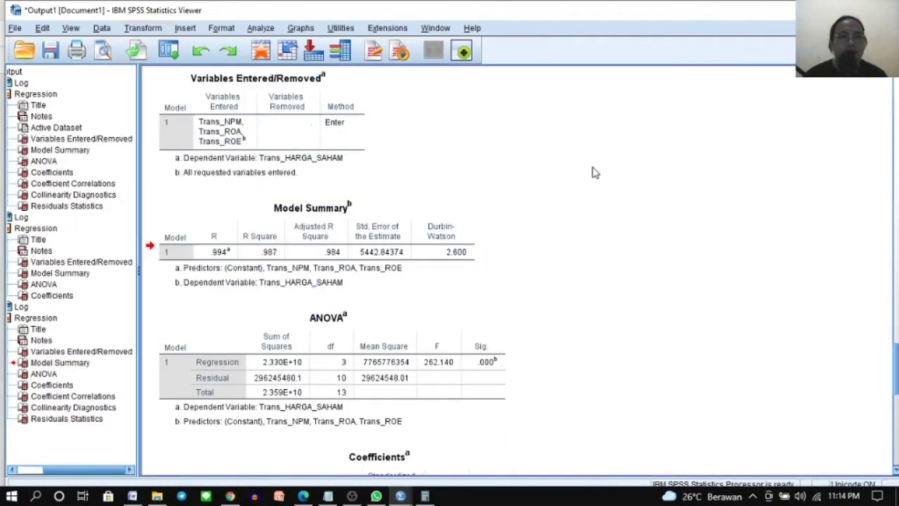
{"action": "left_click", "coordinate": [594, 173]}
{"action": "left_click", "coordinate": [259, 29]}
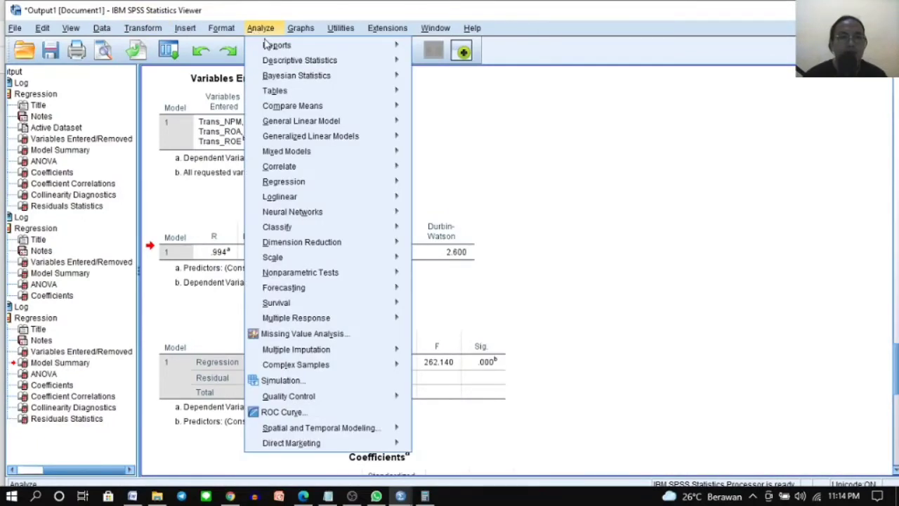
{"action": "mouse_move", "coordinate": [301, 190]}
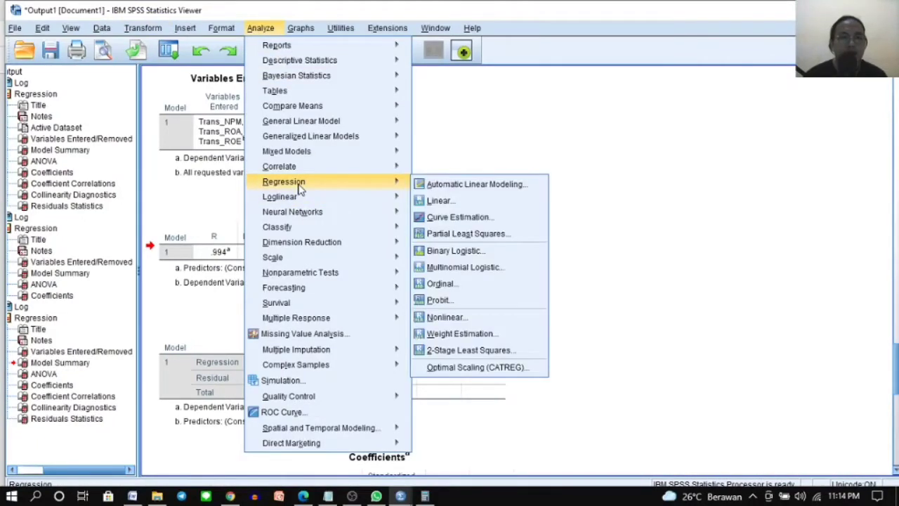
{"action": "left_click", "coordinate": [432, 201]}
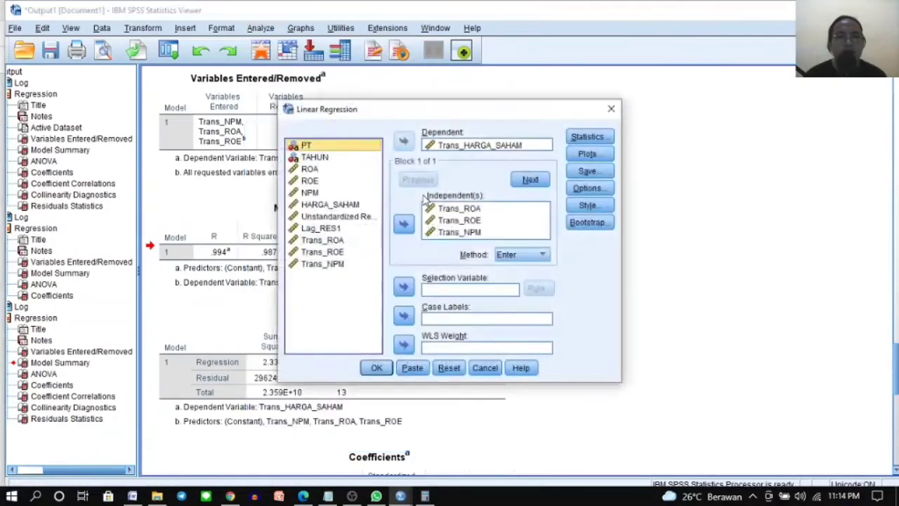
{"action": "left_click", "coordinate": [448, 368]}
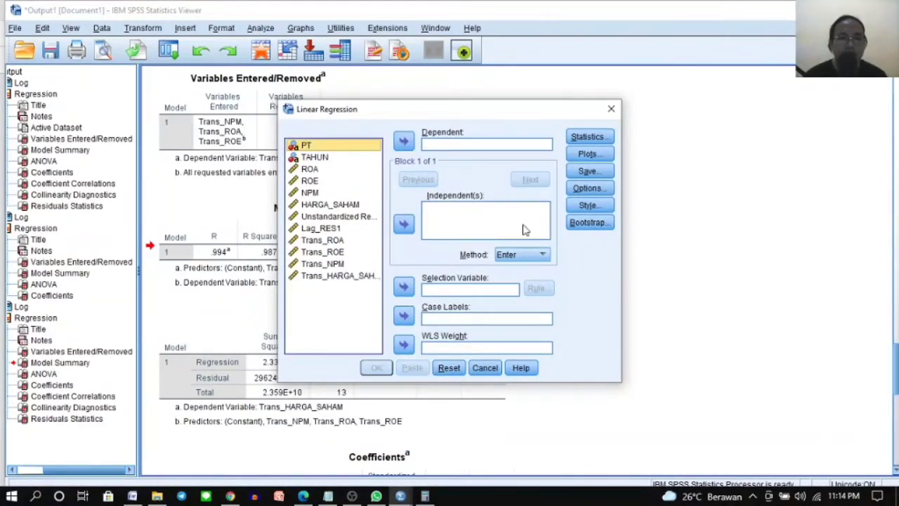
Step: Set Trans_ROA, Trans_ROE and Trans_NPM as independent variables and the untransformed HARGA_SAHAM as the dependent variable
{"action": "left_click", "coordinate": [338, 243]}
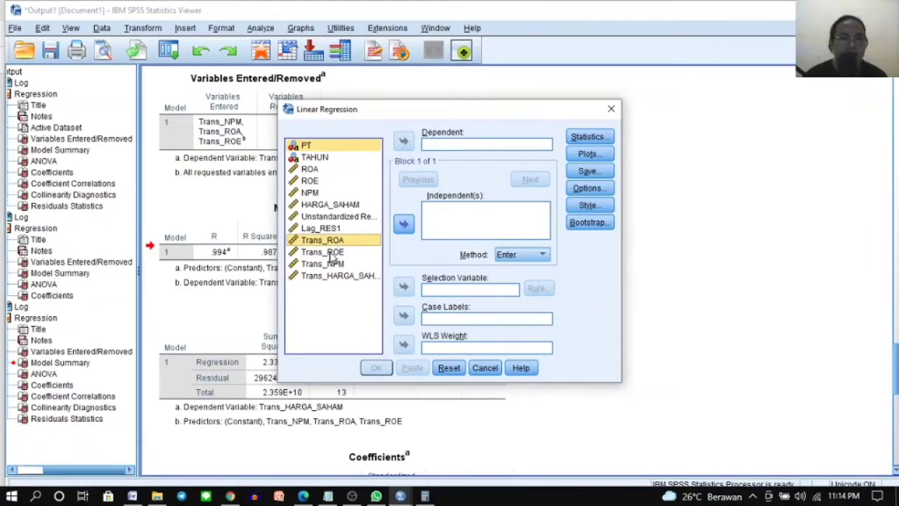
{"action": "left_click", "coordinate": [324, 157]}
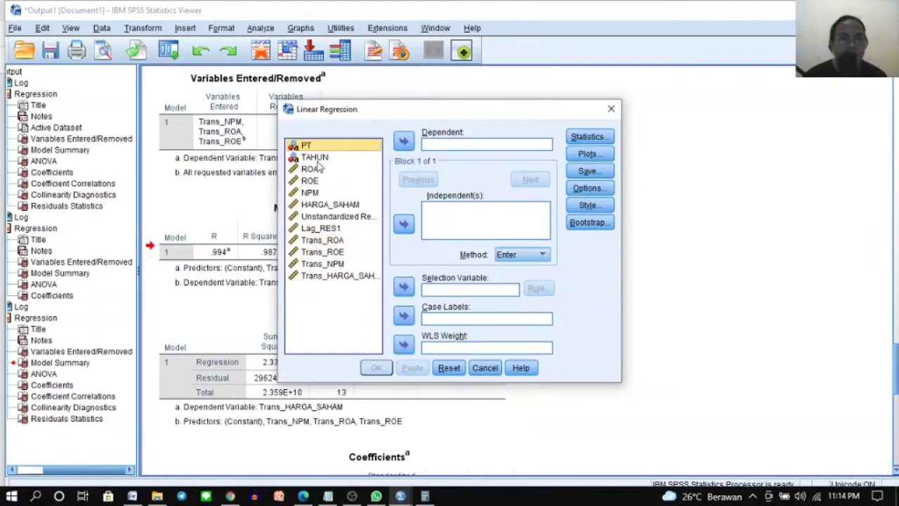
{"action": "left_click", "coordinate": [337, 255]}
{"action": "left_click", "coordinate": [338, 242]}
{"action": "left_click", "coordinate": [338, 254], "text": "ctrl"}
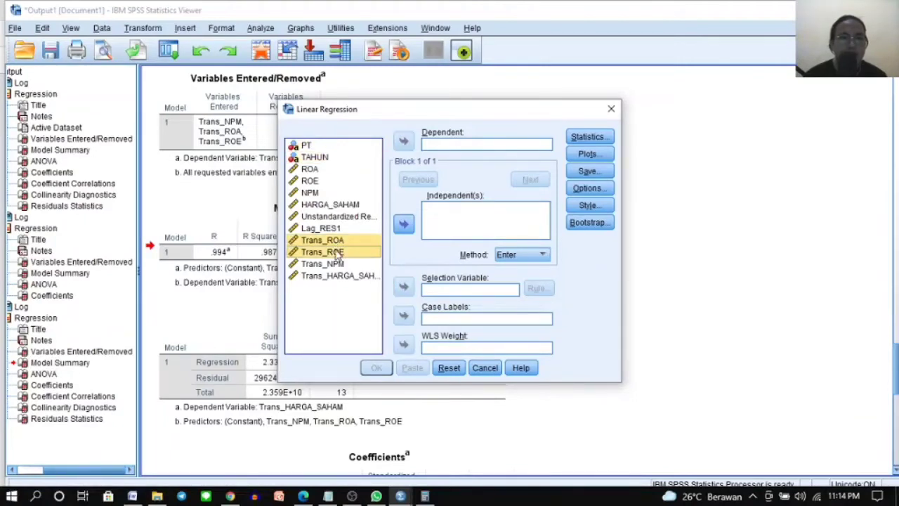
{"action": "left_click", "coordinate": [337, 263], "text": "ctrl"}
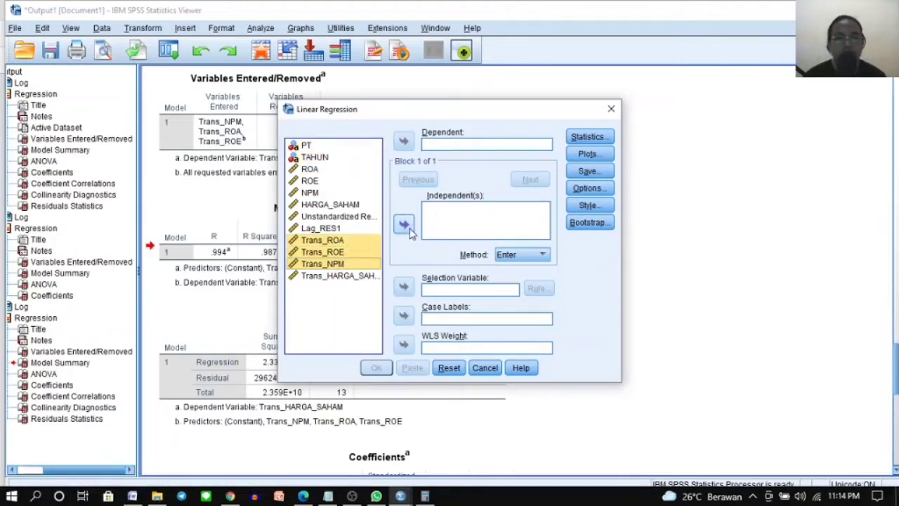
{"action": "left_click", "coordinate": [408, 230]}
{"action": "left_click", "coordinate": [354, 205]}
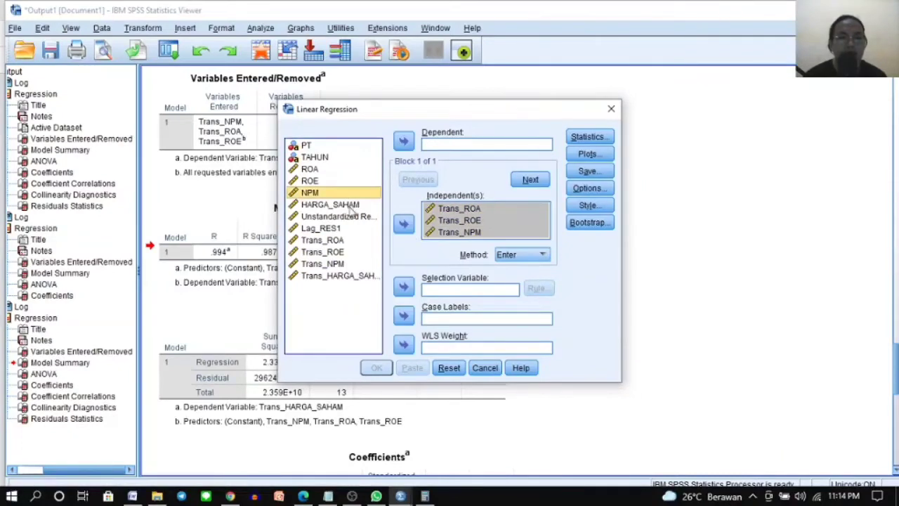
{"action": "left_click", "coordinate": [403, 141]}
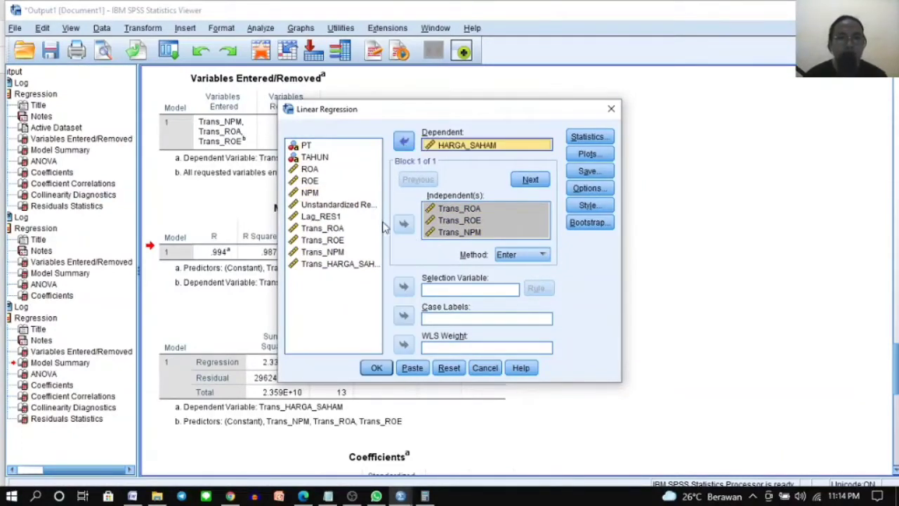
Step: Enable collinearity diagnostics, covariance matrix and Durbin-Watson in the statistics options and run the regression
{"action": "left_click", "coordinate": [587, 138]}
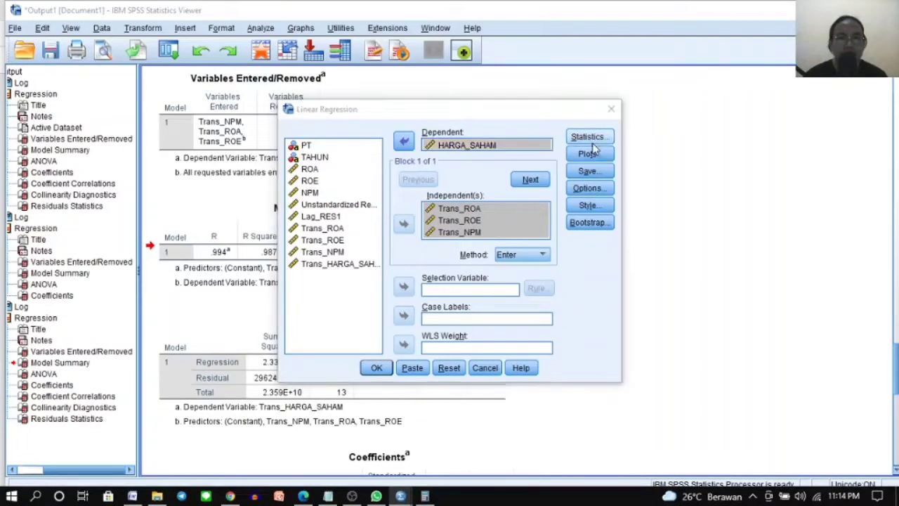
{"action": "left_click", "coordinate": [471, 225]}
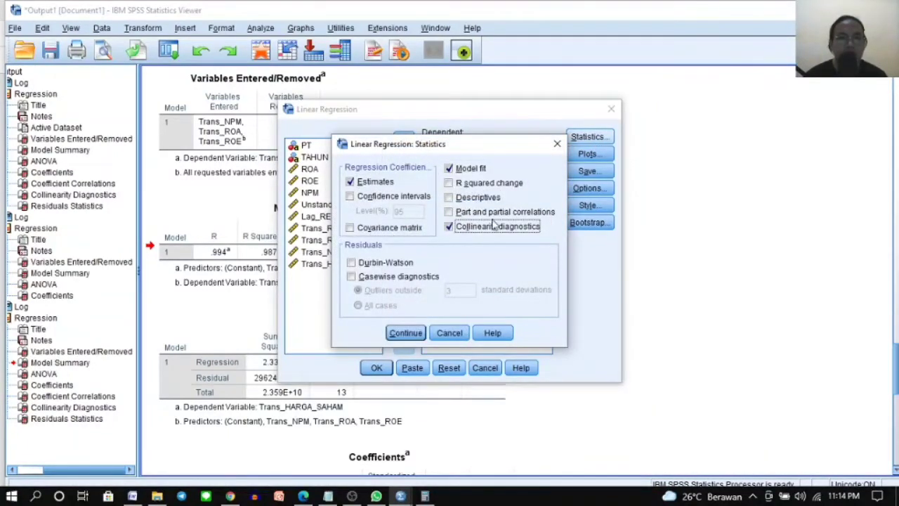
{"action": "left_click", "coordinate": [364, 231]}
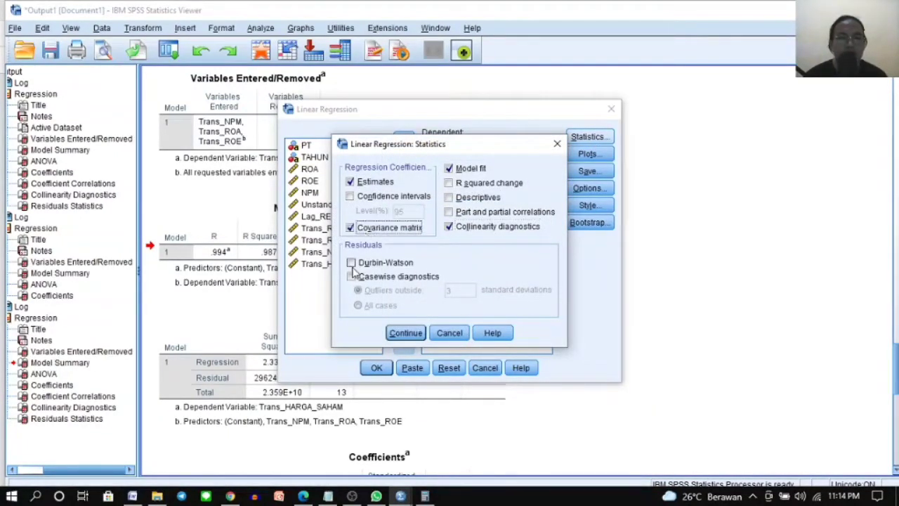
{"action": "left_click", "coordinate": [353, 269]}
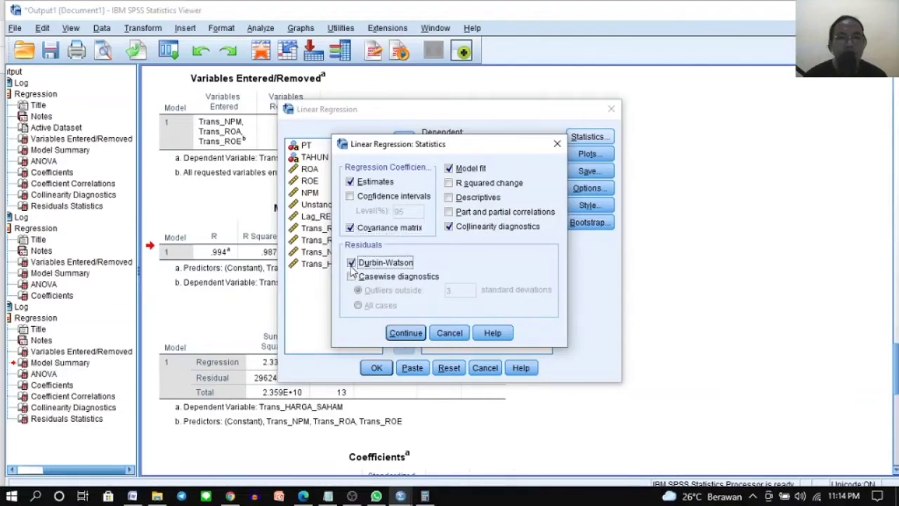
{"action": "left_click", "coordinate": [407, 334]}
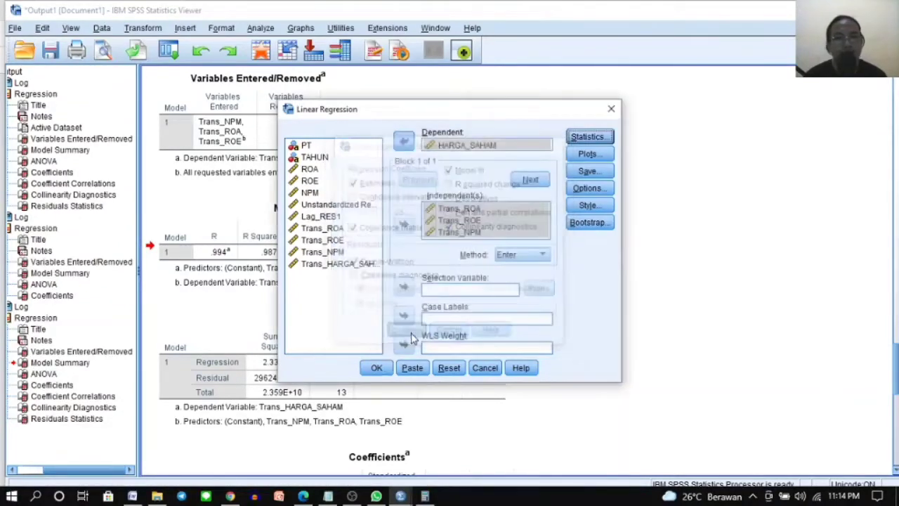
{"action": "left_click", "coordinate": [376, 368]}
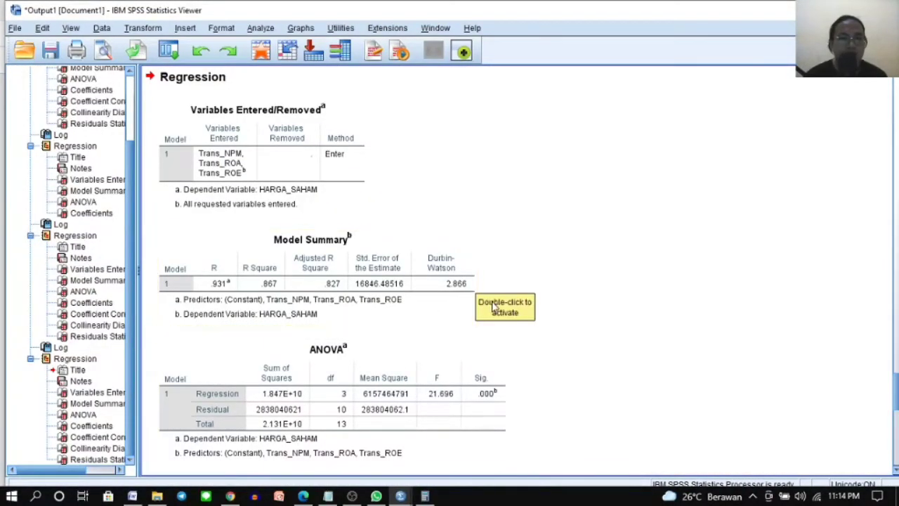
Step: Switch to the Calculator and compute 4 - 2.866 from the model's Durbin-Watson statistic
{"action": "left_click", "coordinate": [424, 495]}
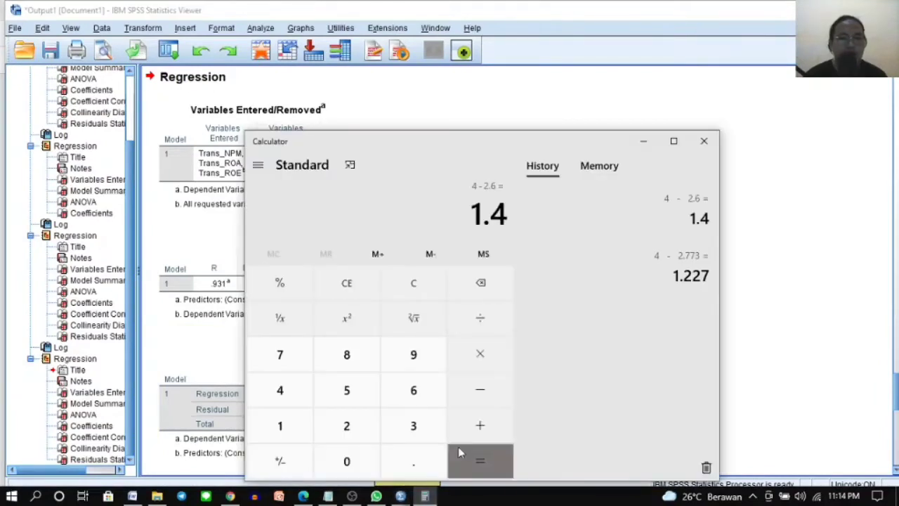
{"action": "left_click", "coordinate": [421, 287]}
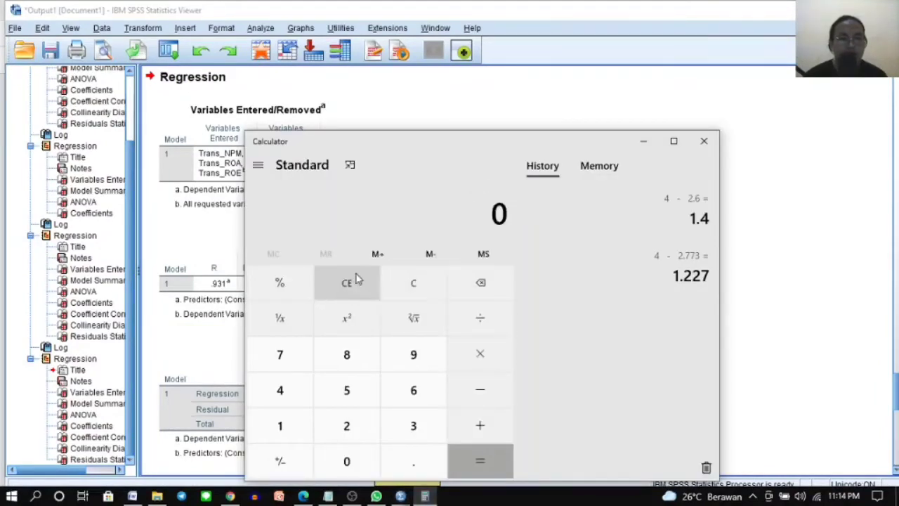
{"action": "left_click", "coordinate": [349, 430]}
{"action": "left_click", "coordinate": [420, 288]}
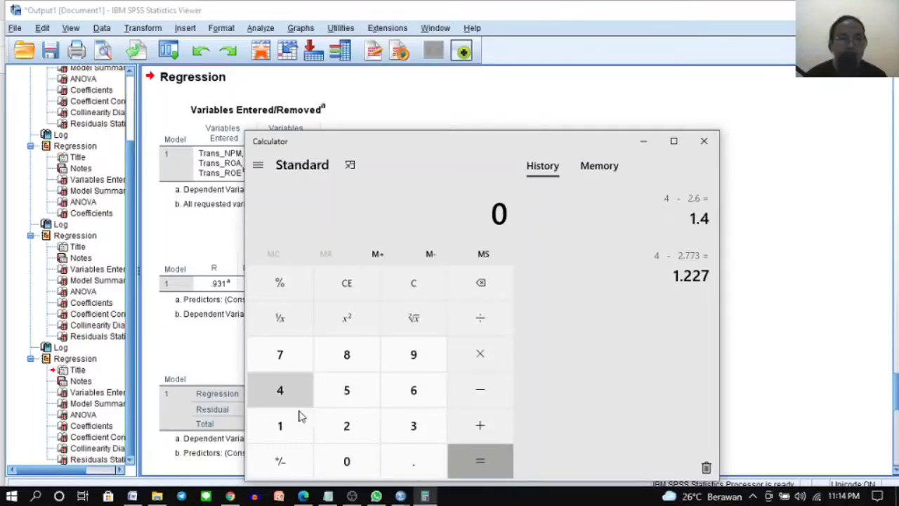
{"action": "left_click", "coordinate": [289, 392]}
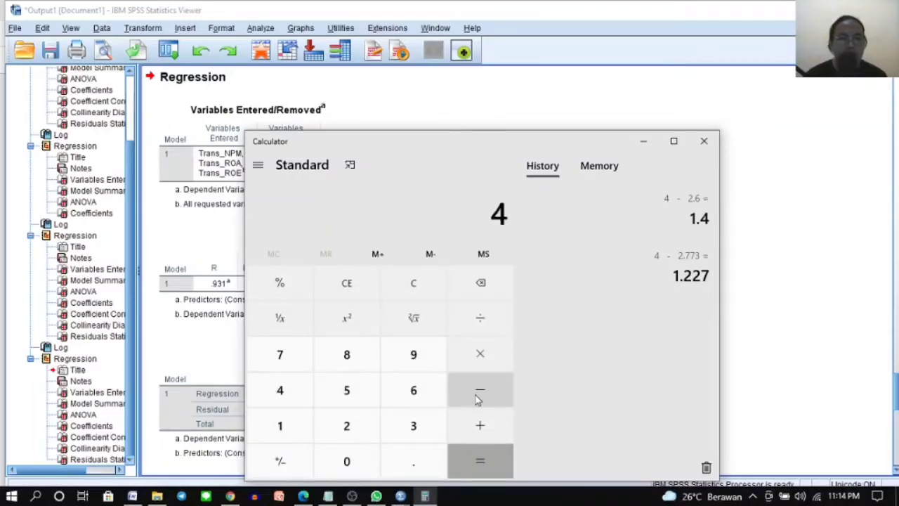
{"action": "left_click", "coordinate": [477, 400]}
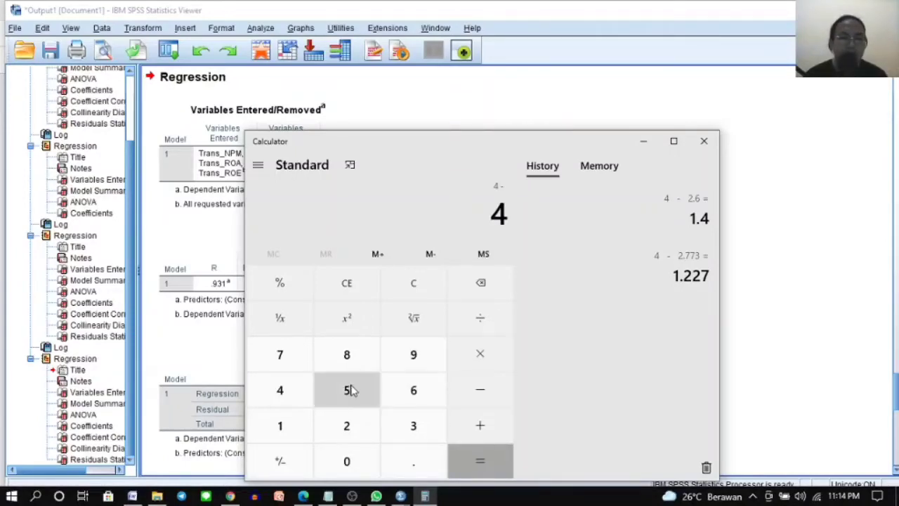
{"action": "left_click", "coordinate": [362, 426]}
{"action": "left_click", "coordinate": [412, 456]}
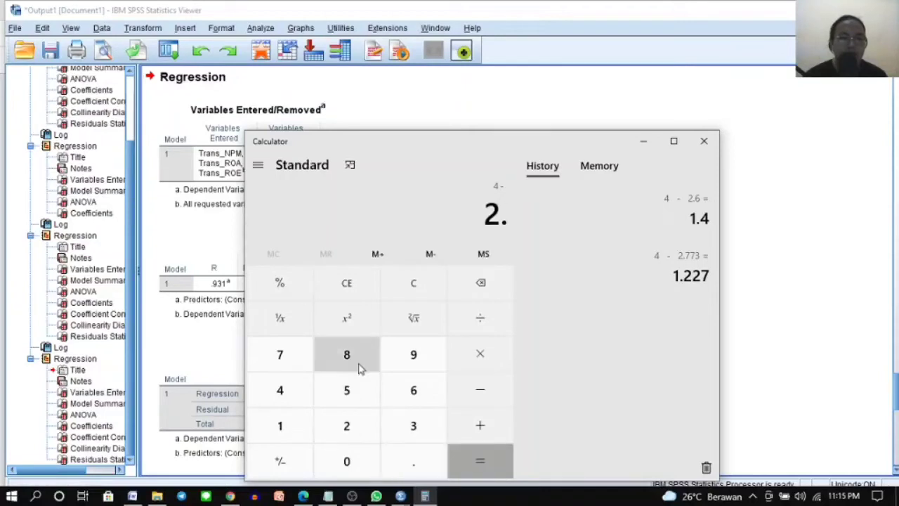
{"action": "left_click", "coordinate": [360, 366]}
{"action": "left_click", "coordinate": [420, 393]}
{"action": "left_click", "coordinate": [419, 393]}
{"action": "left_click", "coordinate": [500, 472]}
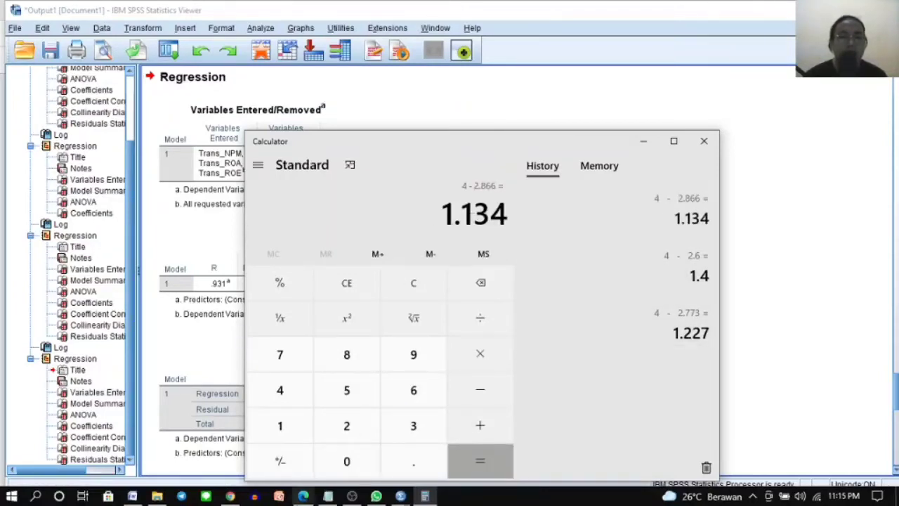
Step: Check the dL and dU values for n=15 and k=3 in the Durbin-Watson table PDF
{"action": "mouse_move", "coordinate": [232, 497]}
{"action": "left_click", "coordinate": [232, 439]}
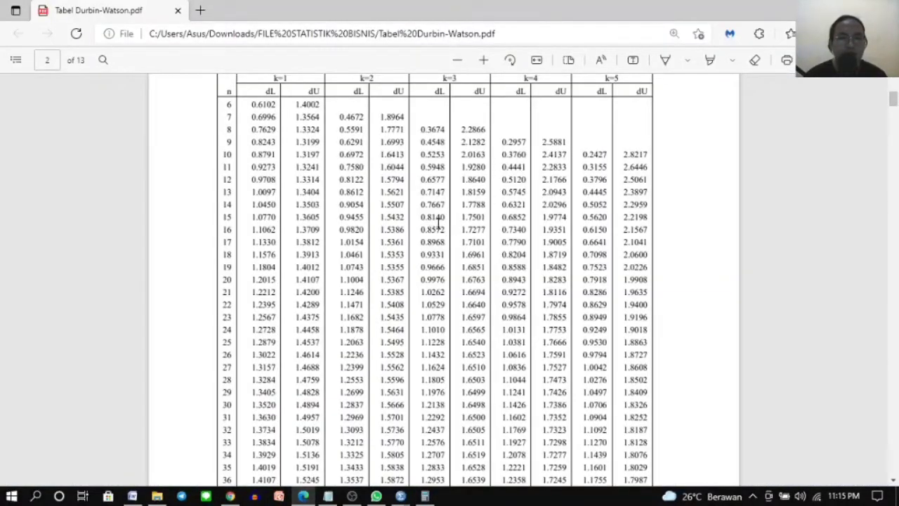
{"action": "left_click_drag", "start_coordinate": [421, 220], "coordinate": [485, 218]}
{"action": "left_click", "coordinate": [422, 381]}
Step: Switch to the SPSS data editor, open Linear Regression and reset the dialog's variables and options
{"action": "mouse_move", "coordinate": [400, 495]}
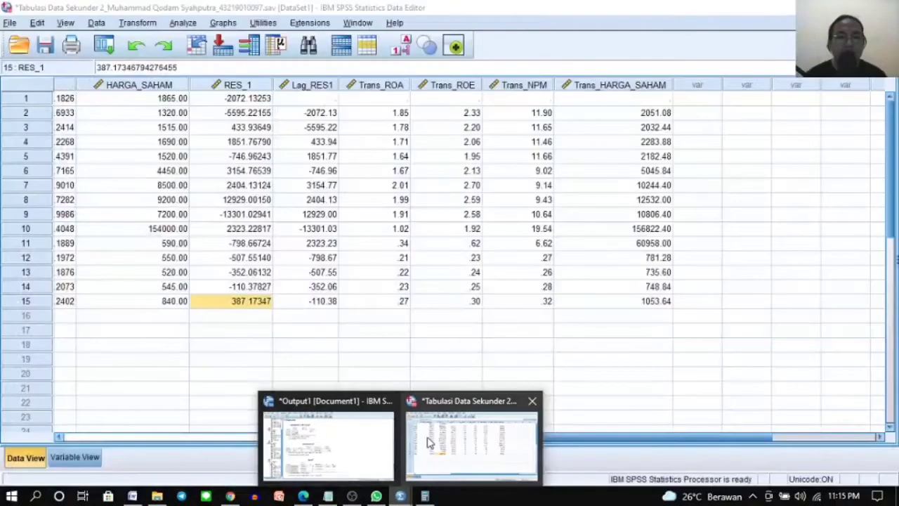
{"action": "left_click", "coordinate": [428, 438]}
{"action": "left_click", "coordinate": [360, 303]}
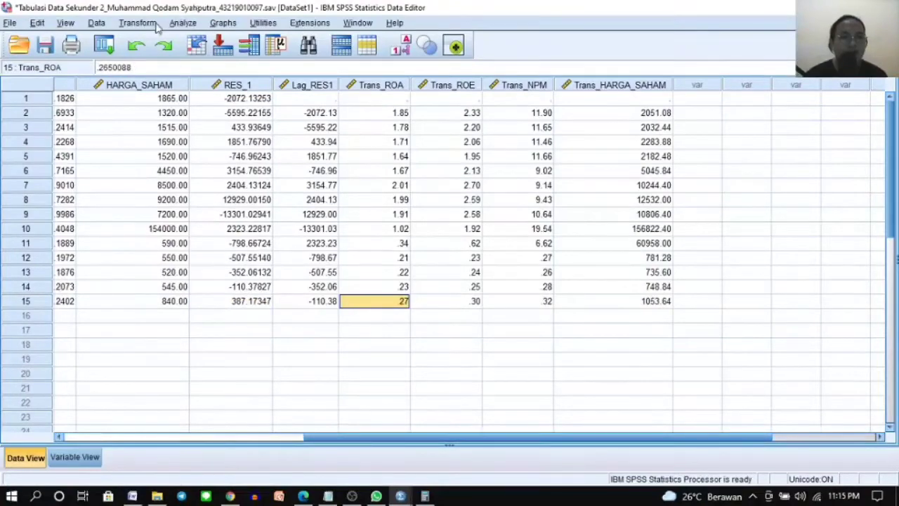
{"action": "left_click", "coordinate": [184, 24]}
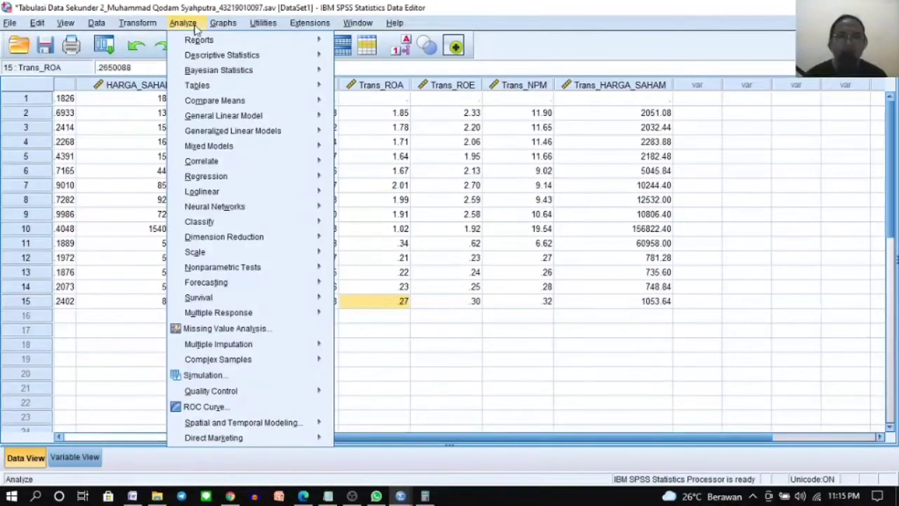
{"action": "mouse_move", "coordinate": [267, 182]}
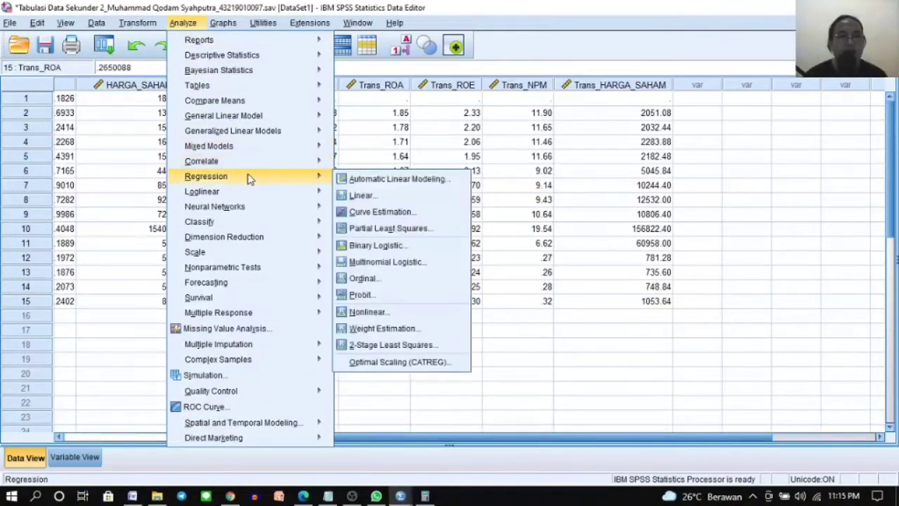
{"action": "left_click", "coordinate": [353, 201]}
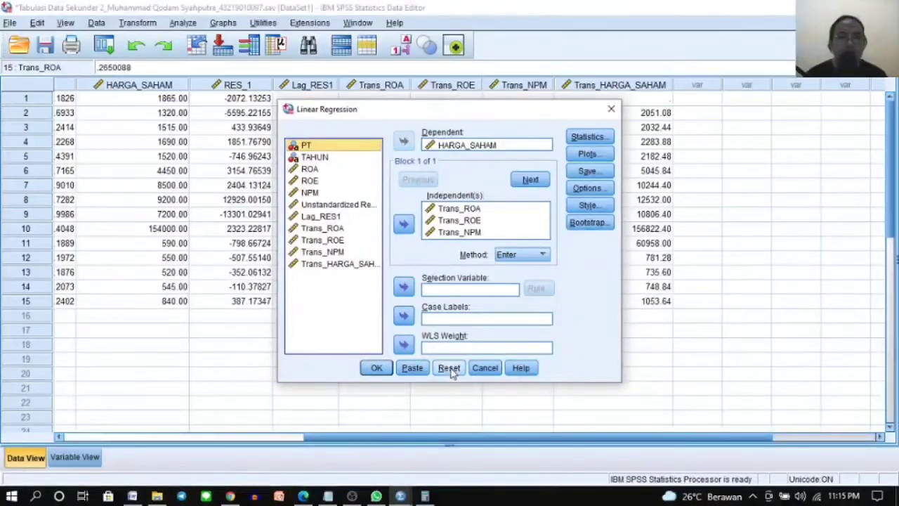
{"action": "left_click", "coordinate": [449, 368]}
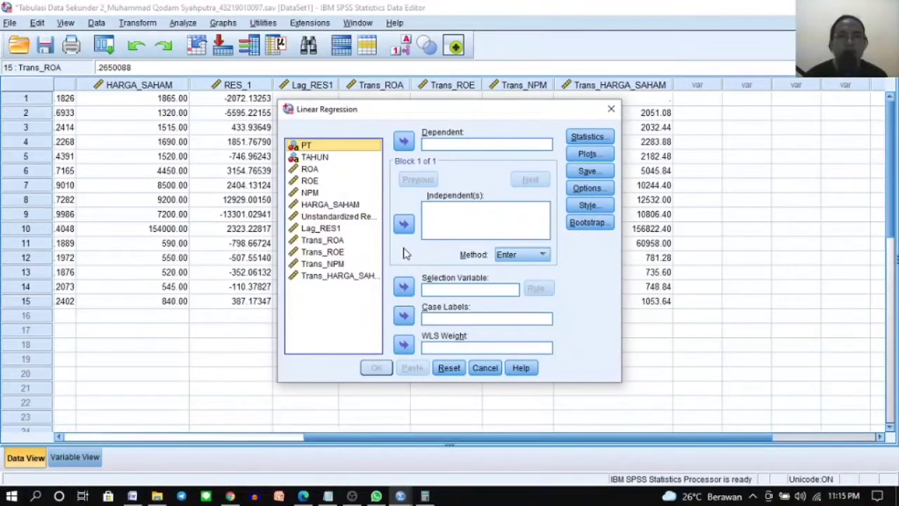
Step: Set Trans_HARGA_SAHAM as the dependent variable and the untransformed ROA, ROE and NPM as independent variables
{"action": "left_click", "coordinate": [362, 276]}
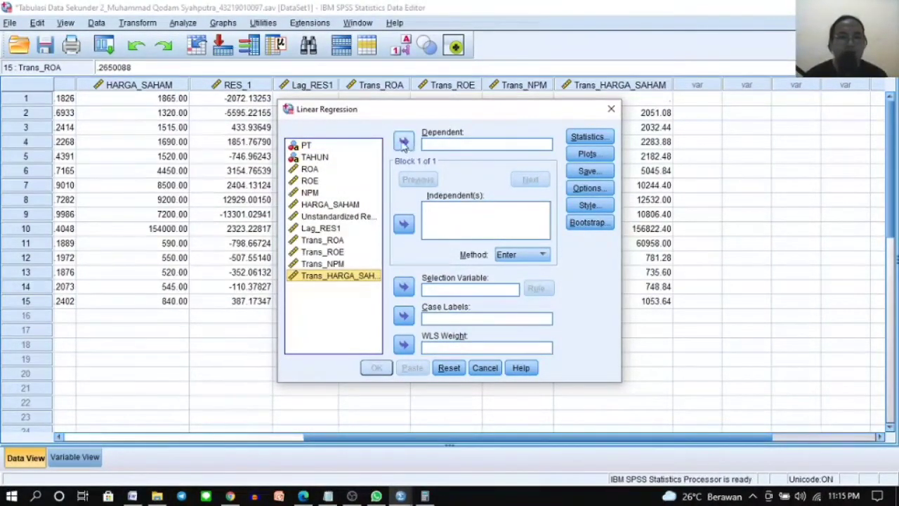
{"action": "left_click", "coordinate": [404, 142]}
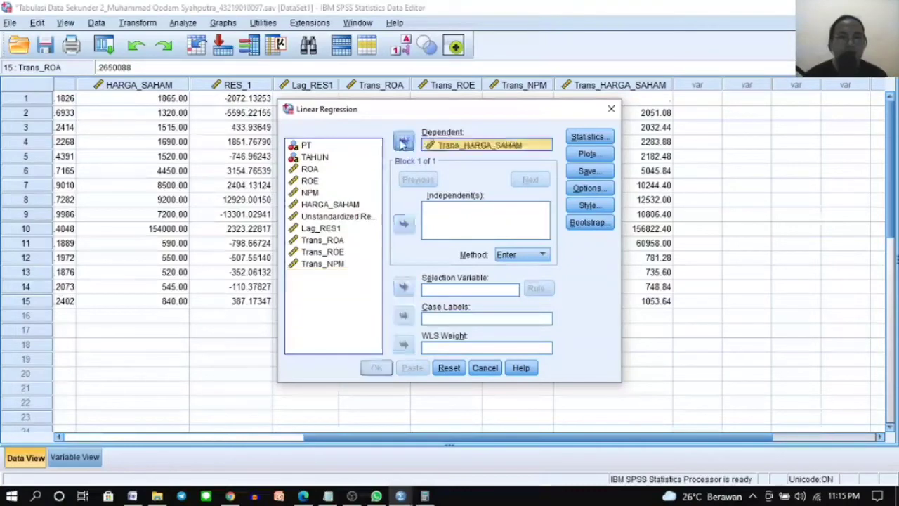
{"action": "left_click", "coordinate": [315, 174]}
{"action": "left_click", "coordinate": [330, 194], "text": "shift"}
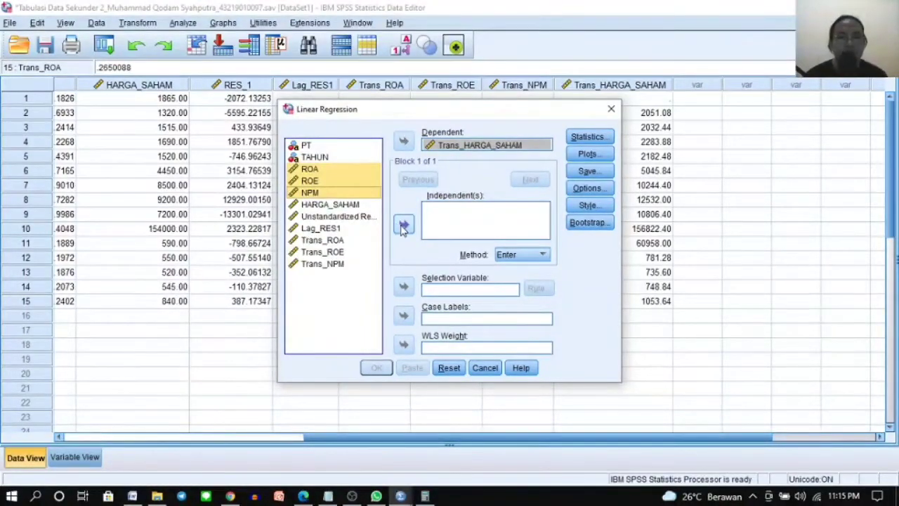
{"action": "left_click", "coordinate": [404, 224]}
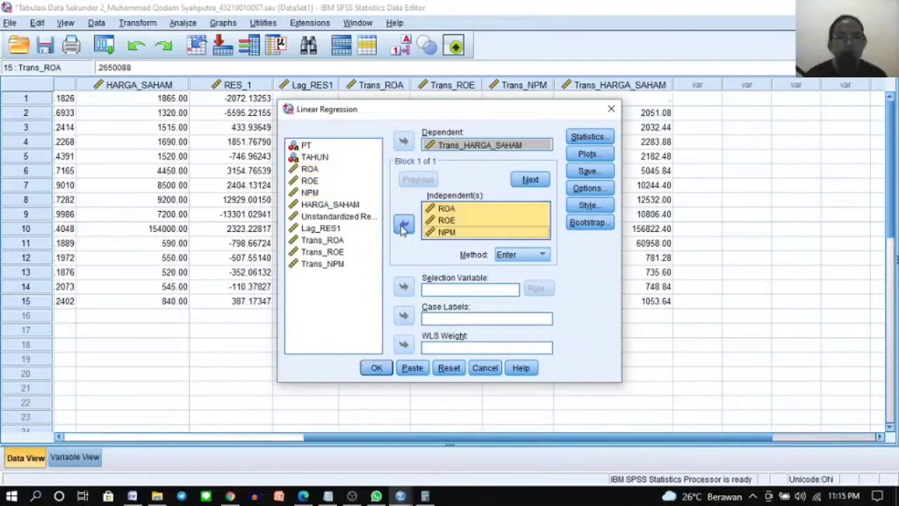
Step: Include collinearity diagnostics, covariance matrix and Durbin-Watson in the statistics and run the regression on Trans_HARGA_SAHAM
{"action": "left_click", "coordinate": [587, 137]}
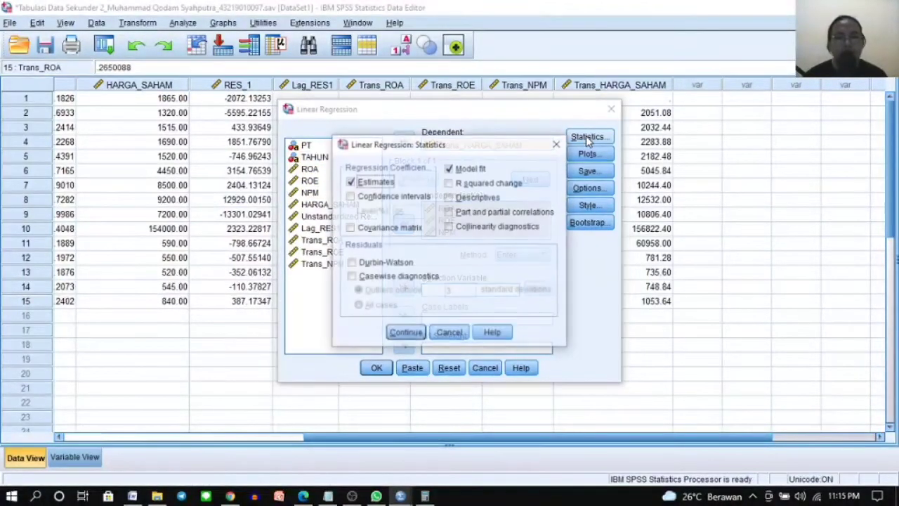
{"action": "left_click", "coordinate": [448, 229]}
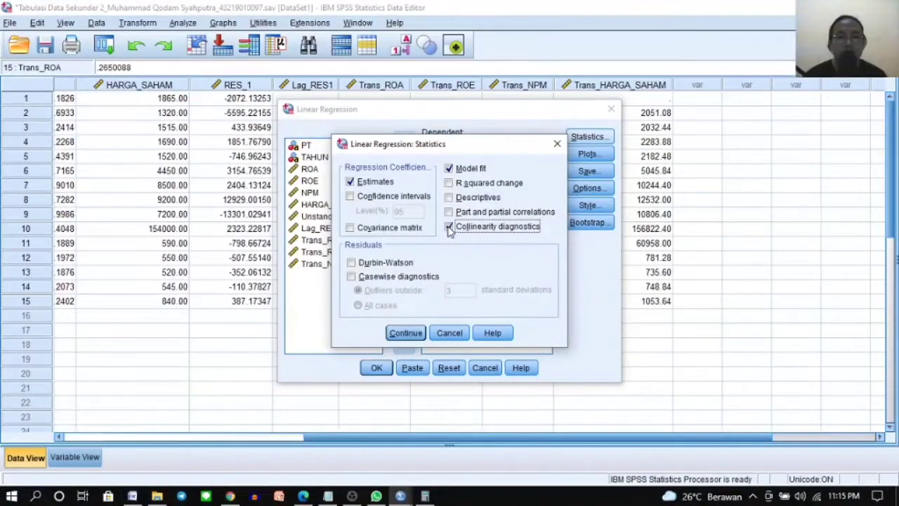
{"action": "left_click", "coordinate": [349, 229]}
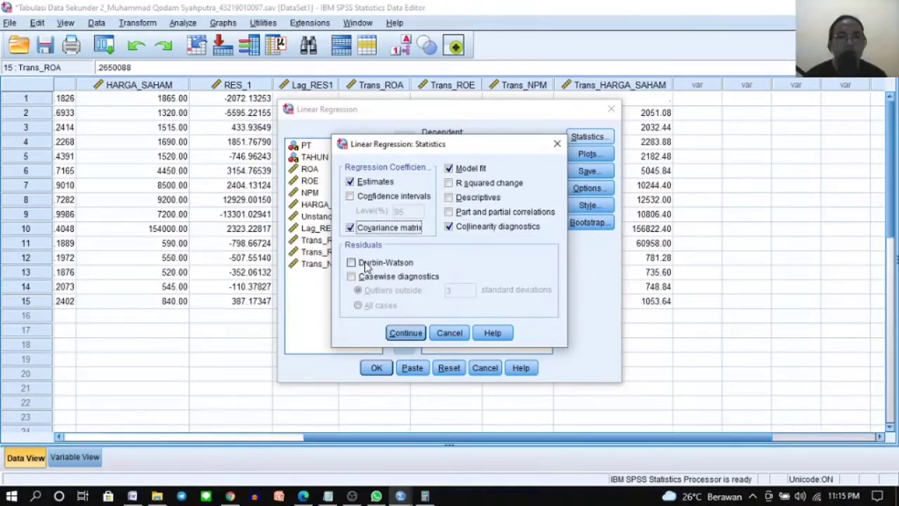
{"action": "left_click", "coordinate": [366, 264]}
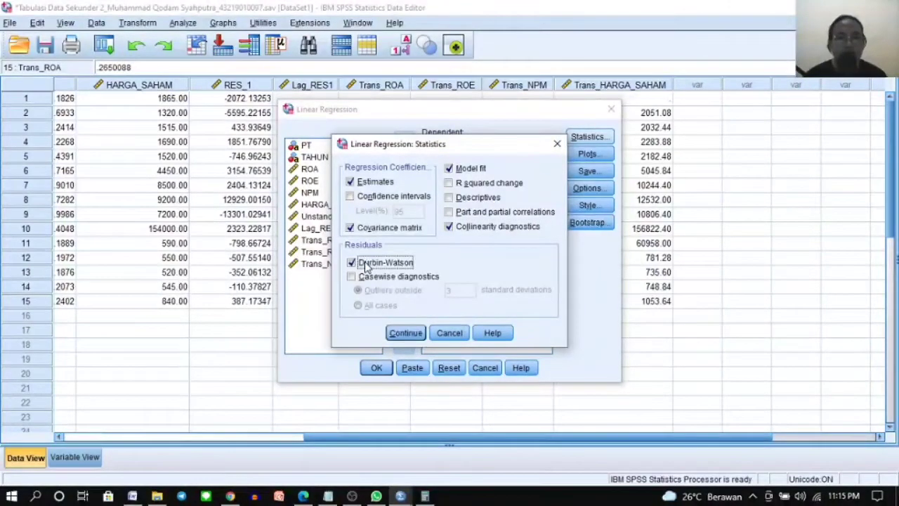
{"action": "left_click", "coordinate": [420, 334]}
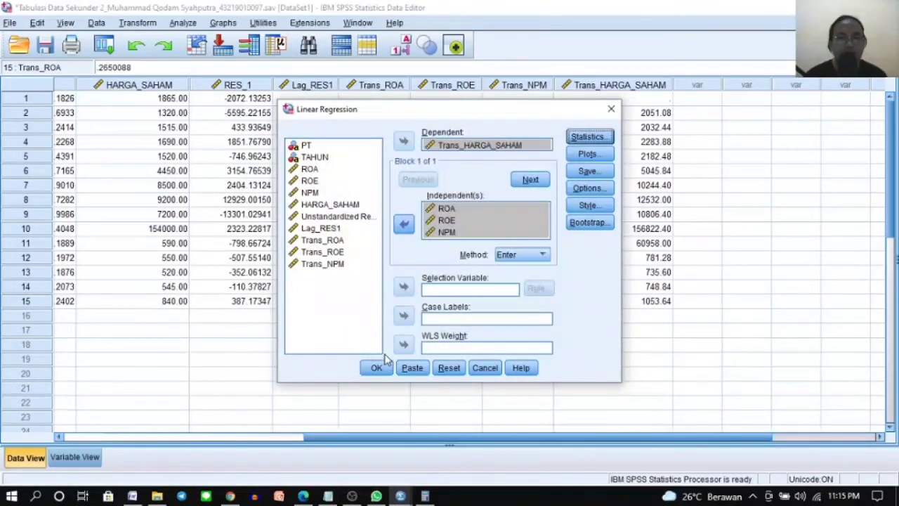
{"action": "left_click", "coordinate": [382, 372]}
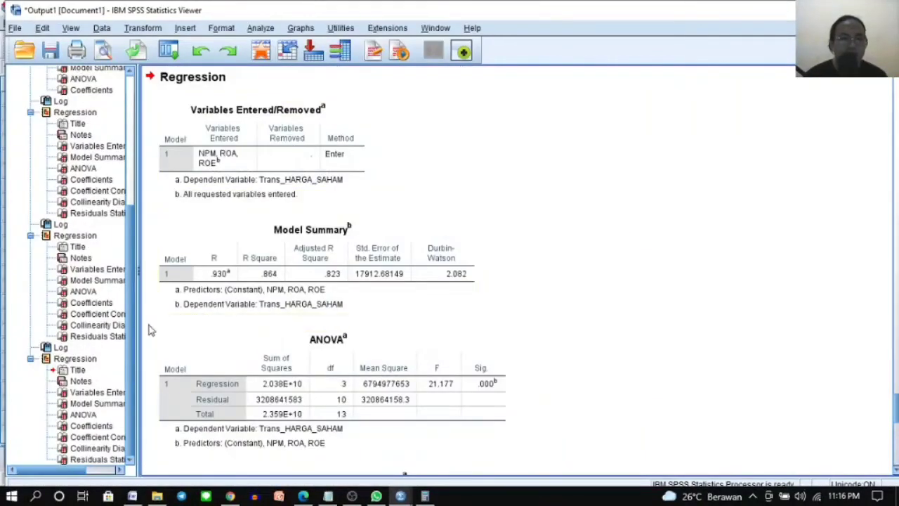
Step: Select the new Model Summary in the output and compute 4 - 2.082 in the Calculator, then minimize it
{"action": "left_click", "coordinate": [95, 404]}
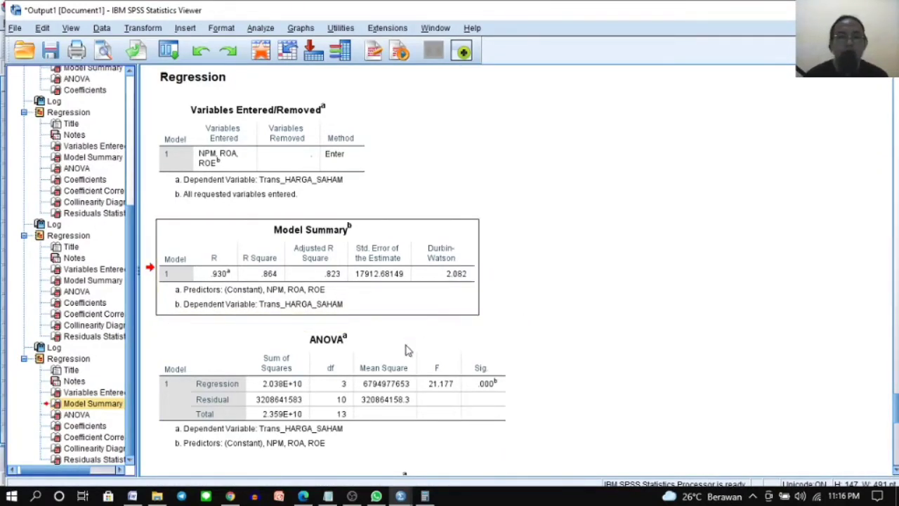
{"action": "left_click", "coordinate": [424, 496]}
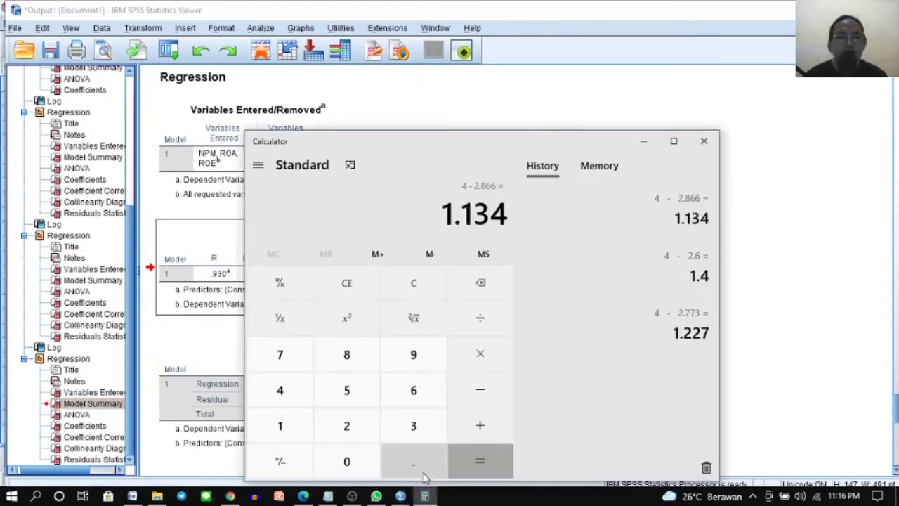
{"action": "left_click", "coordinate": [421, 301]}
{"action": "left_click", "coordinate": [298, 390]}
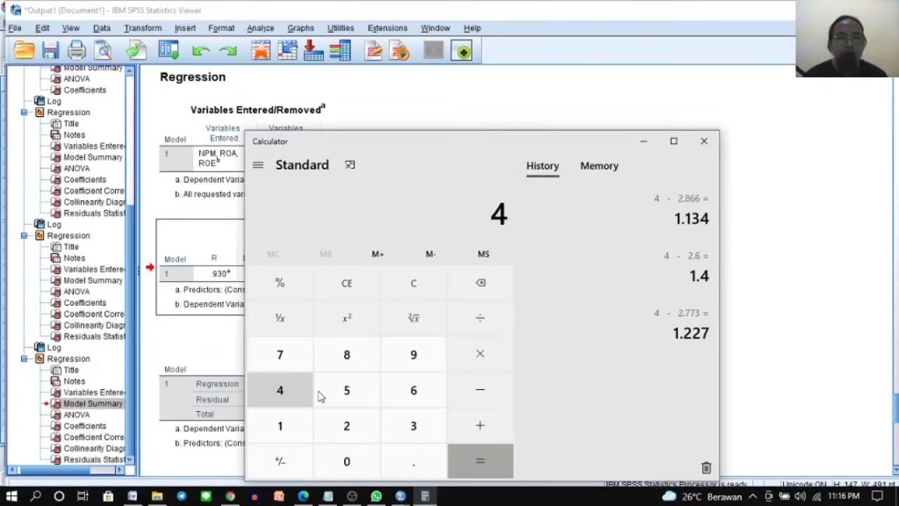
{"action": "left_click", "coordinate": [466, 395]}
{"action": "left_click", "coordinate": [345, 425]}
{"action": "left_click", "coordinate": [414, 465]}
{"action": "left_click", "coordinate": [347, 461]}
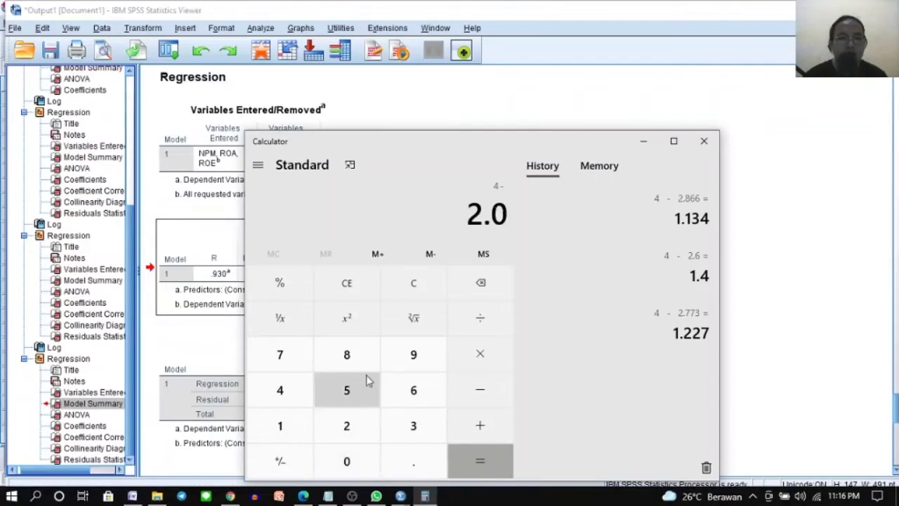
{"action": "left_click", "coordinate": [346, 354]}
{"action": "left_click", "coordinate": [346, 425]}
{"action": "left_click", "coordinate": [507, 467]}
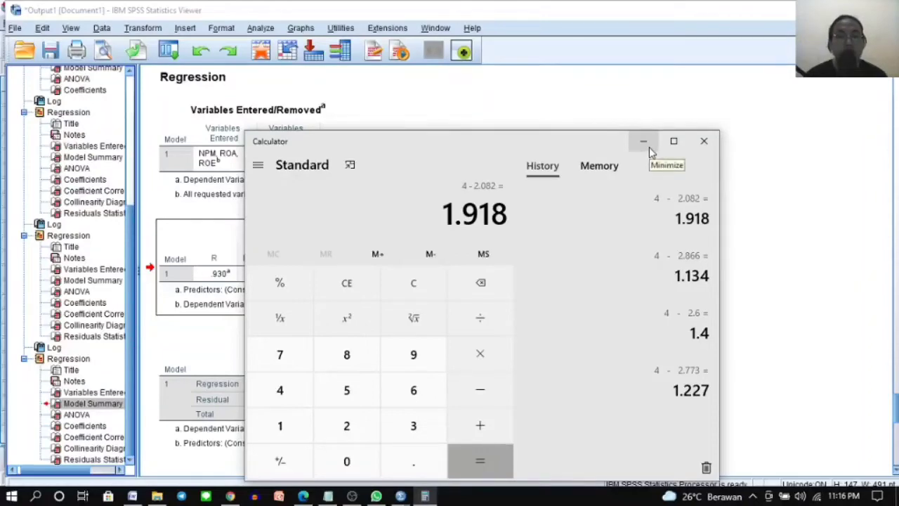
{"action": "left_click", "coordinate": [643, 141]}
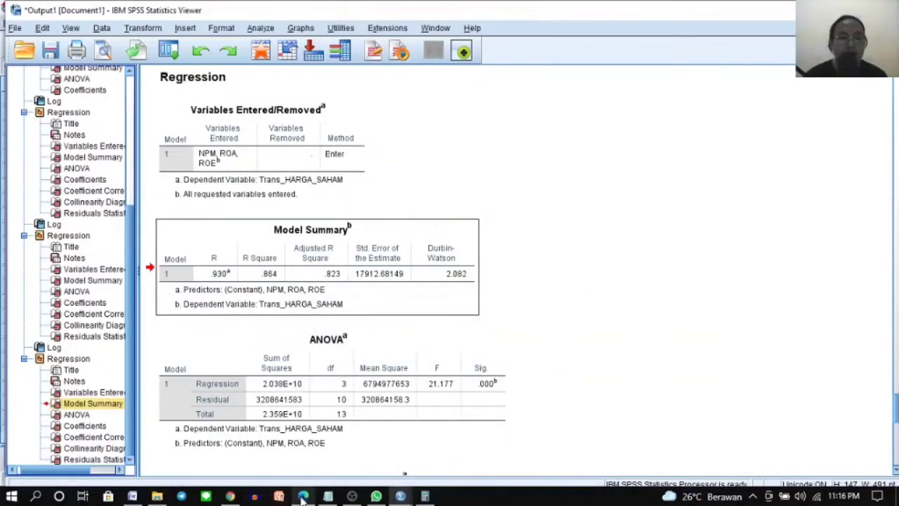
Step: Compare the 4-DW result with the n=15, k=3 table limits and Statistikian's negative autocorrelation rules, and return to the SPSS output
{"action": "left_click", "coordinate": [302, 495]}
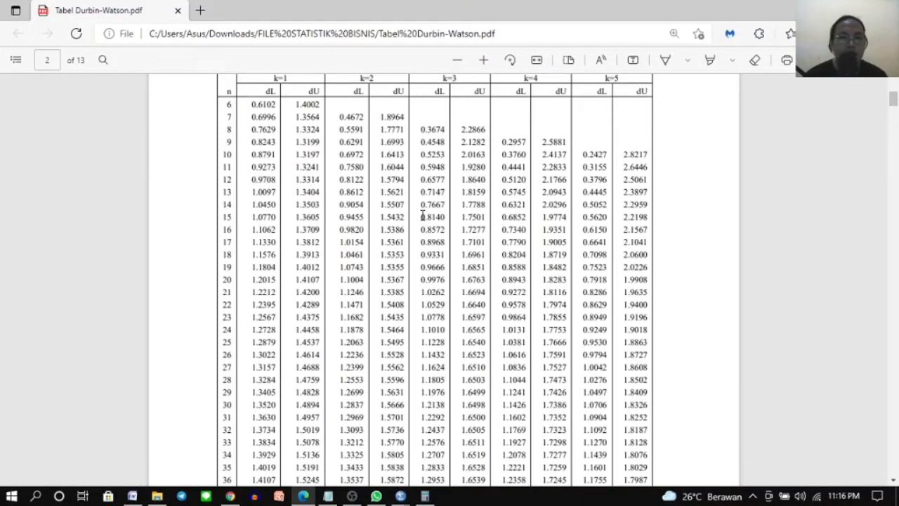
{"action": "left_click", "coordinate": [239, 497]}
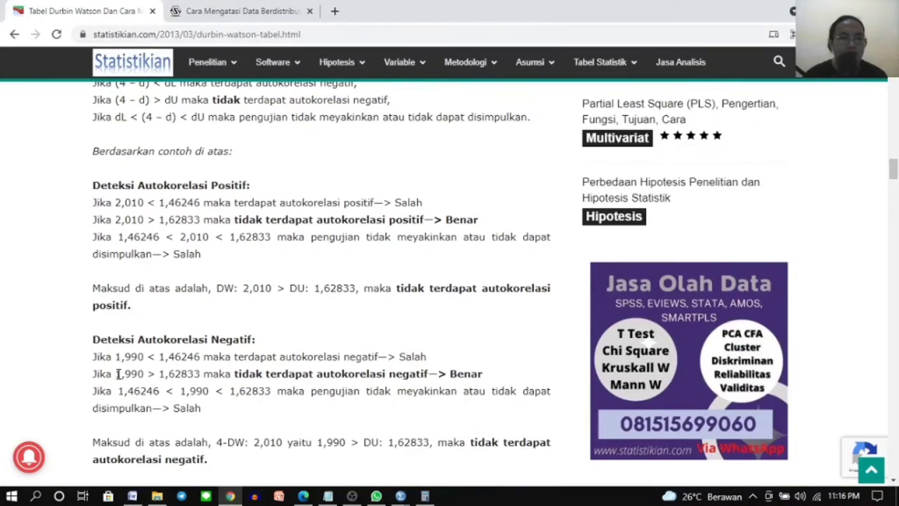
{"action": "left_click_drag", "start_coordinate": [117, 374], "coordinate": [146, 374]}
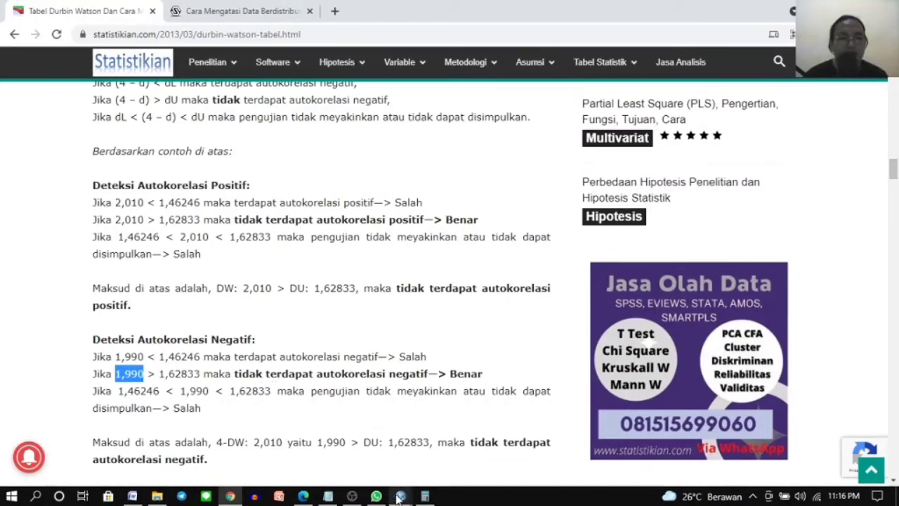
{"action": "mouse_move", "coordinate": [398, 497]}
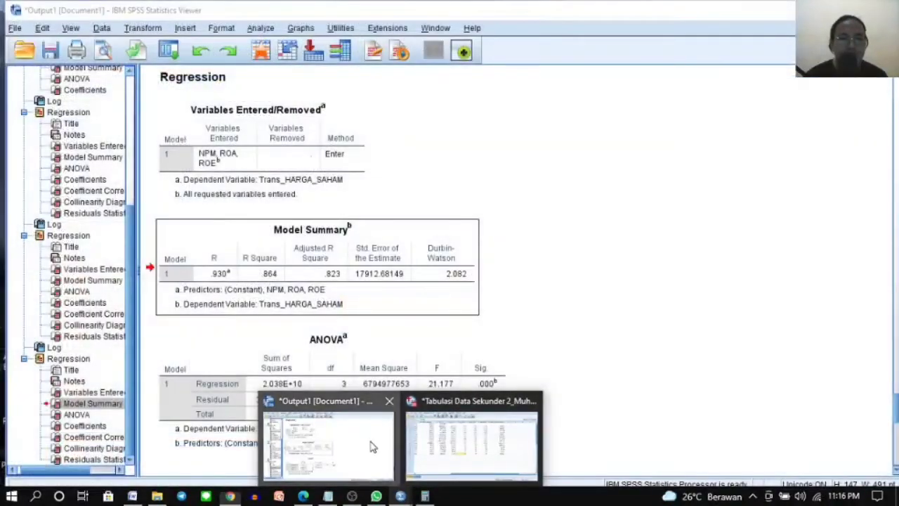
{"action": "left_click", "coordinate": [372, 447]}
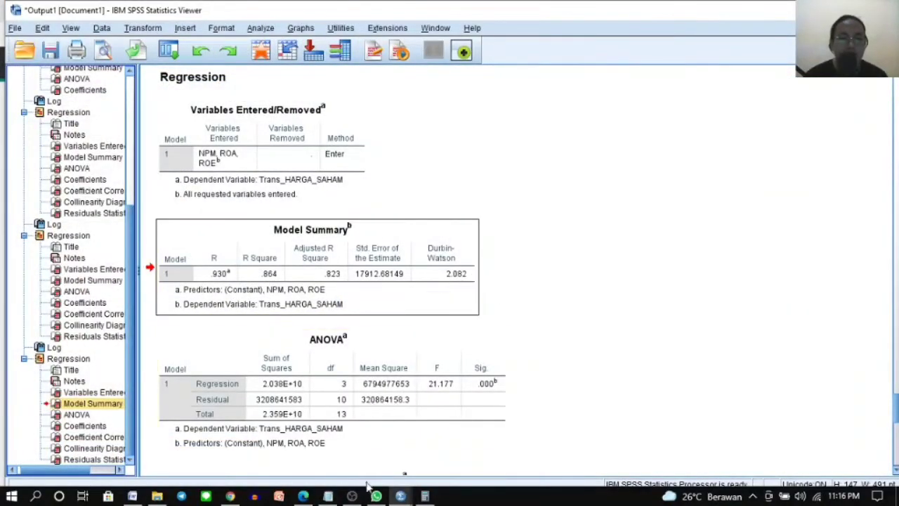
{"action": "left_click", "coordinate": [303, 496]}
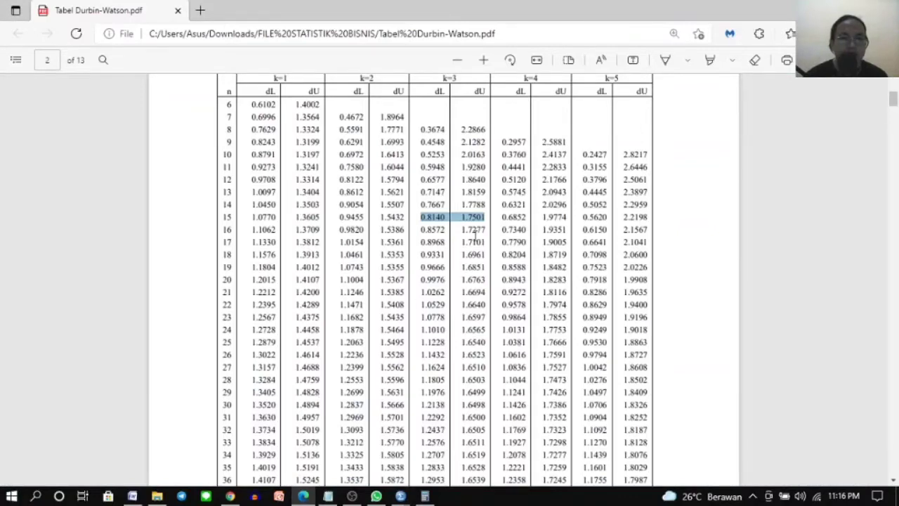
{"action": "left_click", "coordinate": [229, 496]}
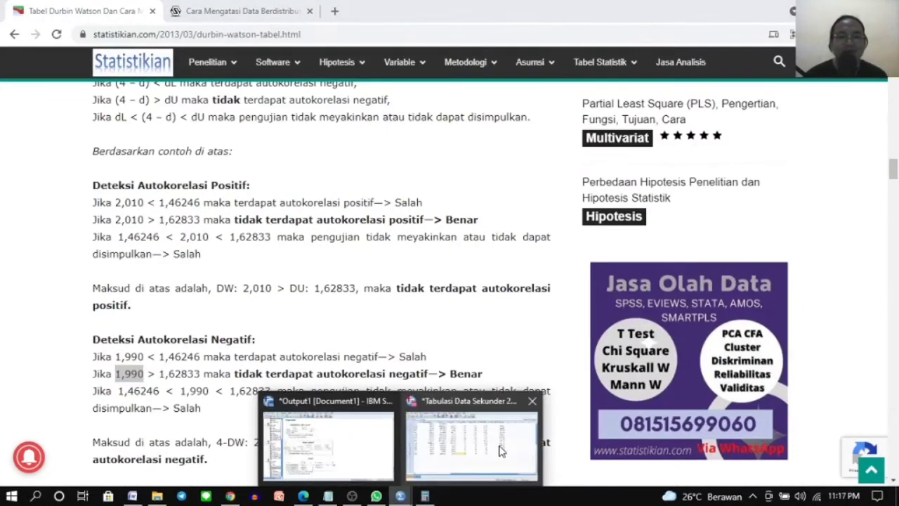
{"action": "left_click", "coordinate": [421, 496]}
{"action": "mouse_move", "coordinate": [418, 496]}
{"action": "left_click", "coordinate": [325, 442]}
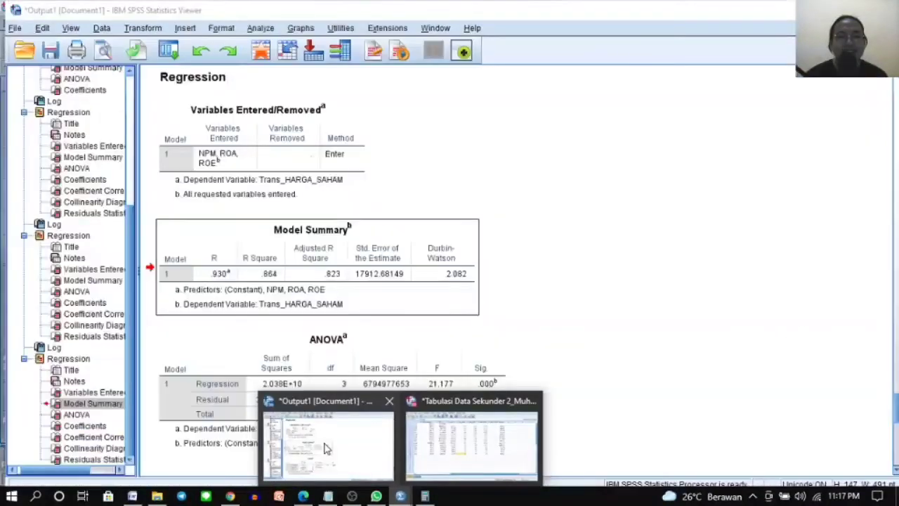